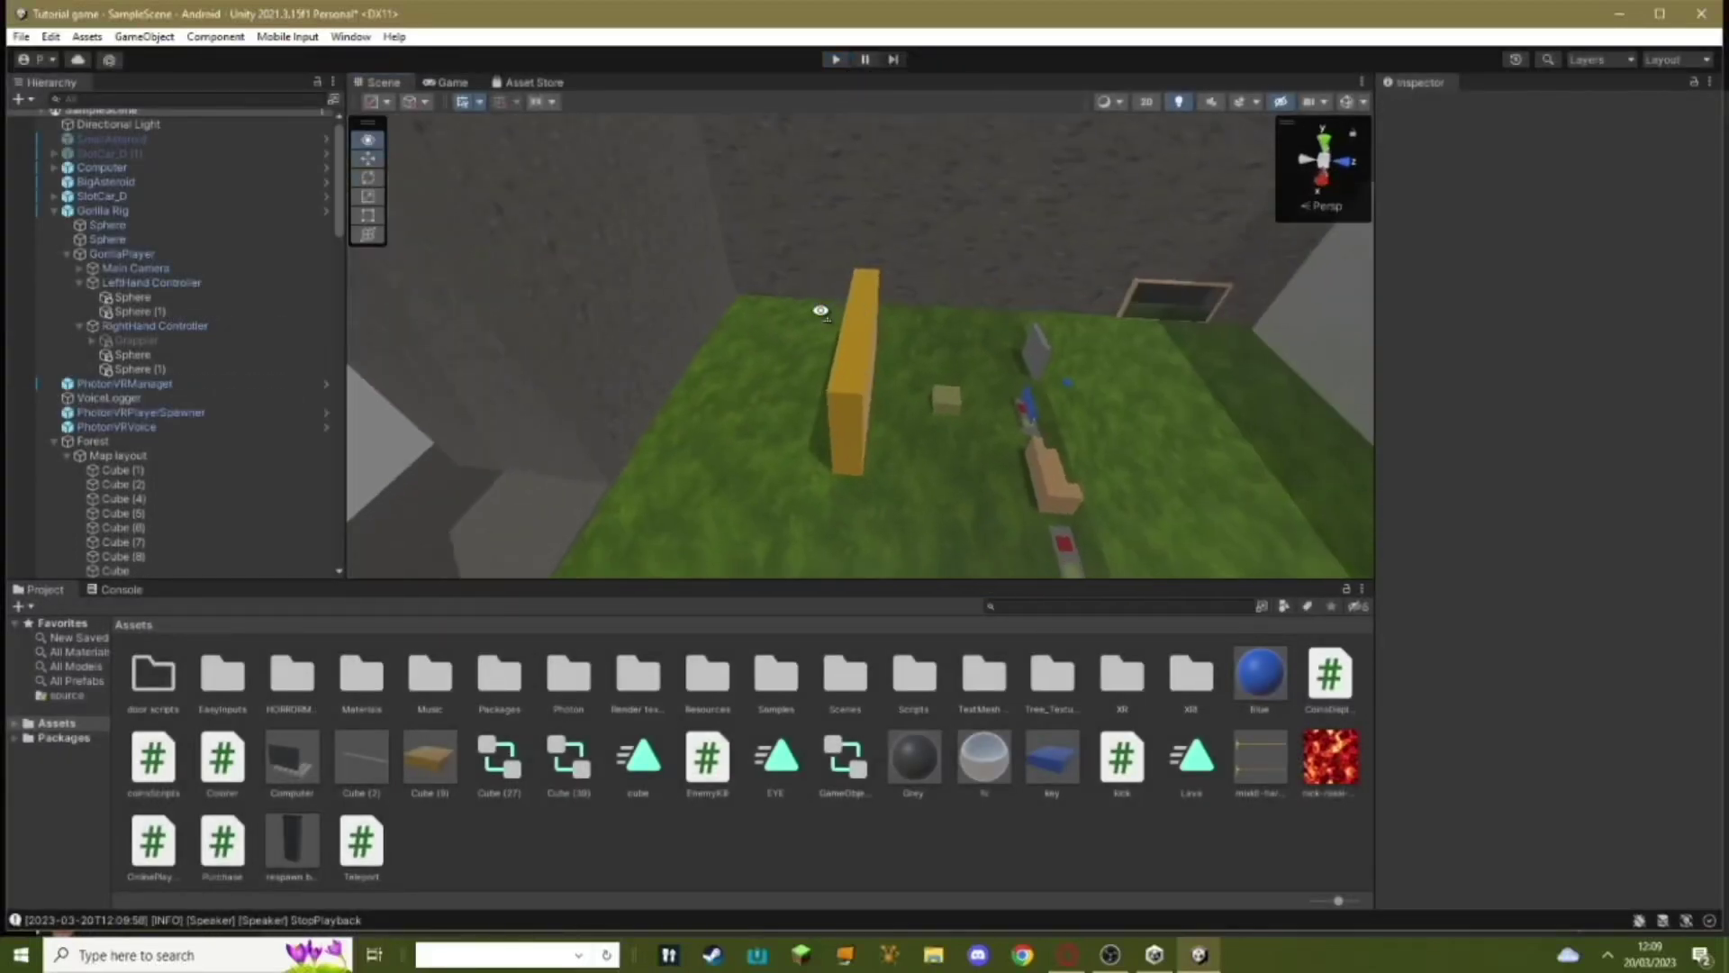
Collapse the Gorilla Rig, Forest and Tunnel groups in the scene hierarchy
{"action": "key", "text": "w"}
{"action": "key", "text": "d"}
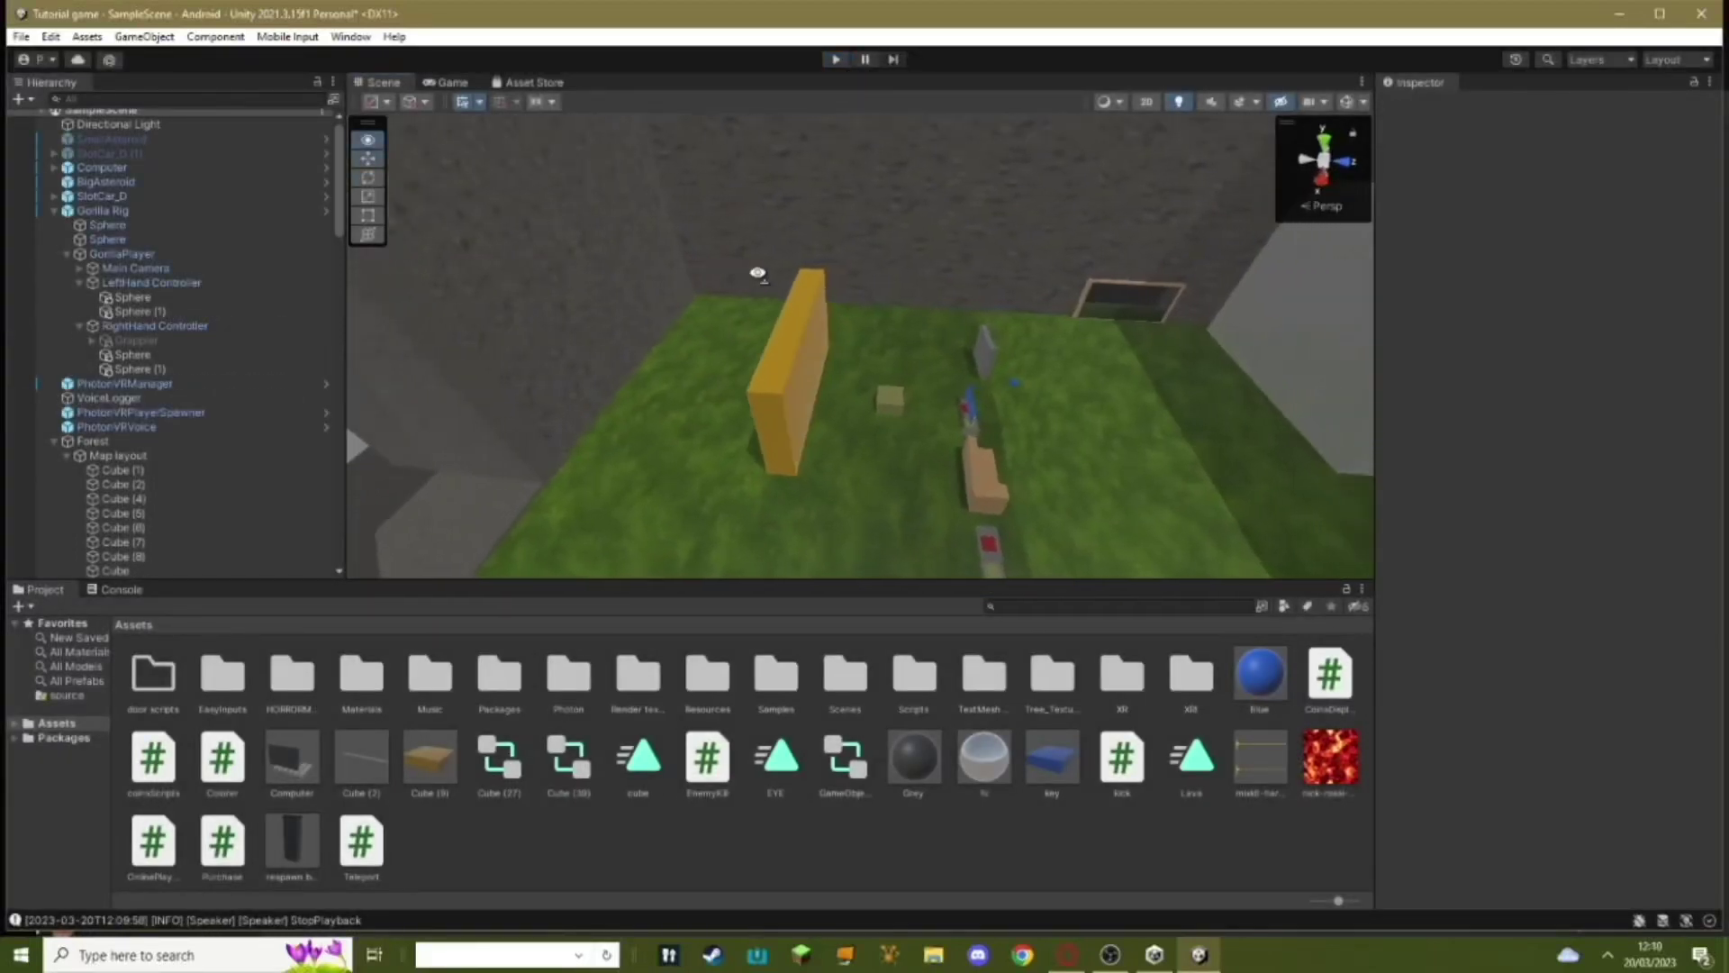
{"action": "scroll", "coordinate": [56, 220], "scroll_direction": "up", "scroll_amount": 1}
{"action": "left_click", "coordinate": [54, 217]}
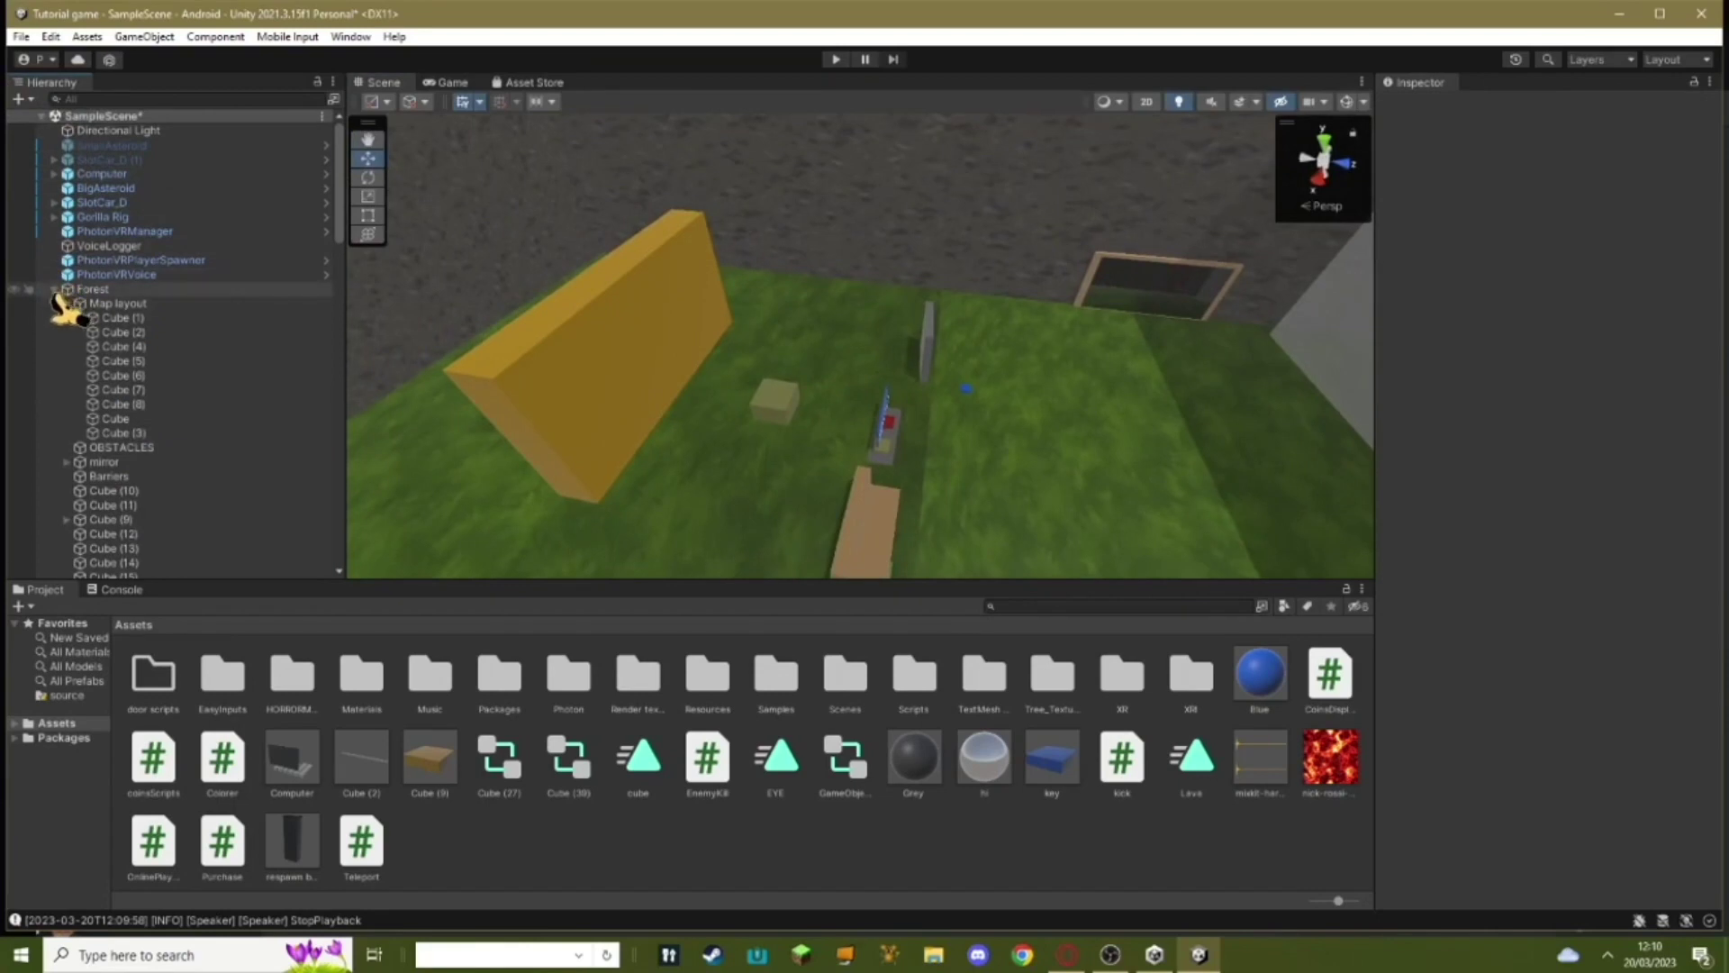
{"action": "left_click", "coordinate": [55, 289]}
{"action": "left_click_drag", "start_coordinate": [54, 328], "coordinate": [58, 319]}
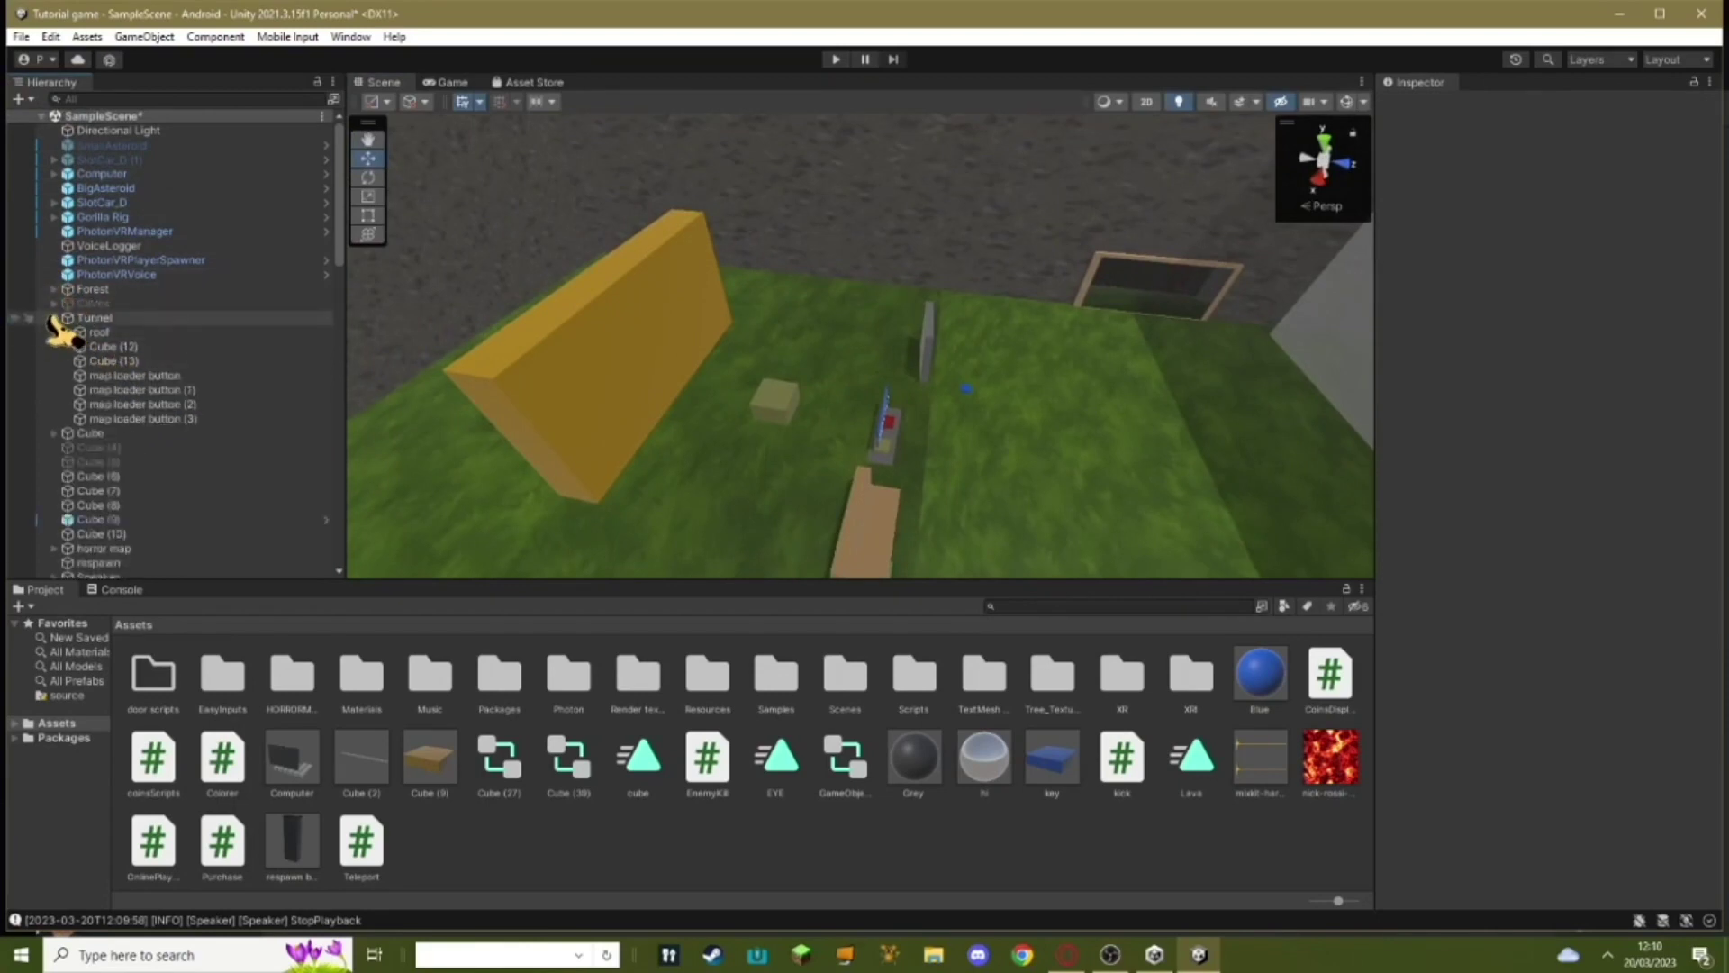
{"action": "left_click", "coordinate": [54, 318]}
{"action": "right_click_drag", "start_coordinate": [387, 335], "coordinate": [1188, 324]}
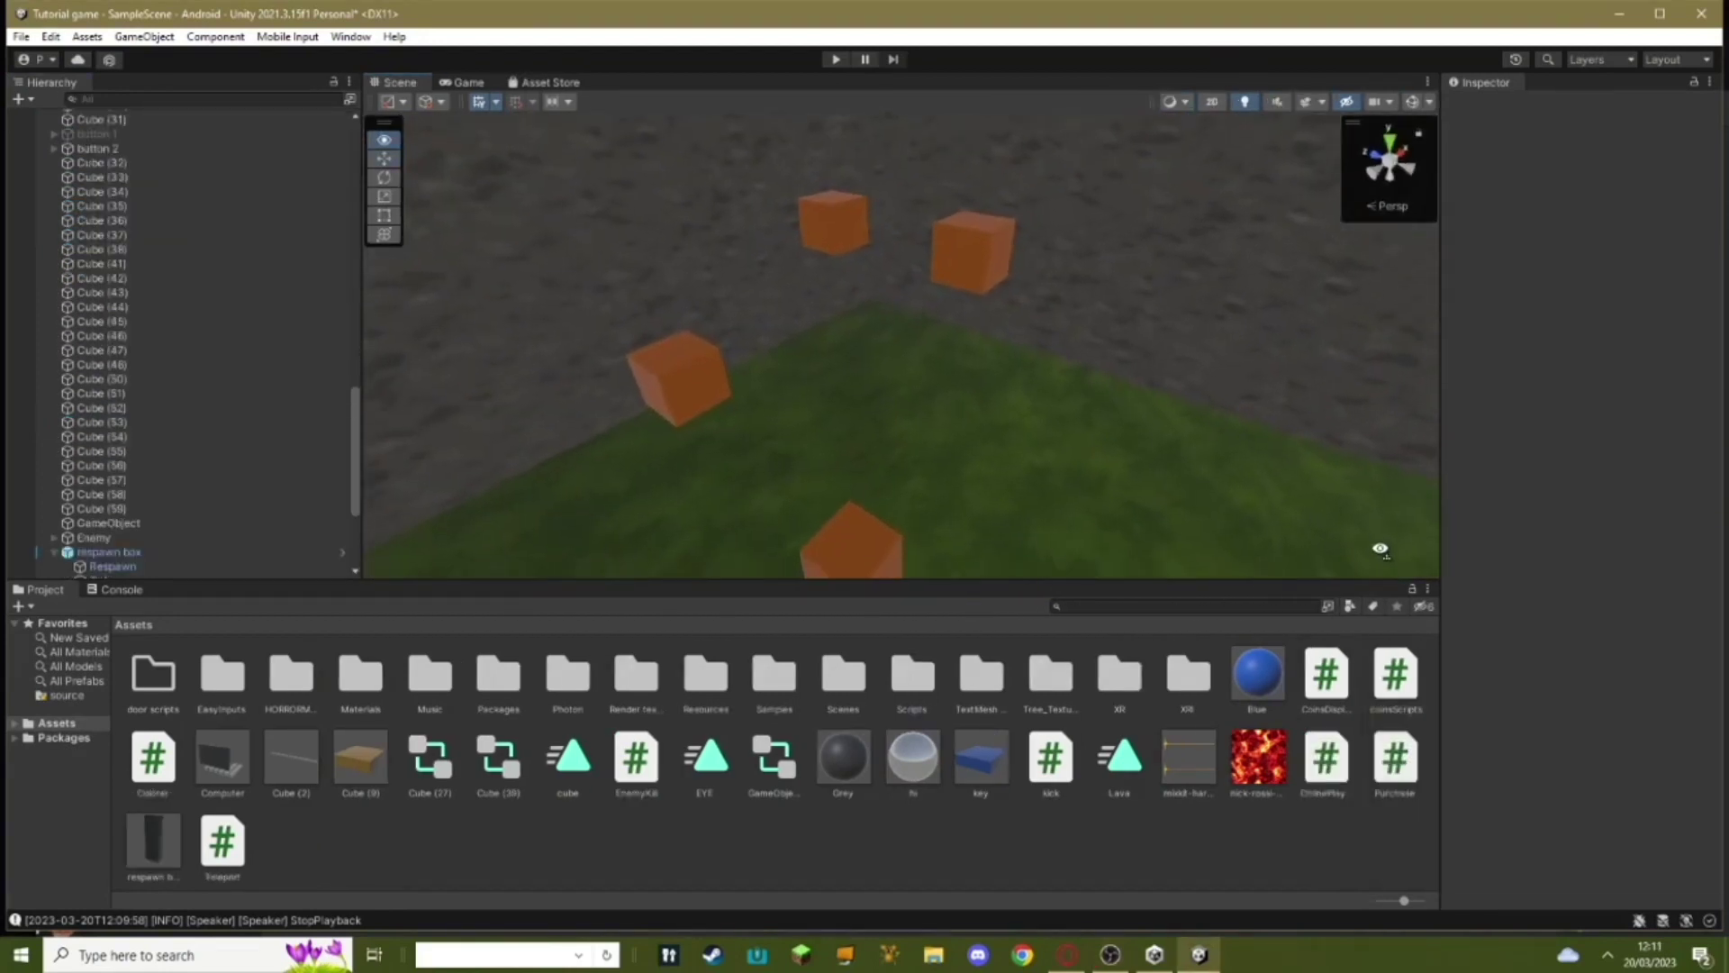
{"action": "right_click_drag", "start_coordinate": [1377, 531], "coordinate": [1391, 540]}
Switch to Discord in the browser and view the enable, disable, horror-stuff and teleporter-and-rising-lava script channels
{"action": "left_click", "coordinate": [1066, 953]}
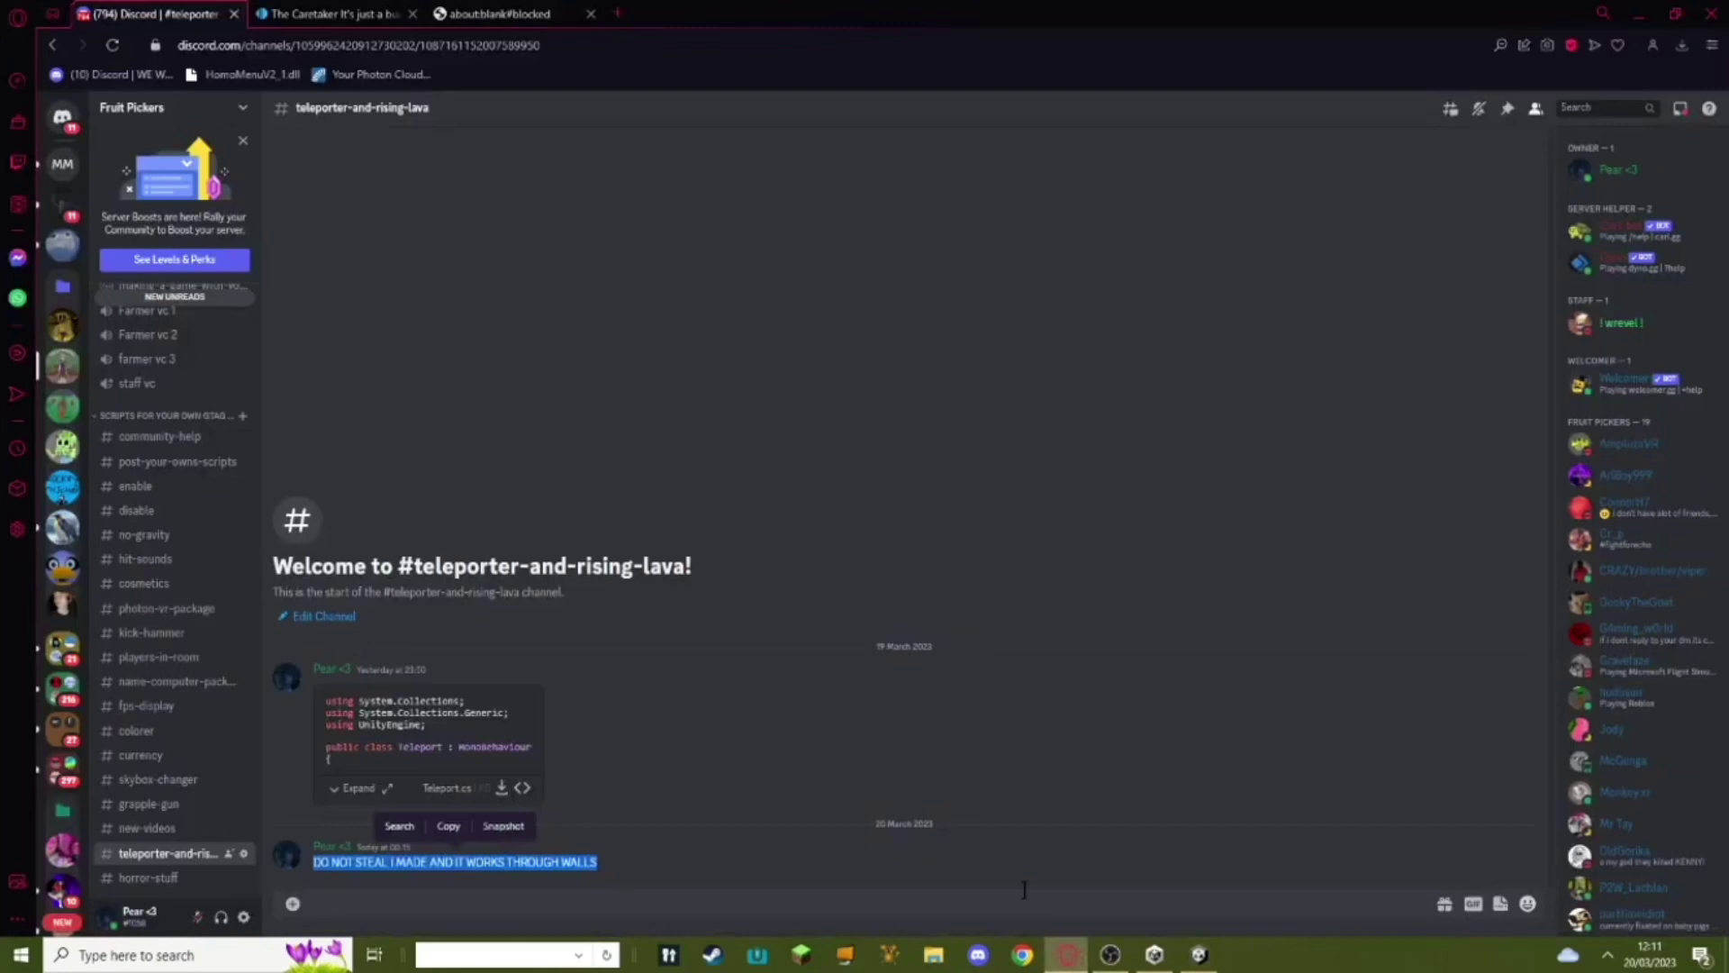
{"action": "left_click", "coordinate": [180, 490]}
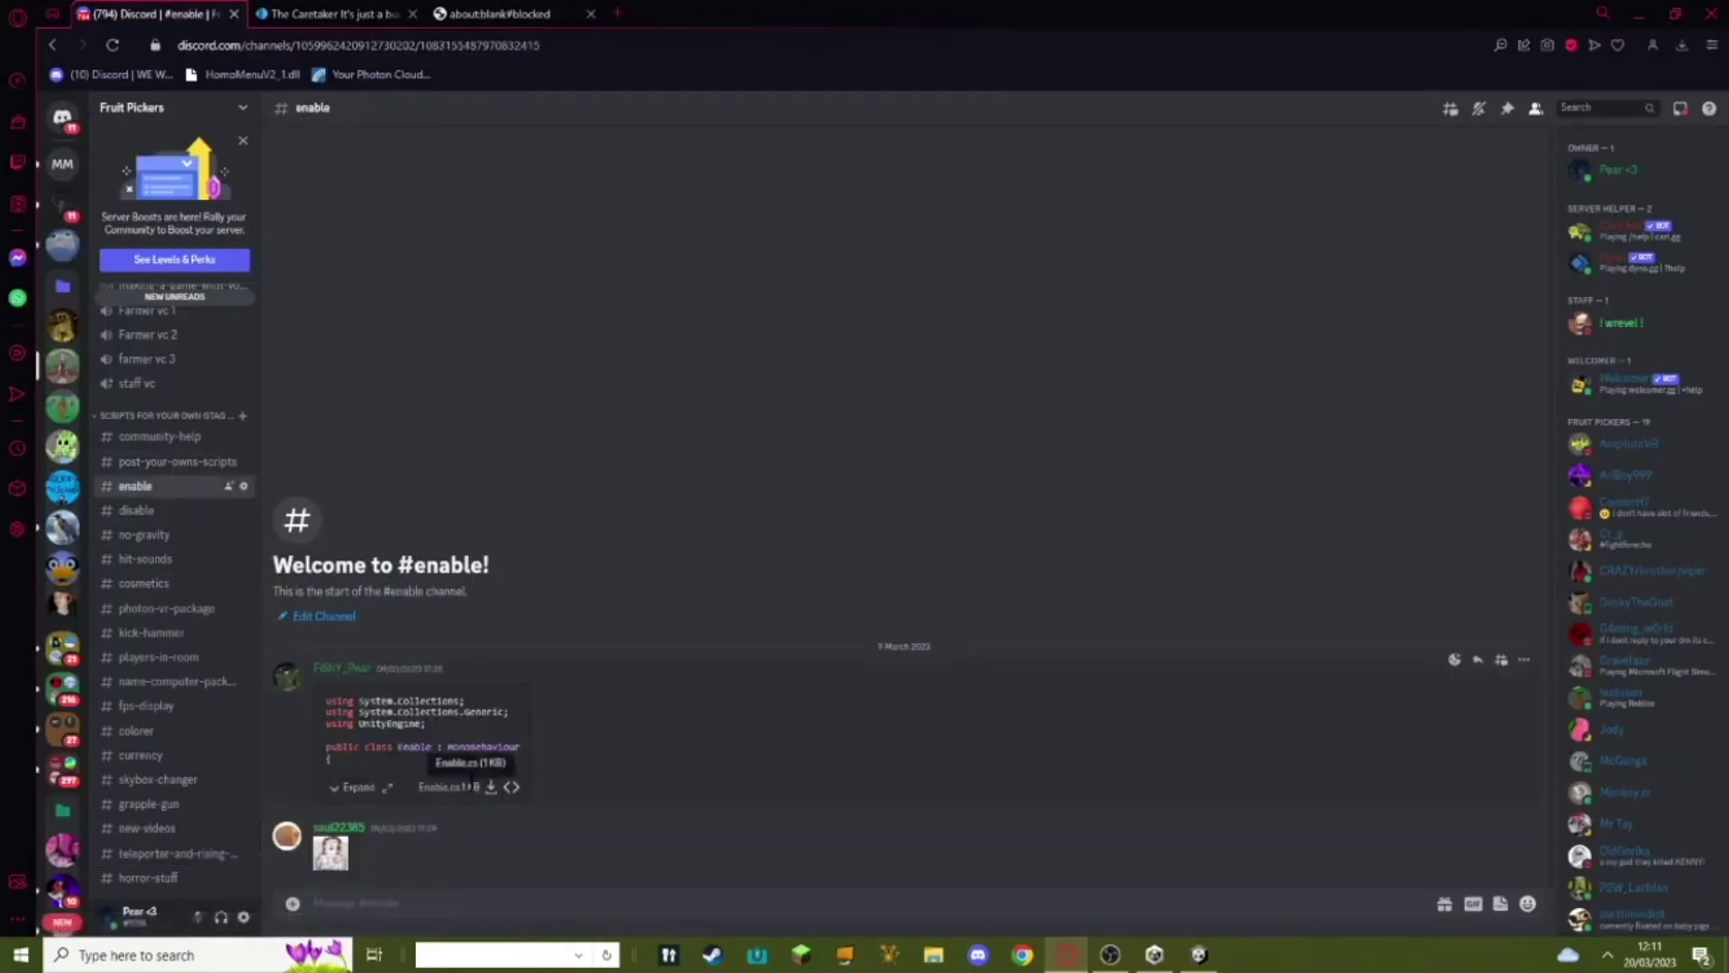
{"action": "left_click", "coordinate": [175, 509]}
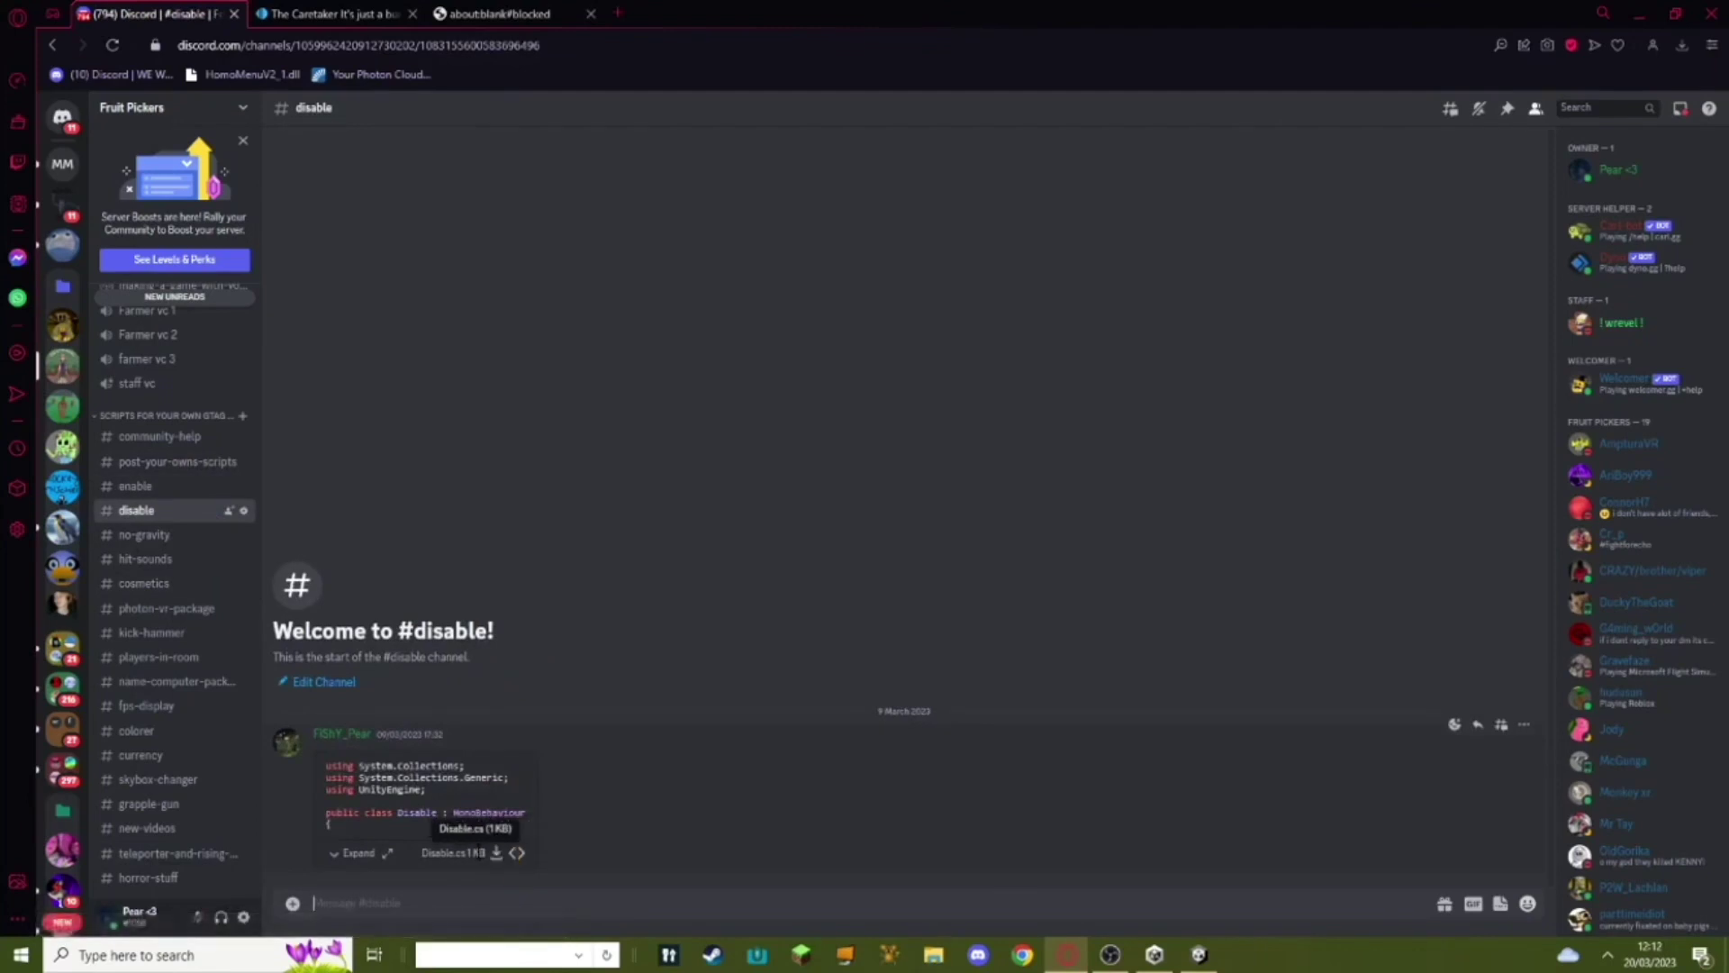
{"action": "left_click", "coordinate": [148, 877]}
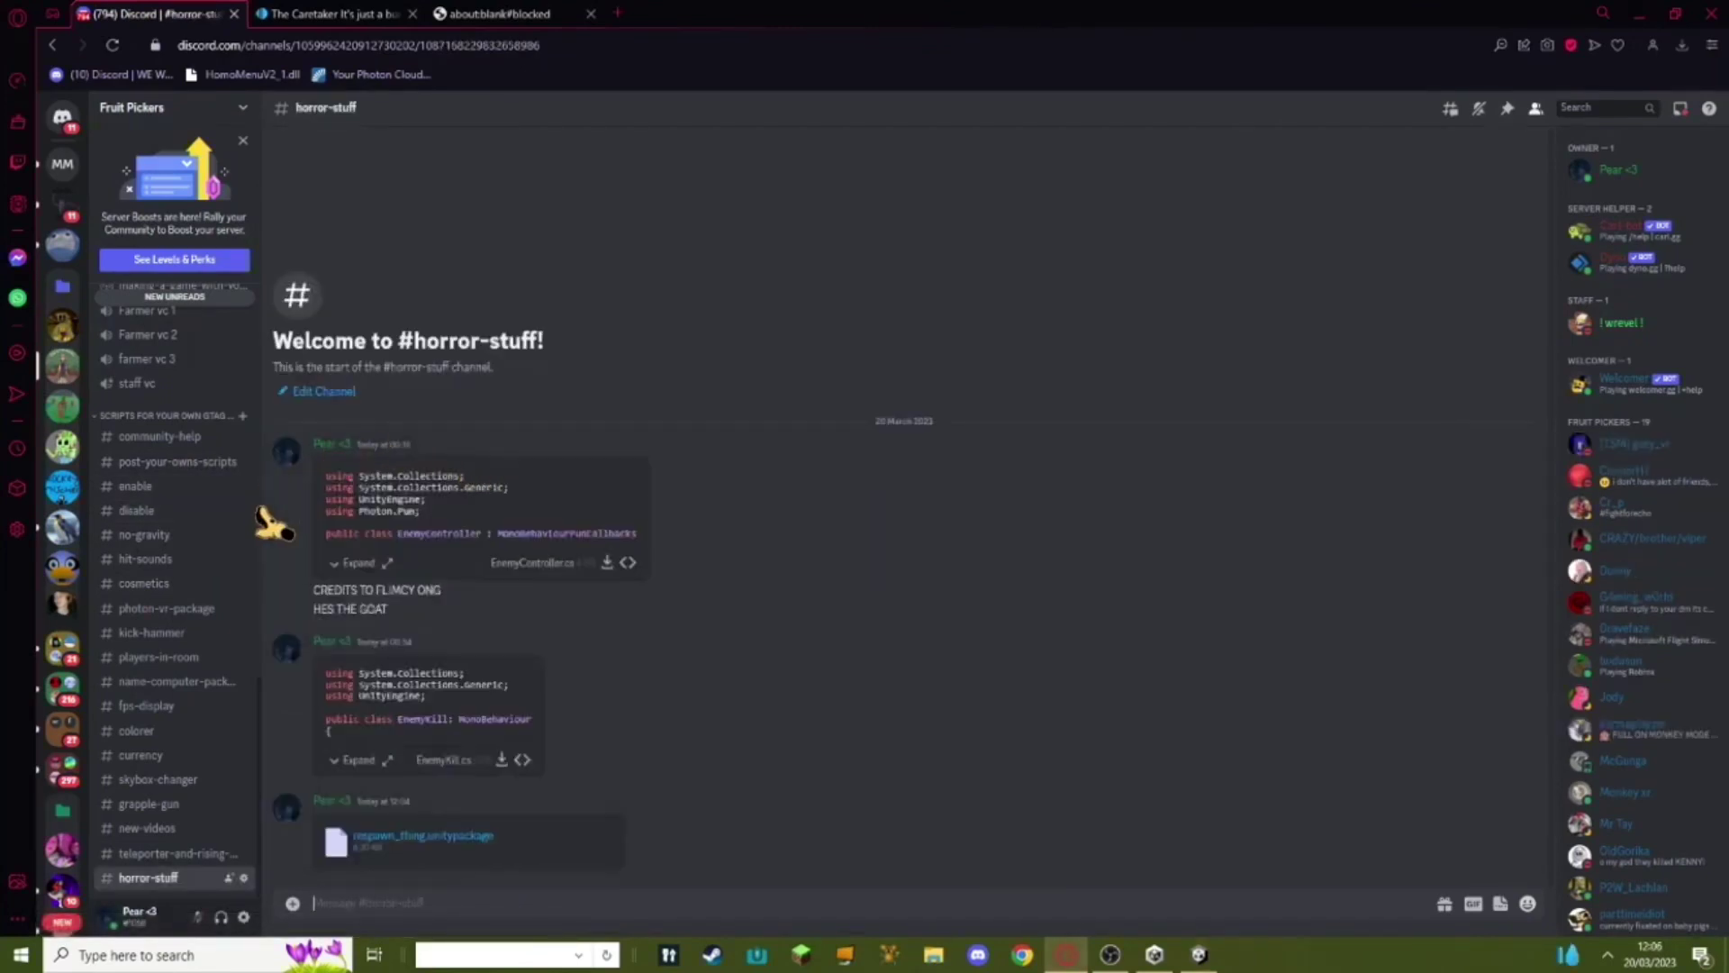
{"action": "left_click", "coordinate": [220, 855]}
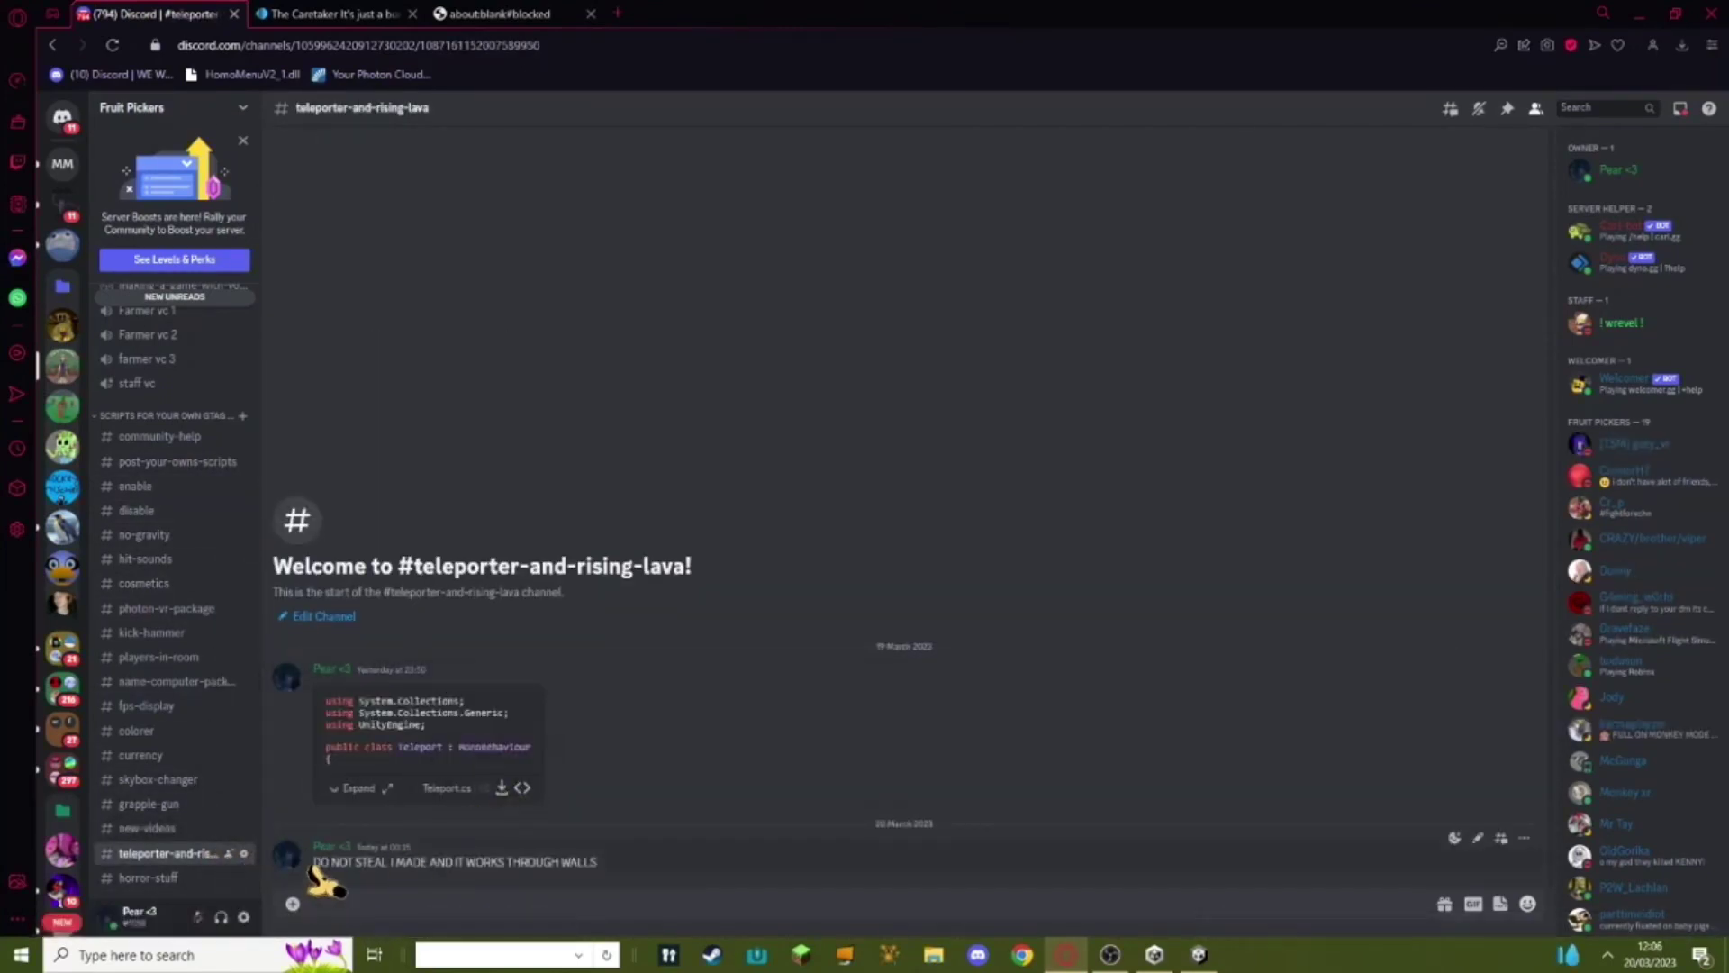
Switch to Unity and import the Enable.cs and Disable.cs scripts into the project's Assets
{"action": "right_click_drag", "start_coordinate": [915, 432], "coordinate": [999, 405]}
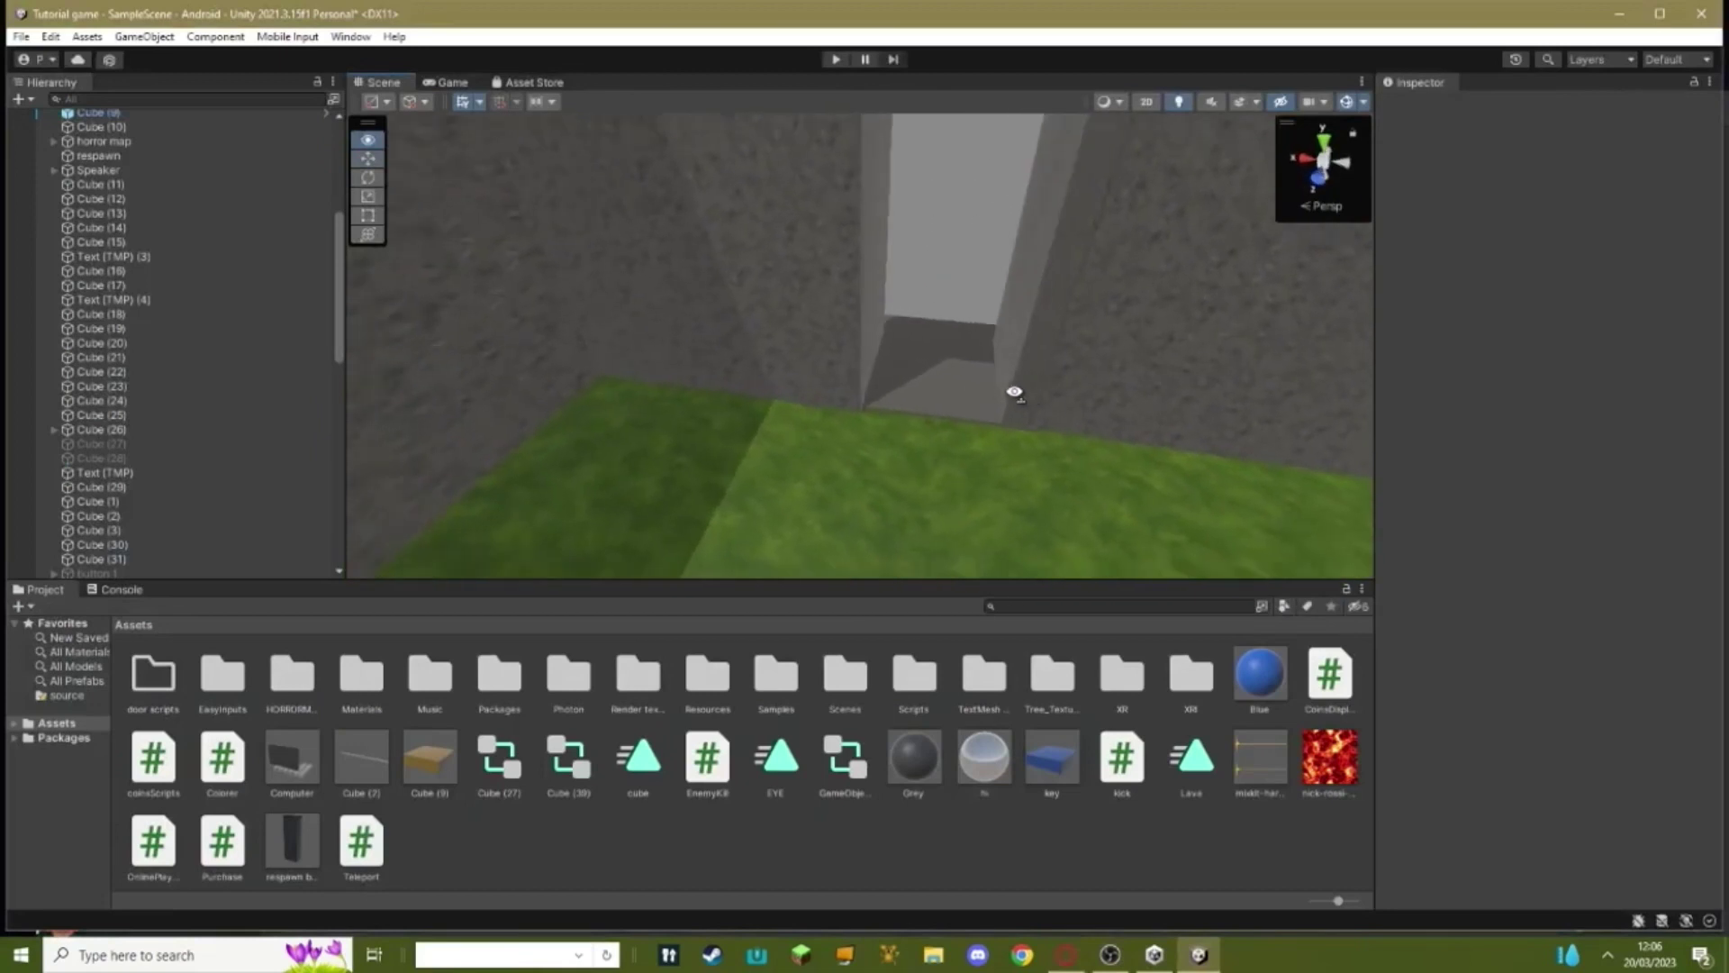
{"action": "right_click", "coordinate": [420, 862]}
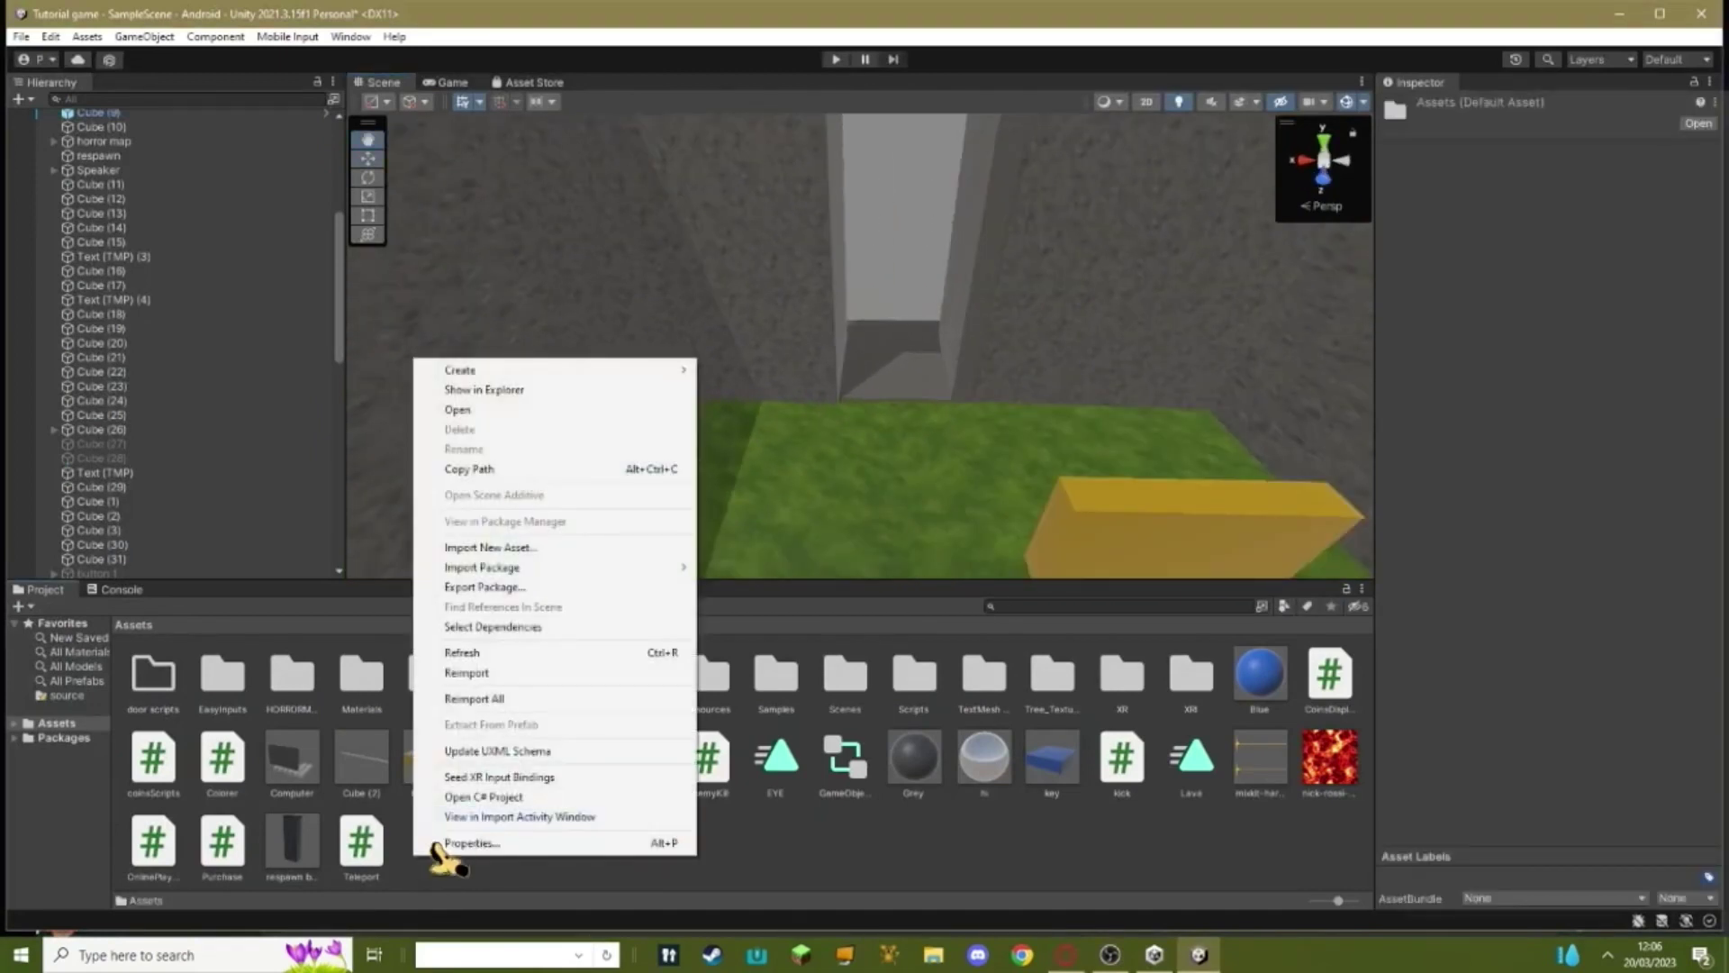
{"action": "left_click", "coordinate": [504, 546]}
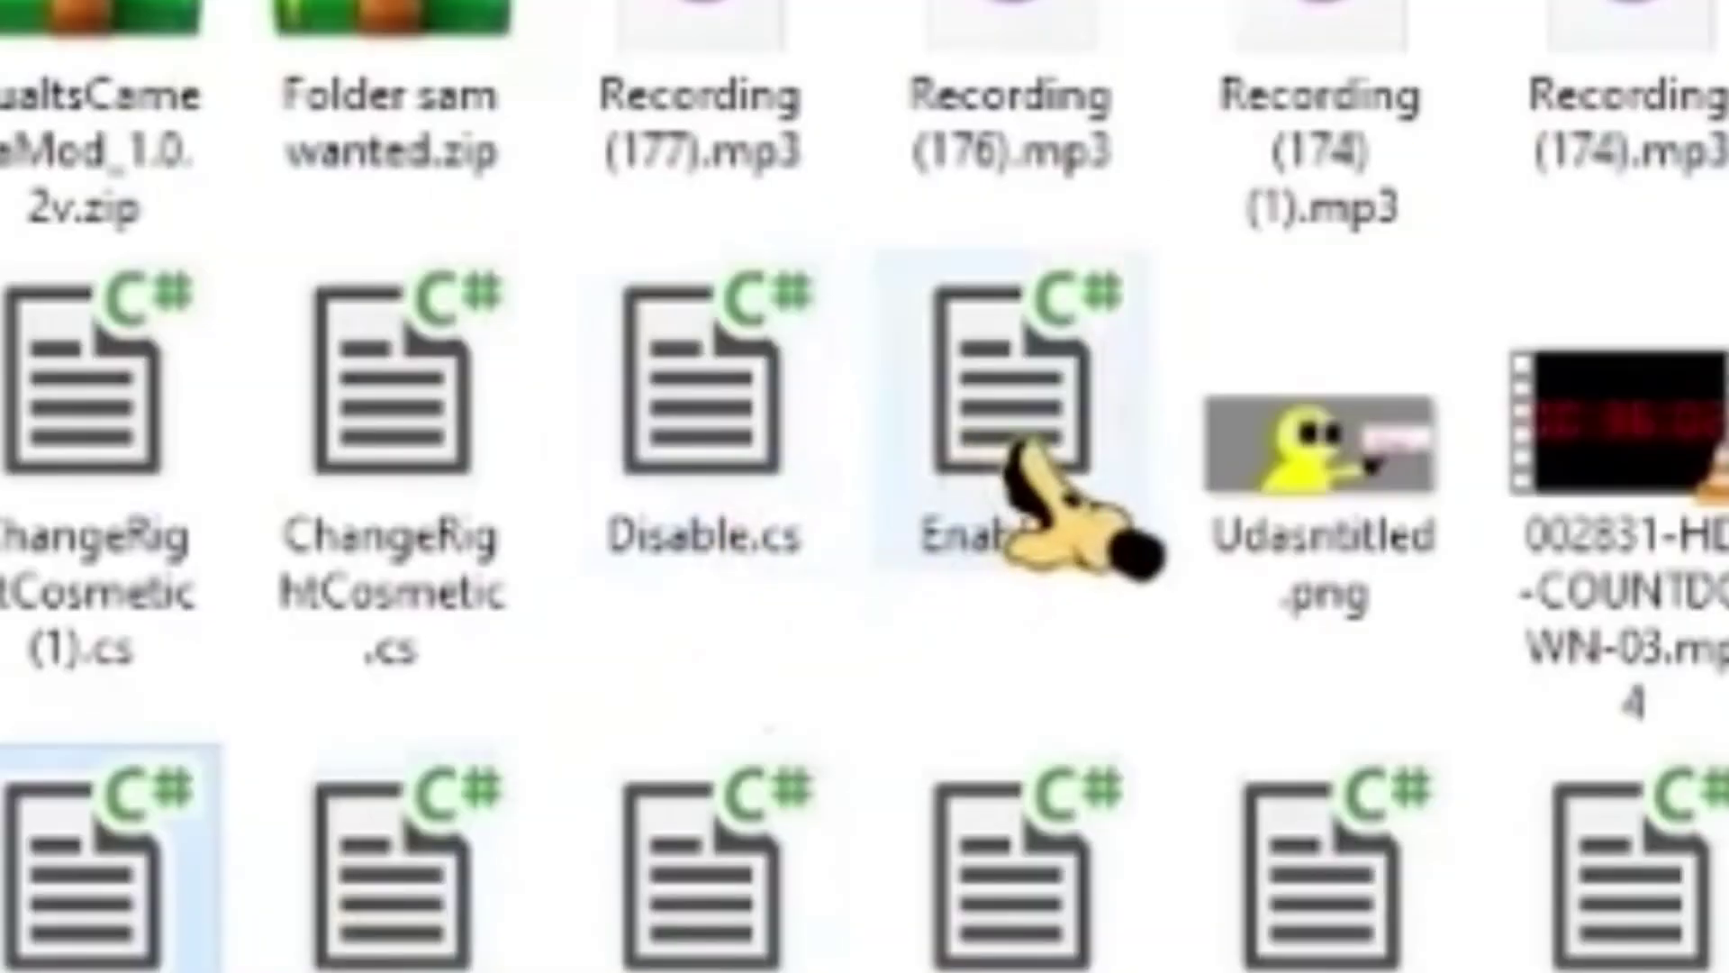
{"action": "left_click", "coordinate": [941, 447]}
{"action": "left_click", "coordinate": [705, 396], "text": "ctrl"}
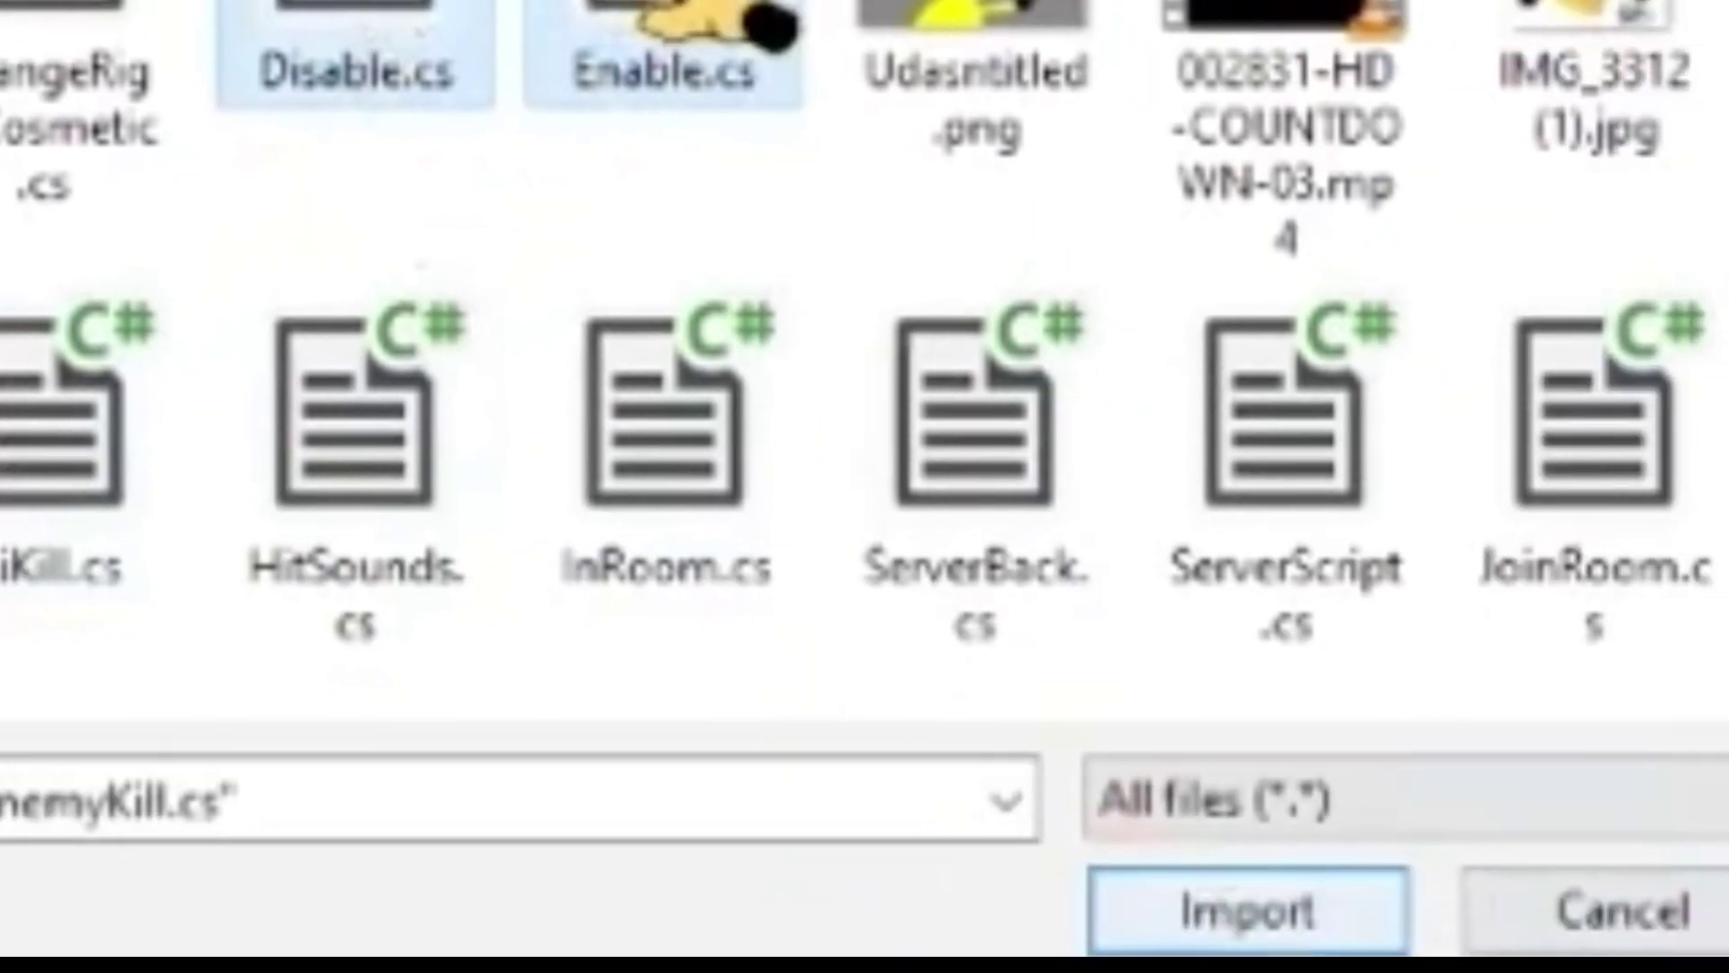
{"action": "left_click", "coordinate": [1247, 907]}
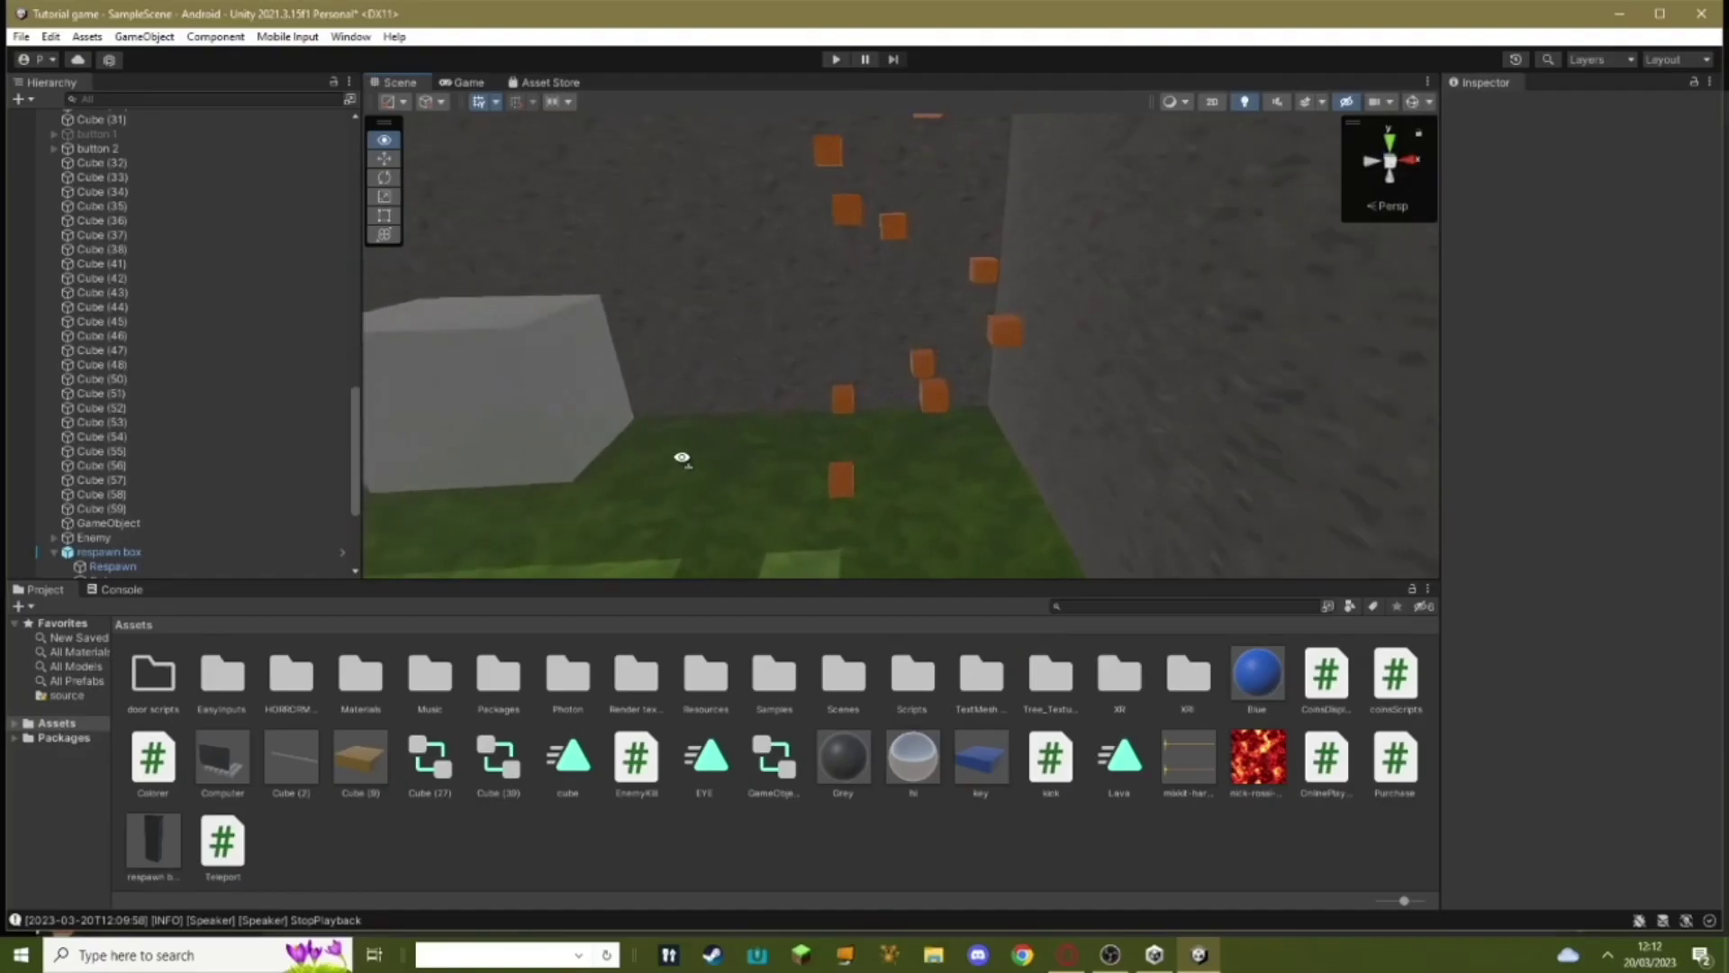
Duplicate a cube for the lava on the grass and scale it to about 12.8 in X and 12.9 in Z
{"action": "key", "text": "w"}
{"action": "right_click_drag", "start_coordinate": [681, 458], "coordinate": [933, 479]}
{"action": "left_click", "coordinate": [889, 461]}
{"action": "key", "text": "ctrl+d"}
{"action": "key", "text": "r"}
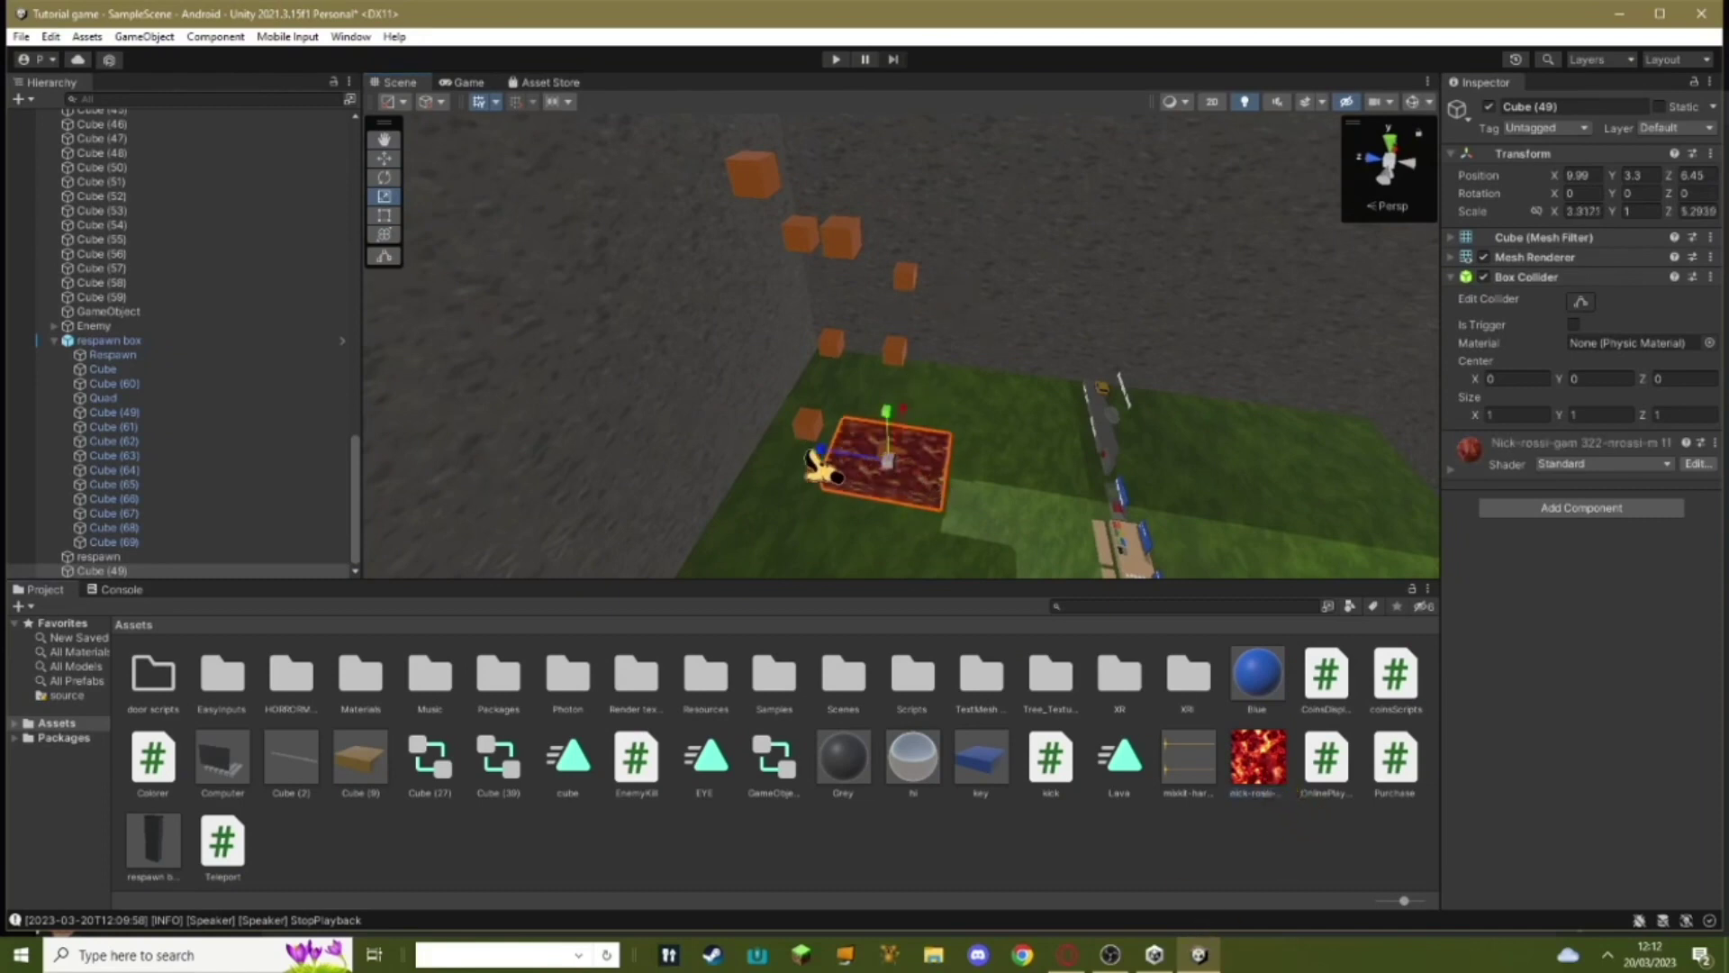
{"action": "left_click_drag", "start_coordinate": [847, 472], "coordinate": [744, 452]}
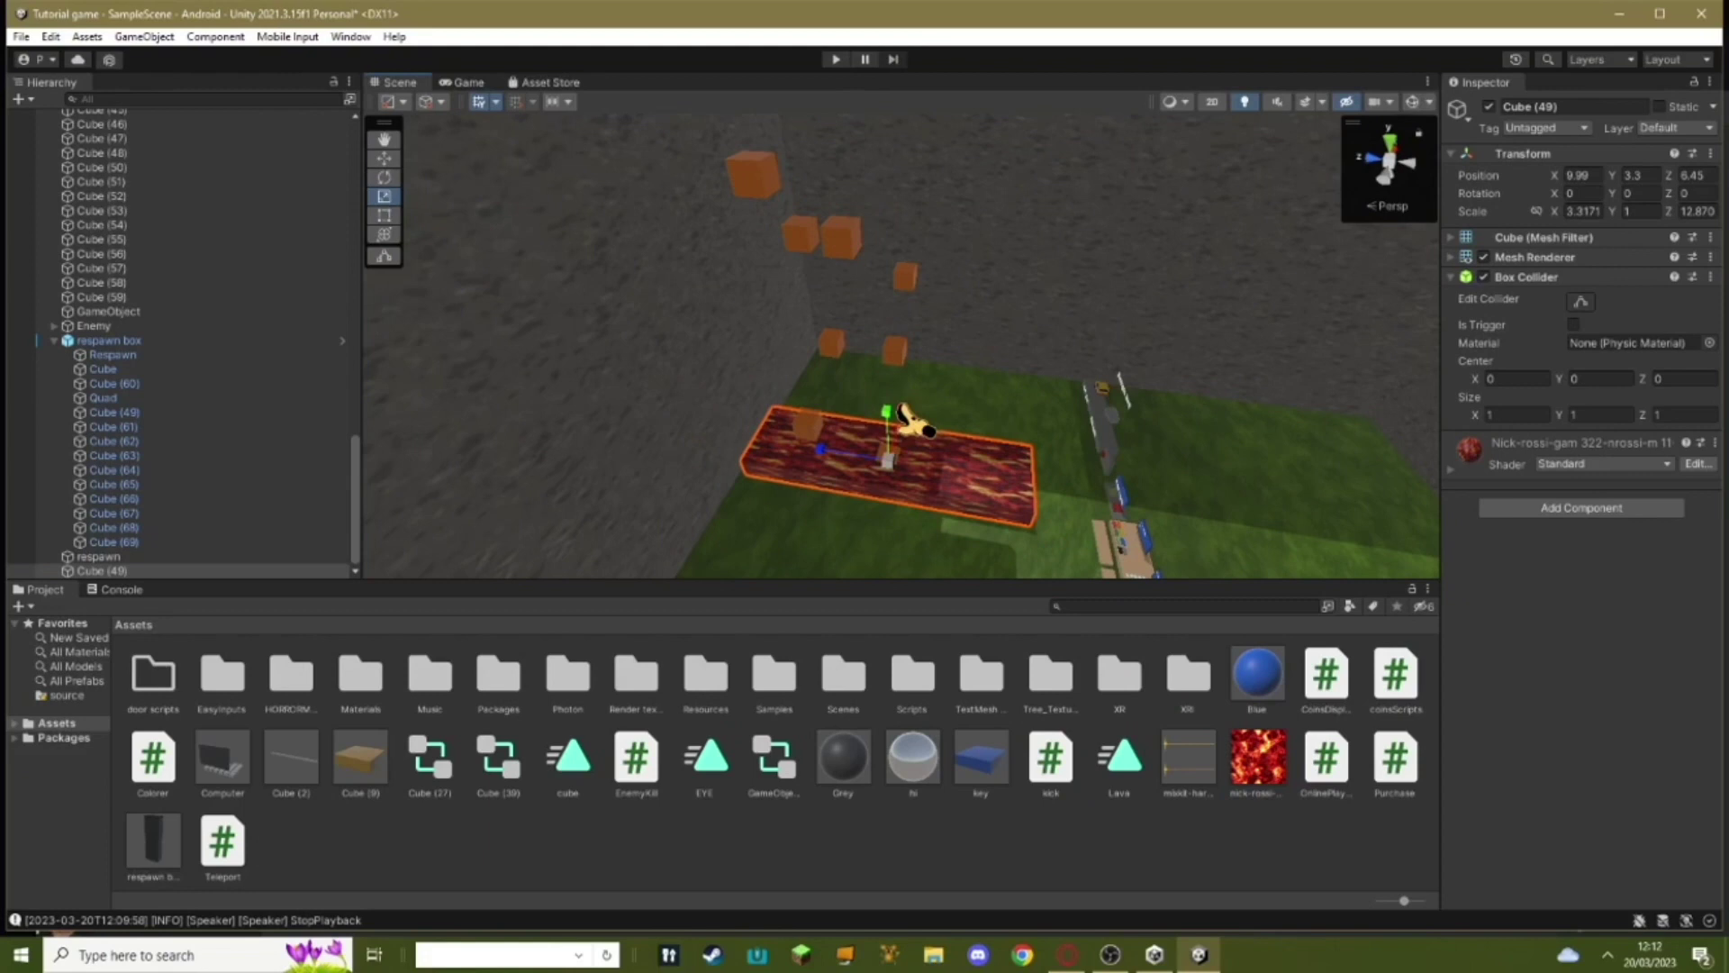
{"action": "left_click_drag", "start_coordinate": [909, 421], "coordinate": [905, 243]}
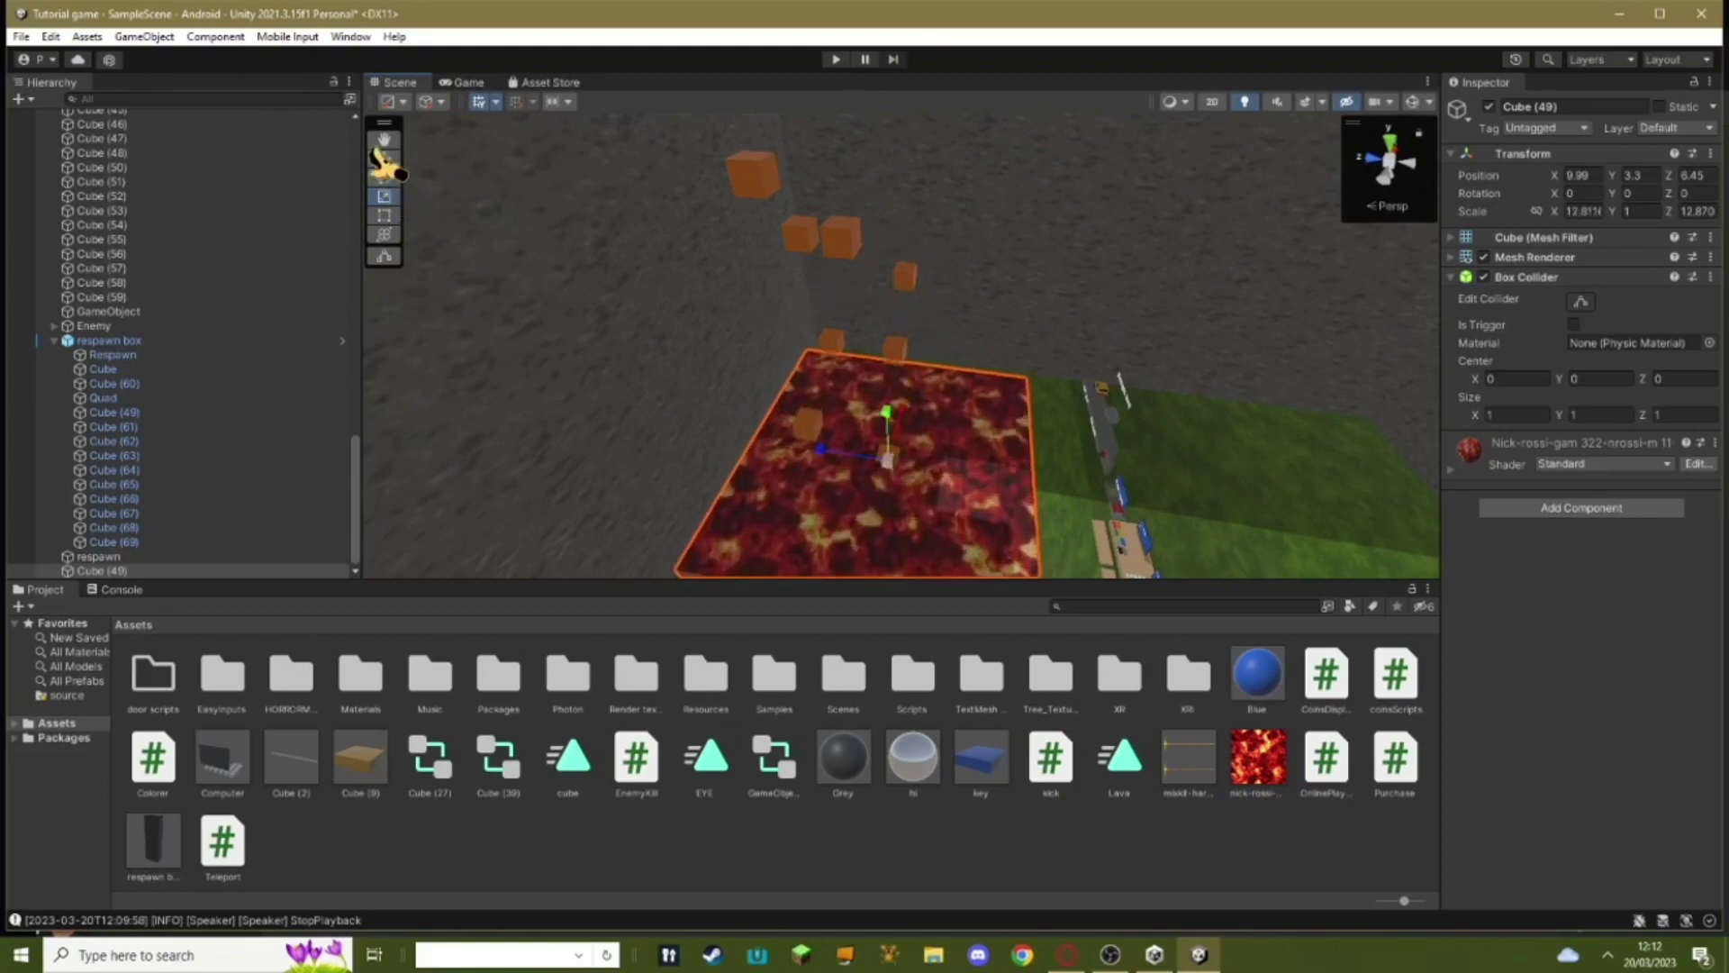
Stretch the lava cube to a Y scale of about 32.9 and raise it to Y position 15.53
{"action": "right_click_drag", "start_coordinate": [689, 235], "coordinate": [487, 297]}
{"action": "key", "text": "s"}
{"action": "left_click_drag", "start_coordinate": [852, 334], "coordinate": [845, 144]}
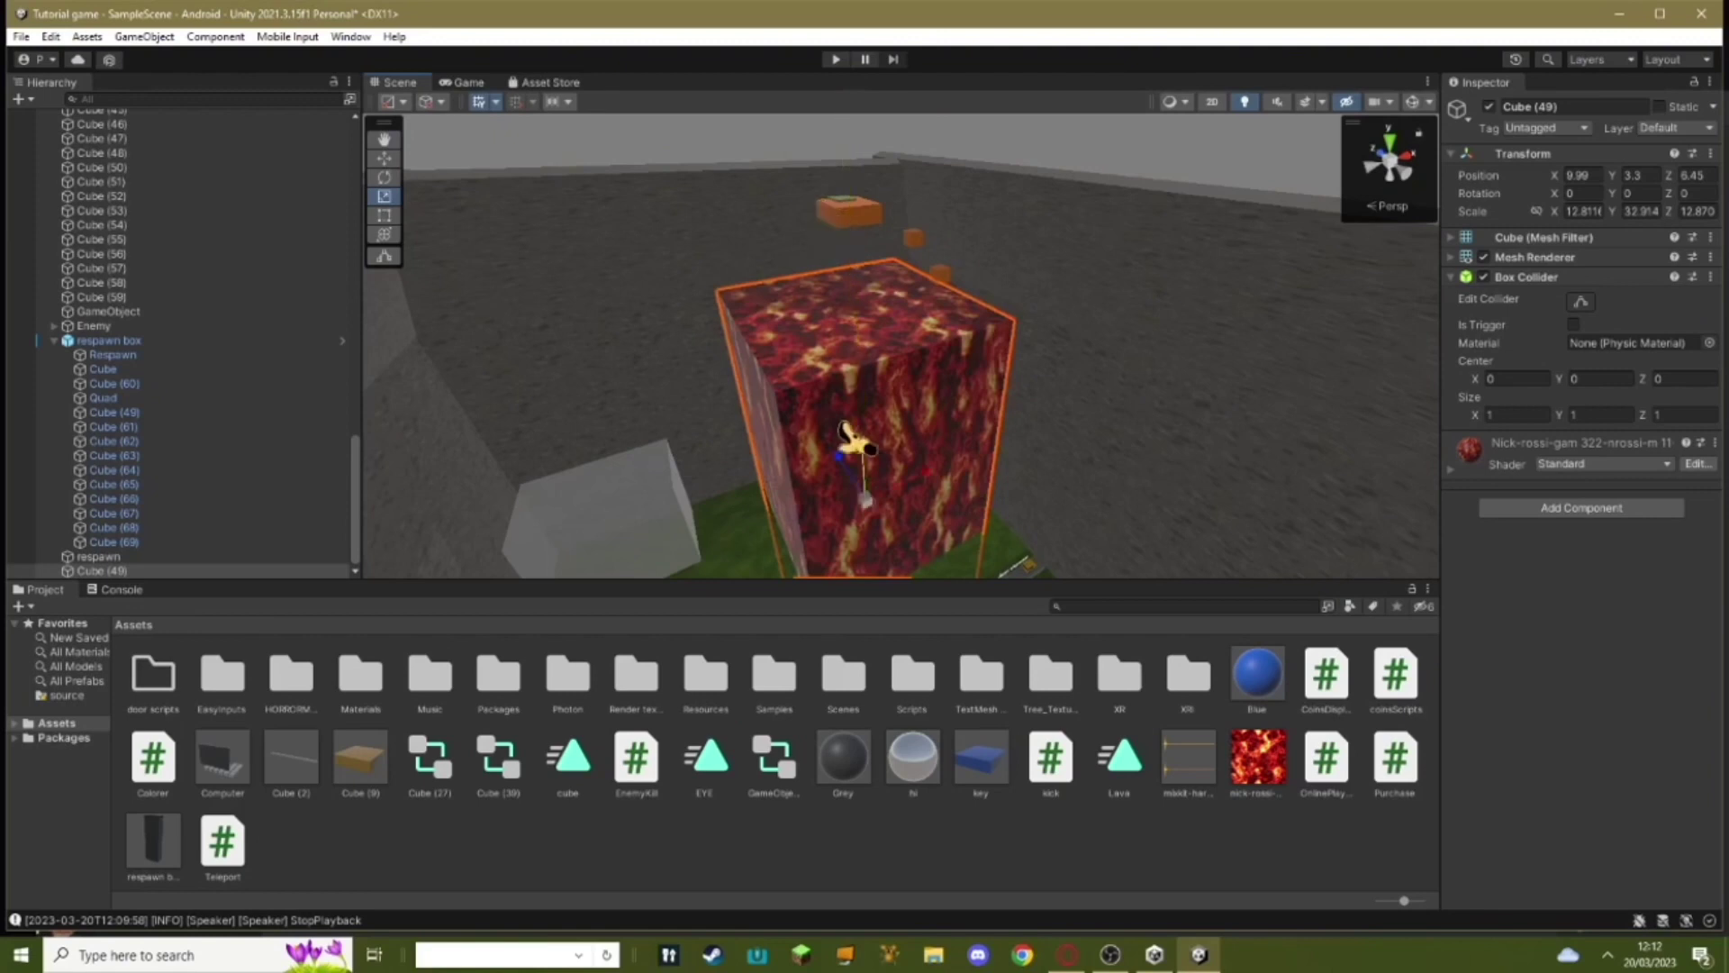
{"action": "key", "text": "s"}
{"action": "right_click_drag", "start_coordinate": [815, 369], "coordinate": [861, 434]}
{"action": "key", "text": "w"}
{"action": "left_click_drag", "start_coordinate": [861, 434], "coordinate": [880, 284]}
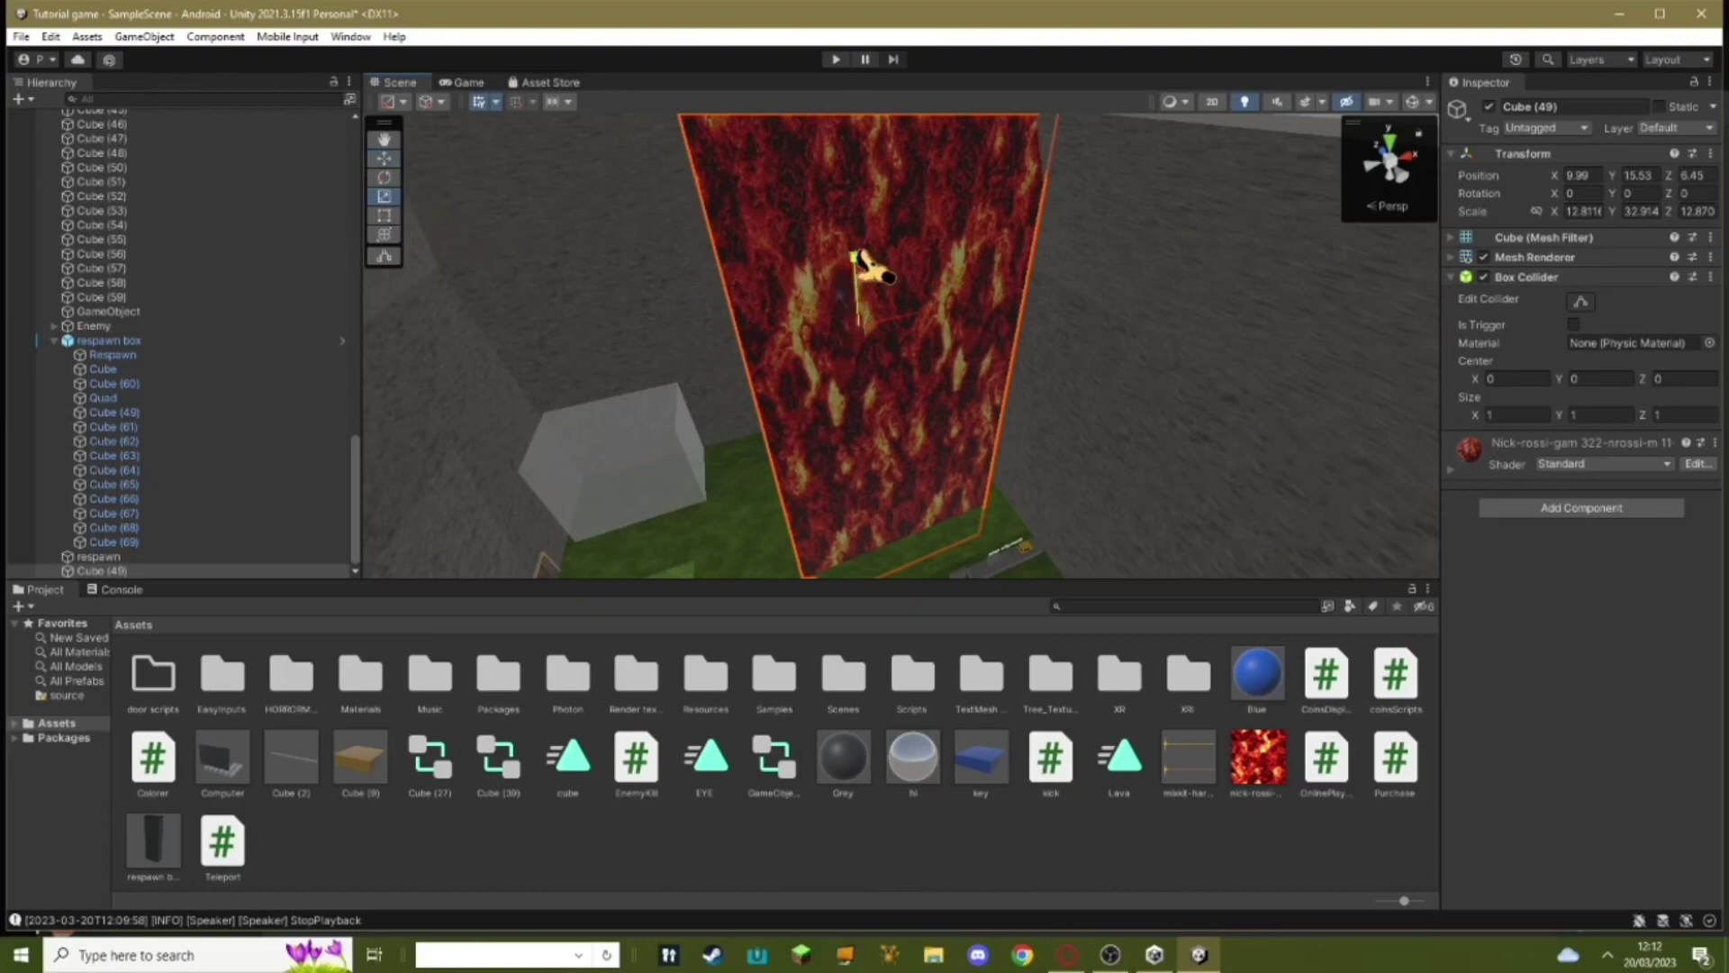
Fit the lava block between the walls with a scale of about 10.7 by 25.7 by 11.1 at X 11.94, Y 14.62
{"action": "left_click_drag", "start_coordinate": [865, 266], "coordinate": [867, 282]}
{"action": "right_click_drag", "start_coordinate": [862, 275], "coordinate": [991, 258]}
{"action": "key", "text": "a"}
{"action": "mouse_move", "coordinate": [853, 330]}
{"action": "left_mouse_down"}
{"action": "mouse_move", "coordinate": [860, 360]}
{"action": "mouse_move", "coordinate": [851, 339]}
{"action": "left_mouse_up"}
{"action": "left_click", "coordinate": [892, 363]}
{"action": "left_click", "coordinate": [900, 358]}
{"action": "right_click_drag", "start_coordinate": [900, 359], "coordinate": [1027, 361]}
{"action": "key", "text": "d"}
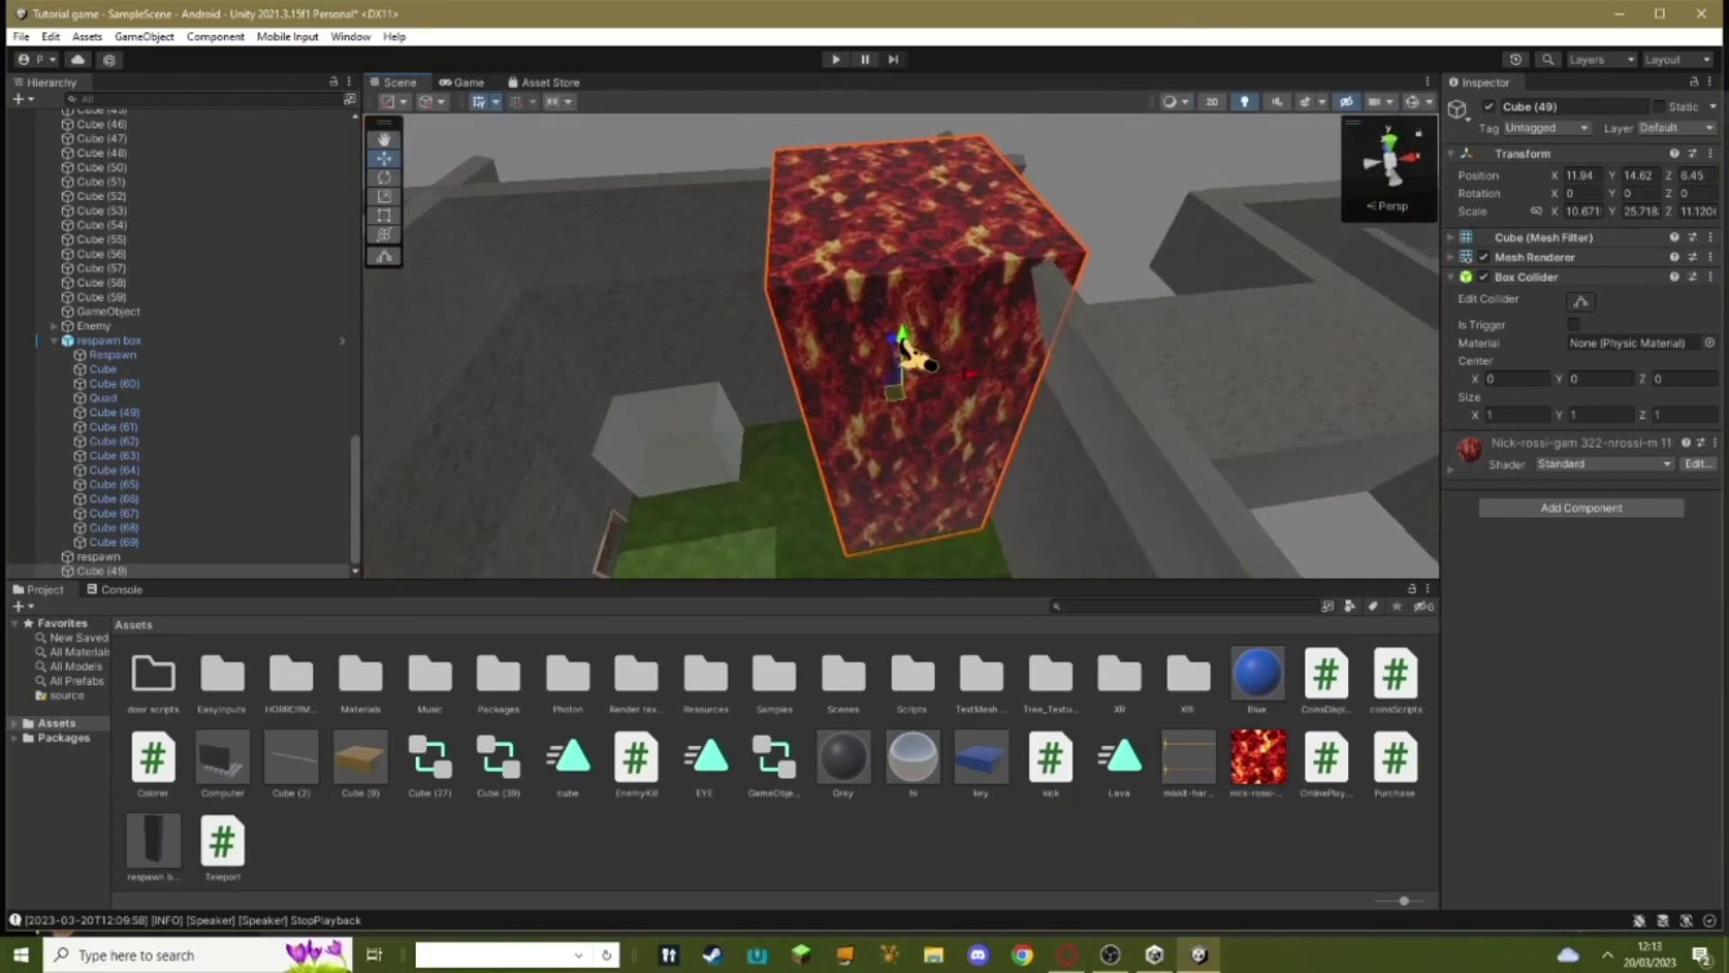
Lower the lava block beneath the grass floor to Y position -14.6
{"action": "left_click_drag", "start_coordinate": [900, 342], "coordinate": [910, 513]}
{"action": "key", "text": "f"}
{"action": "scroll", "coordinate": [937, 478], "scroll_direction": "up", "scroll_amount": 5}
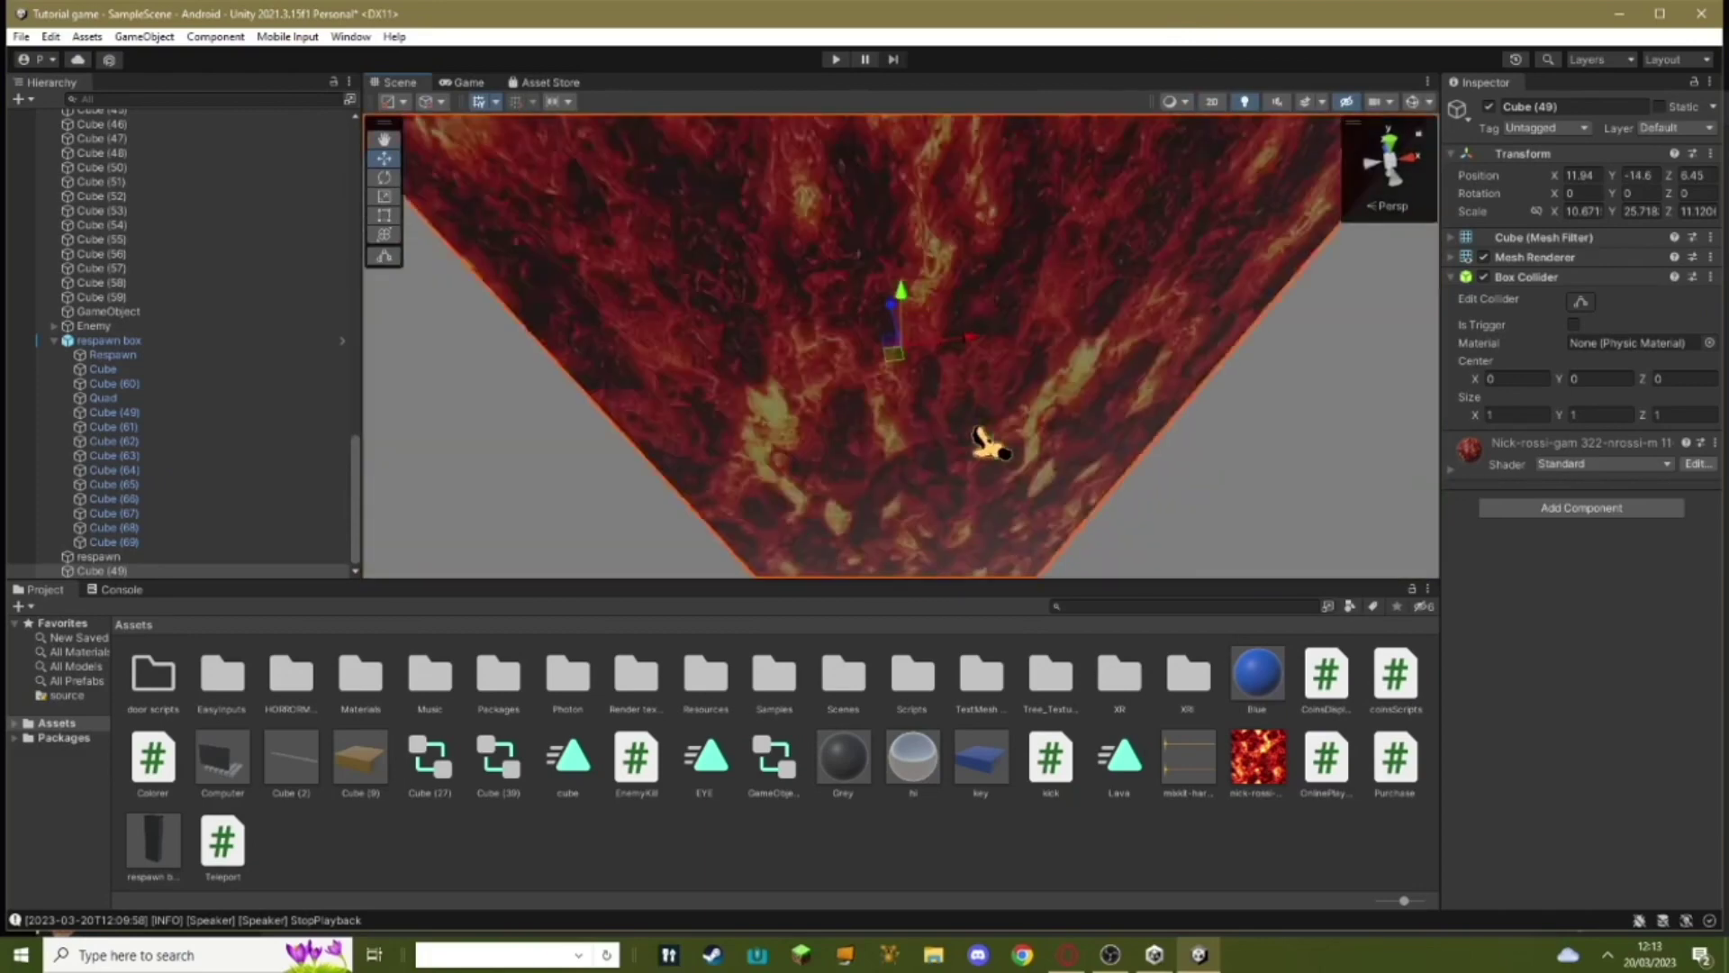
{"action": "right_click_drag", "start_coordinate": [991, 443], "coordinate": [415, 14]}
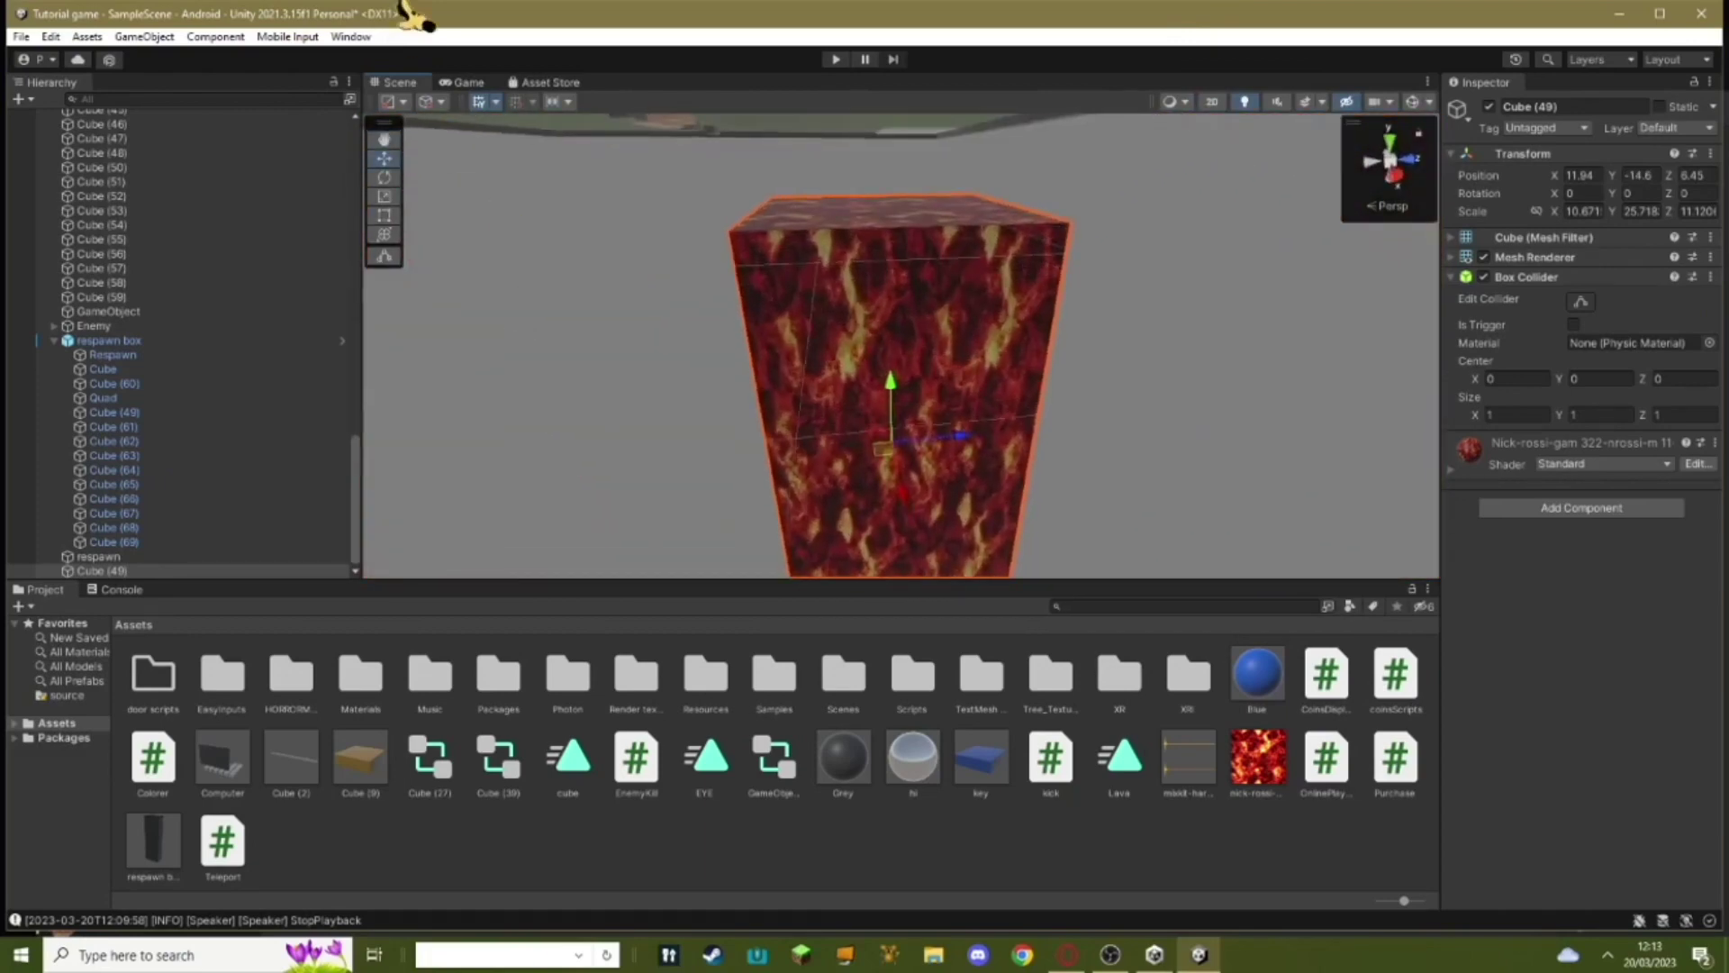
Open the Animation window and create a new animation clip named lava 2 for the lava block
{"action": "left_click", "coordinate": [351, 36]}
{"action": "mouse_move", "coordinate": [421, 496]}
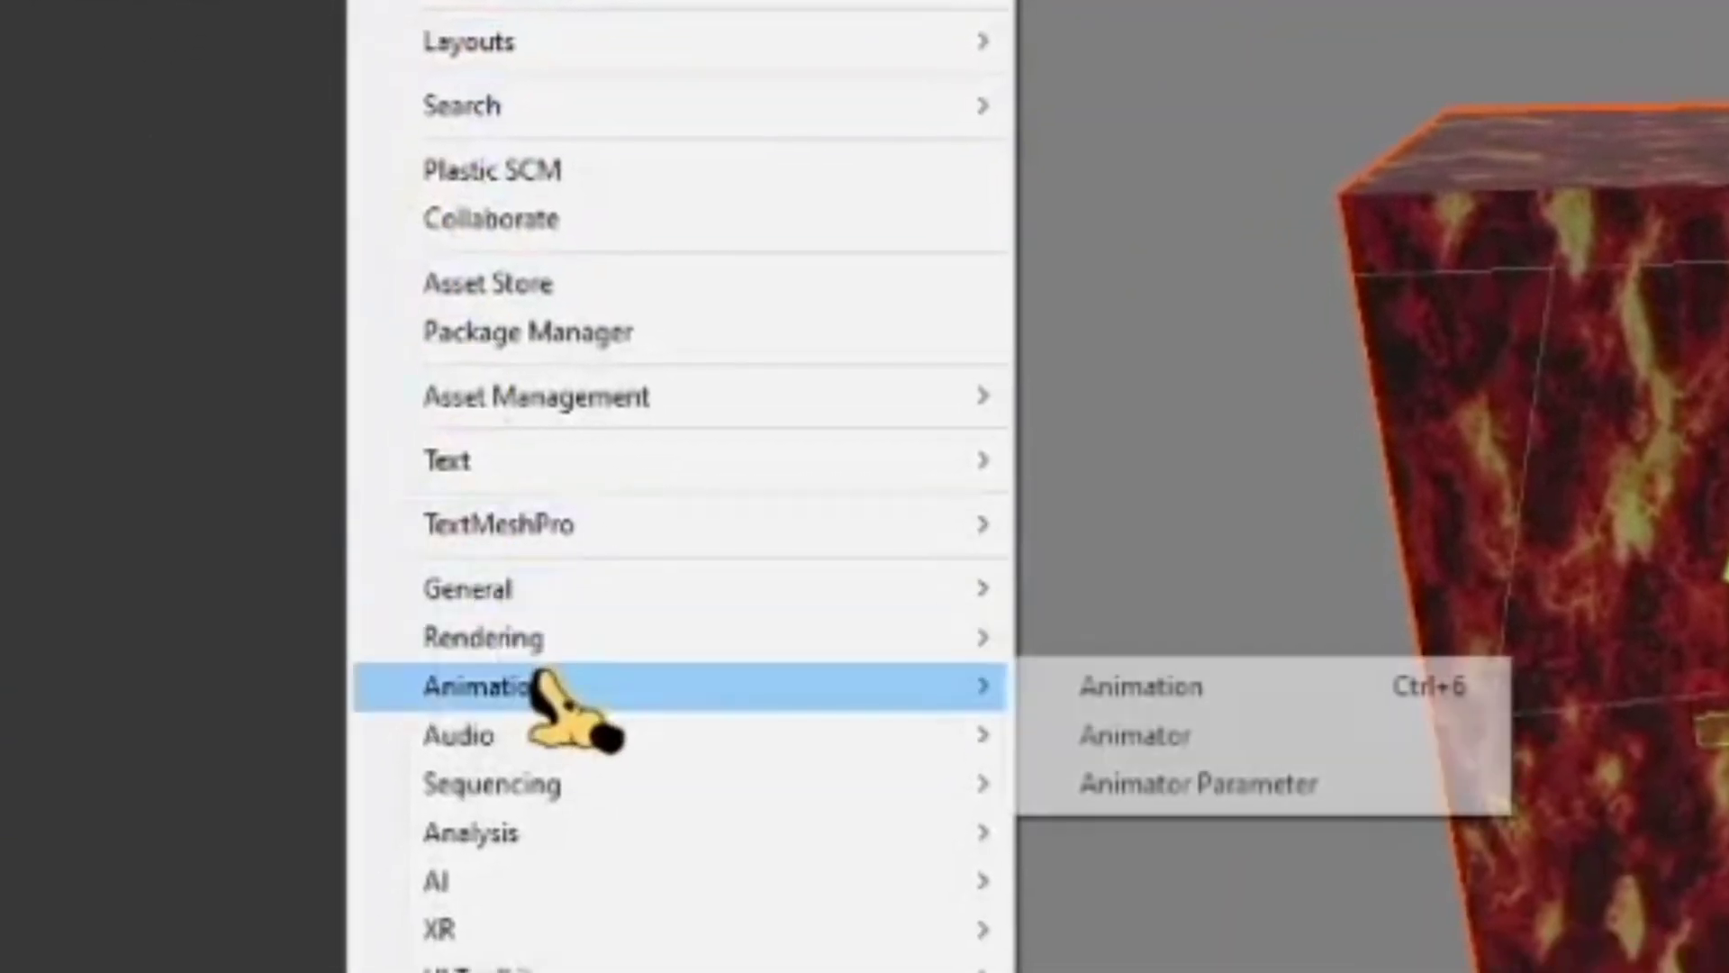
{"action": "left_click", "coordinate": [1116, 686]}
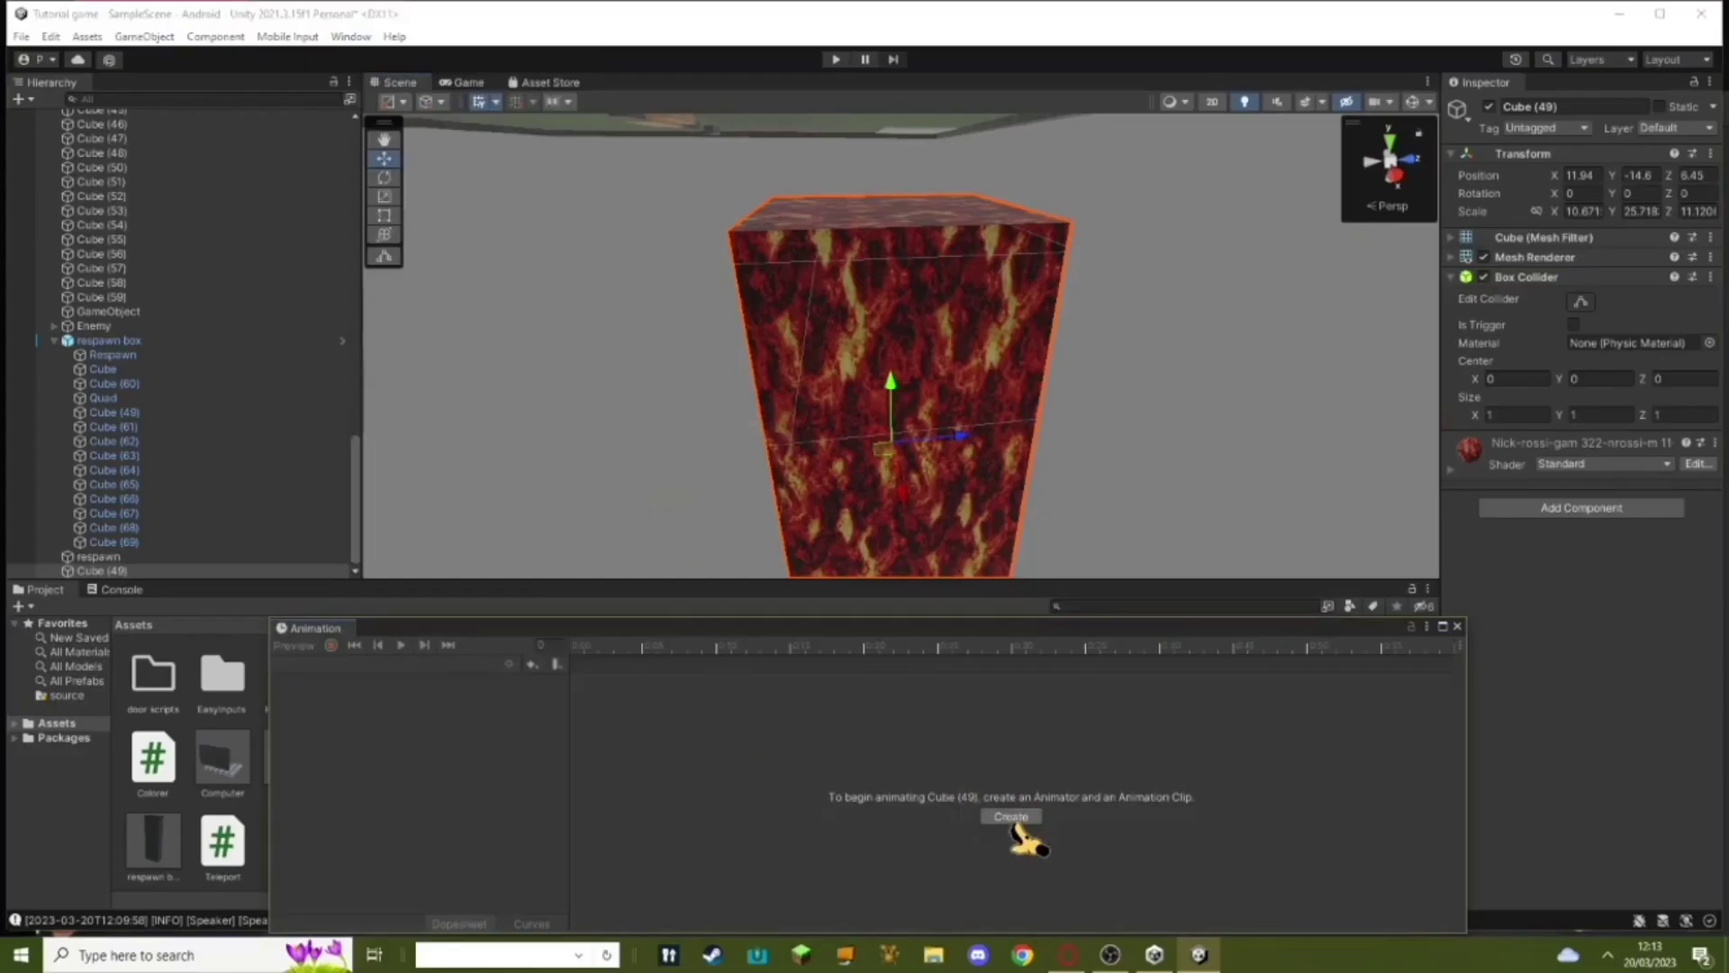
{"action": "left_click", "coordinate": [1011, 815]}
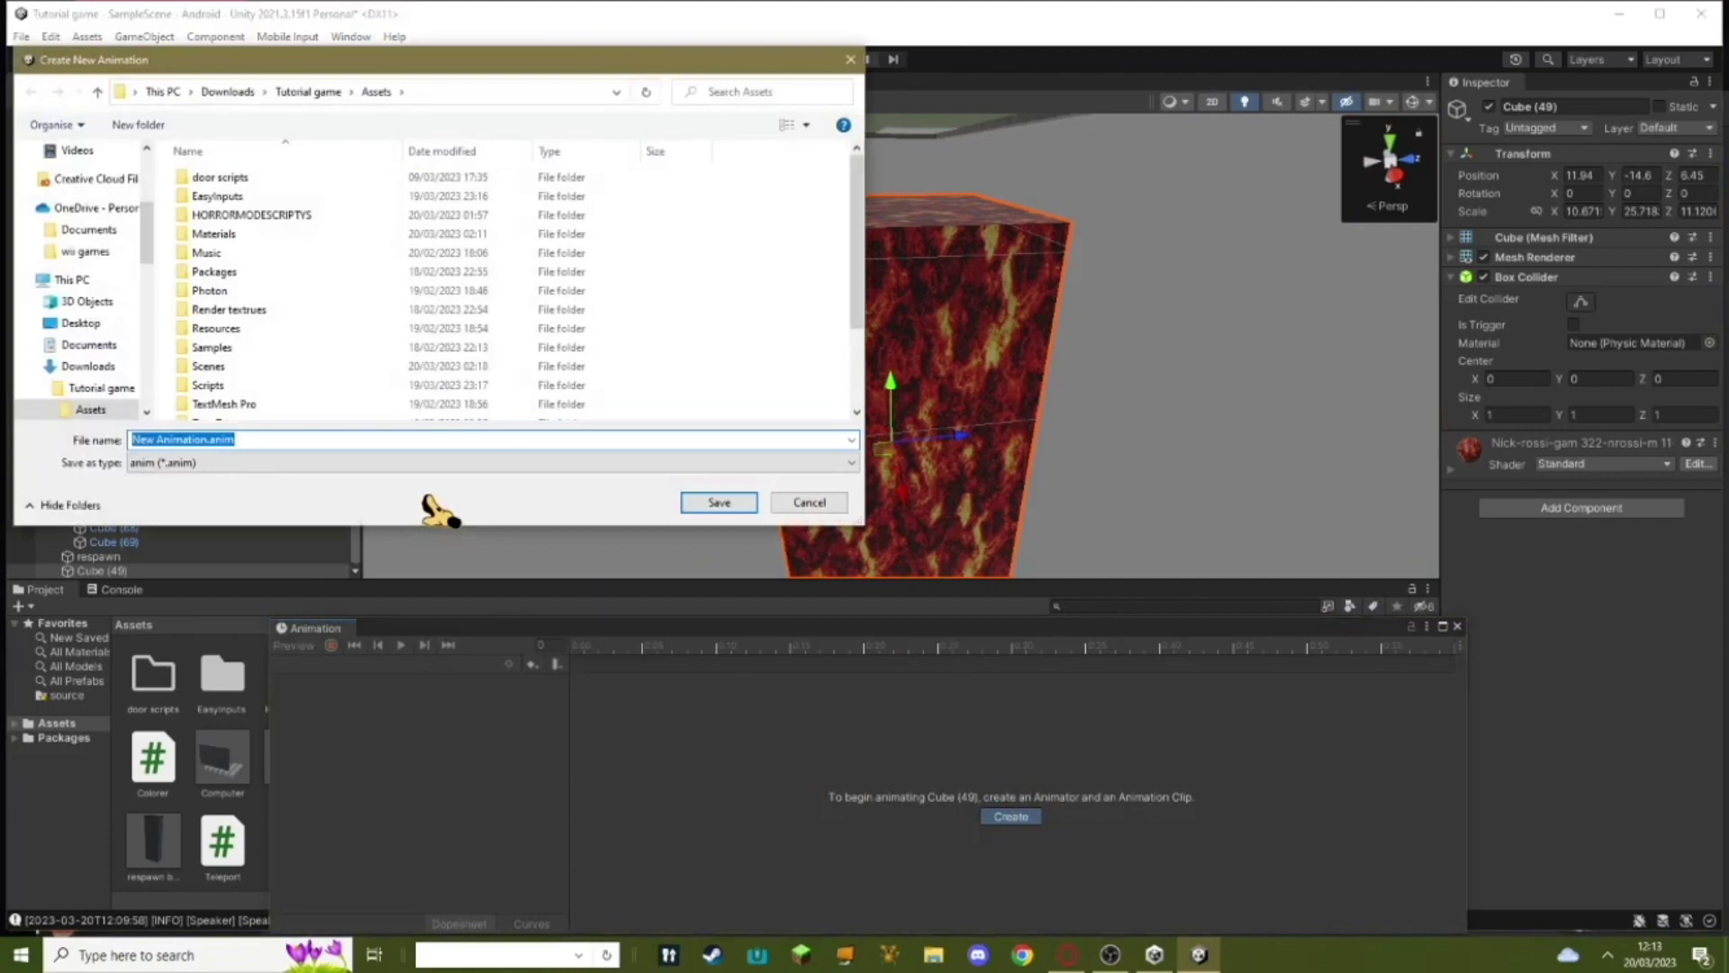
{"action": "type", "text": "lava1"}
{"action": "key", "text": "Return"}
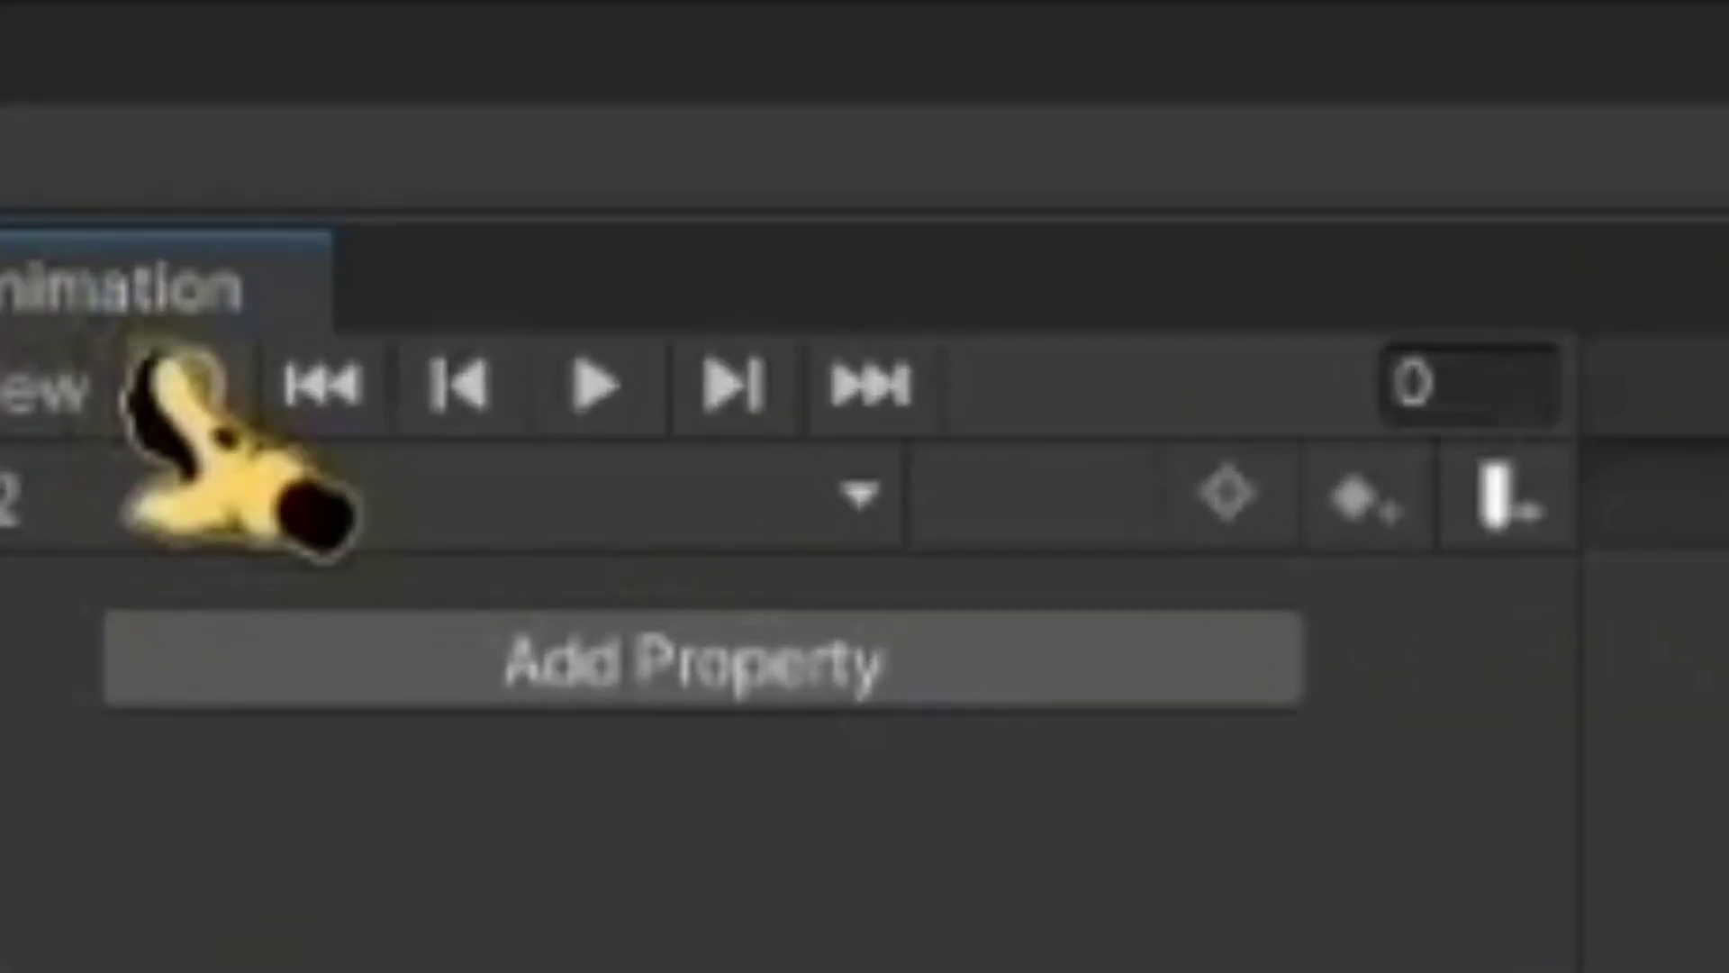
Start recording the animation and key the lava block's starting position at Y about -14.6 at the beginning of the timeline
{"action": "left_click", "coordinate": [331, 645]}
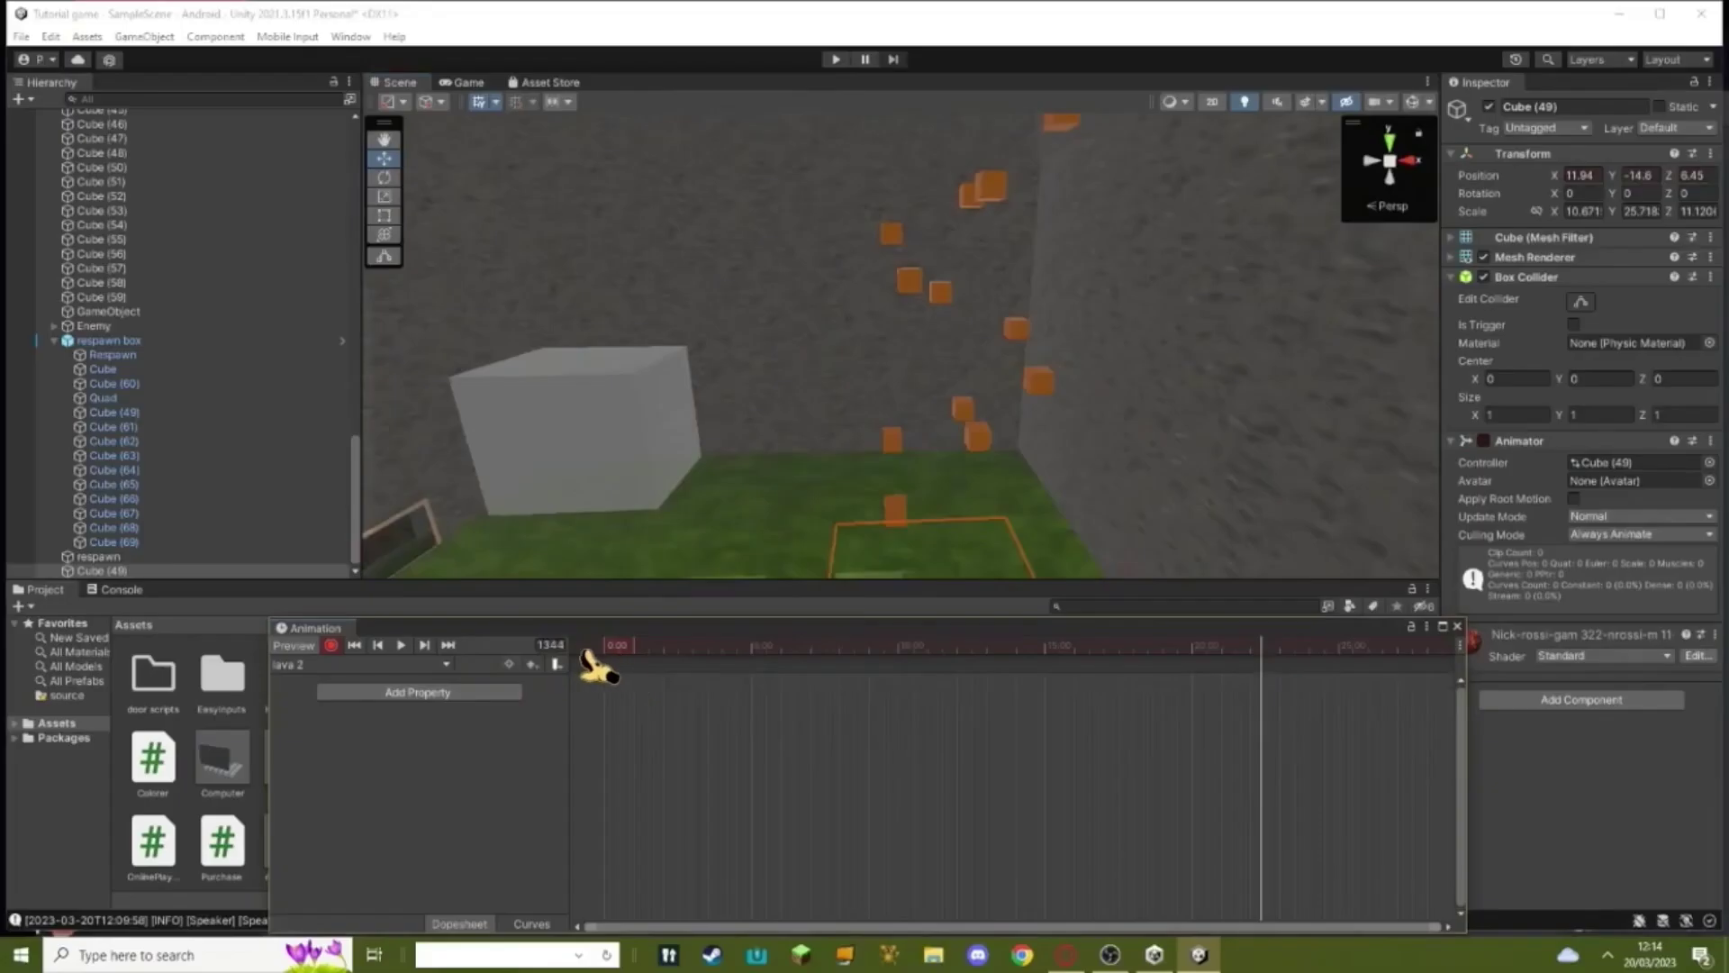
{"action": "right_click_drag", "start_coordinate": [887, 368], "coordinate": [923, 478]}
{"action": "scroll", "coordinate": [923, 478], "scroll_direction": "down", "scroll_amount": 3}
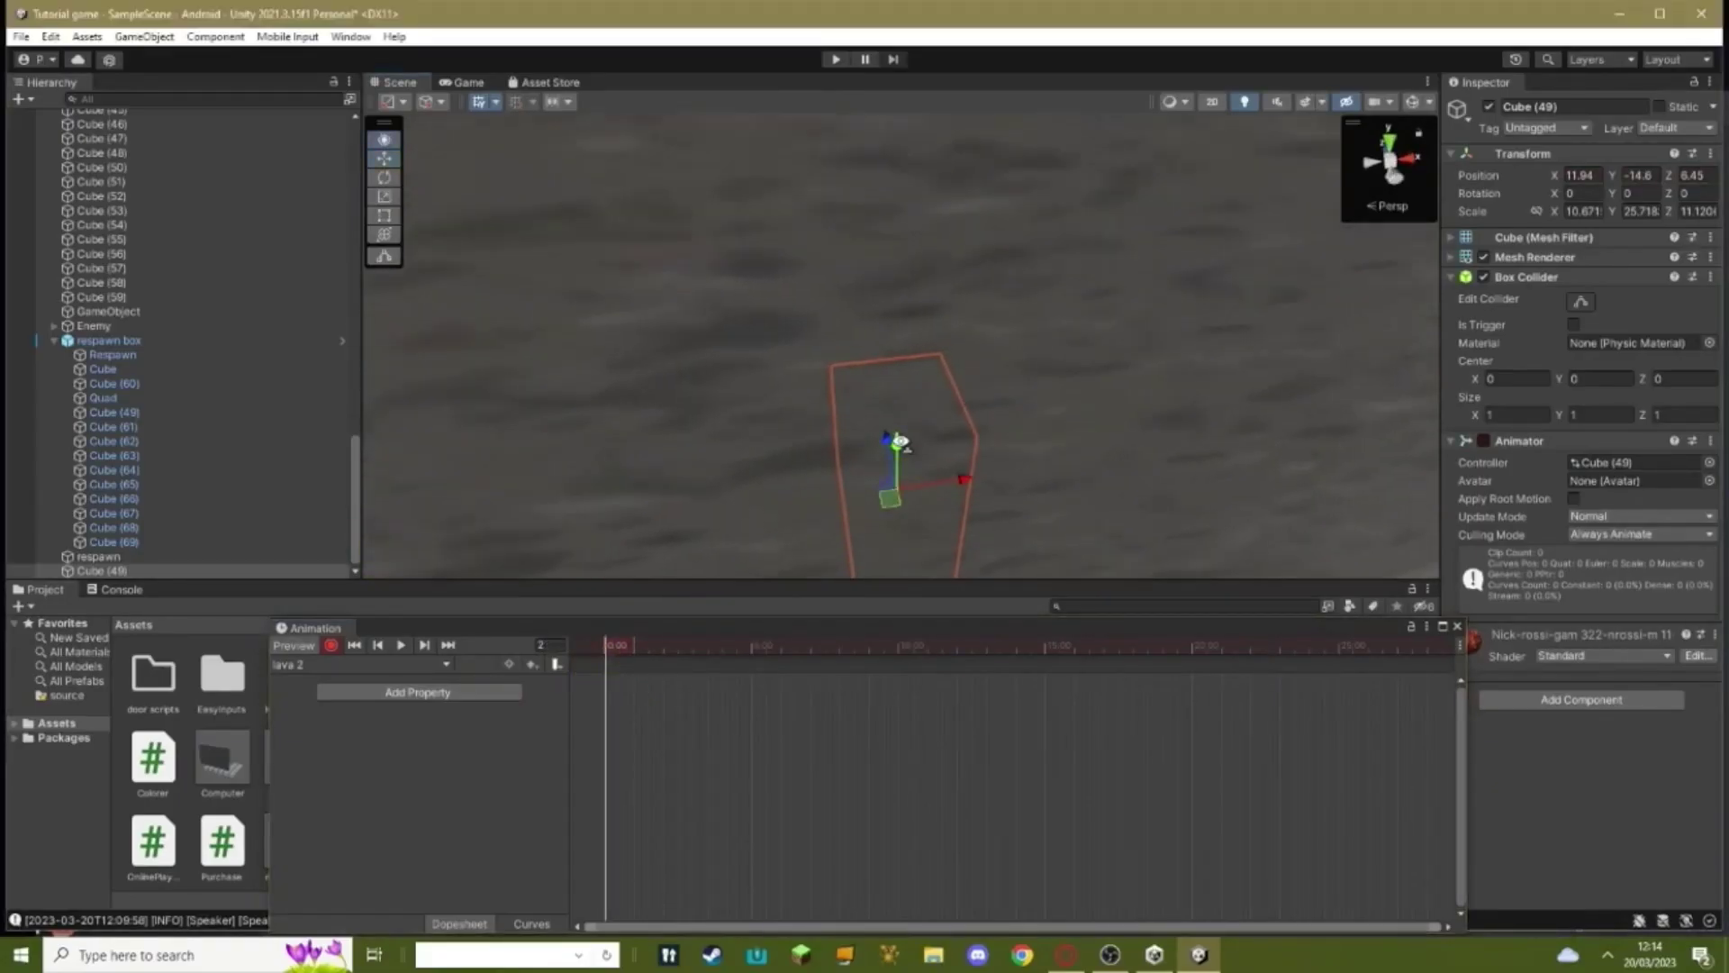
{"action": "scroll", "coordinate": [932, 479], "scroll_direction": "up", "scroll_amount": 3}
{"action": "left_click_drag", "start_coordinate": [927, 486], "coordinate": [927, 483]}
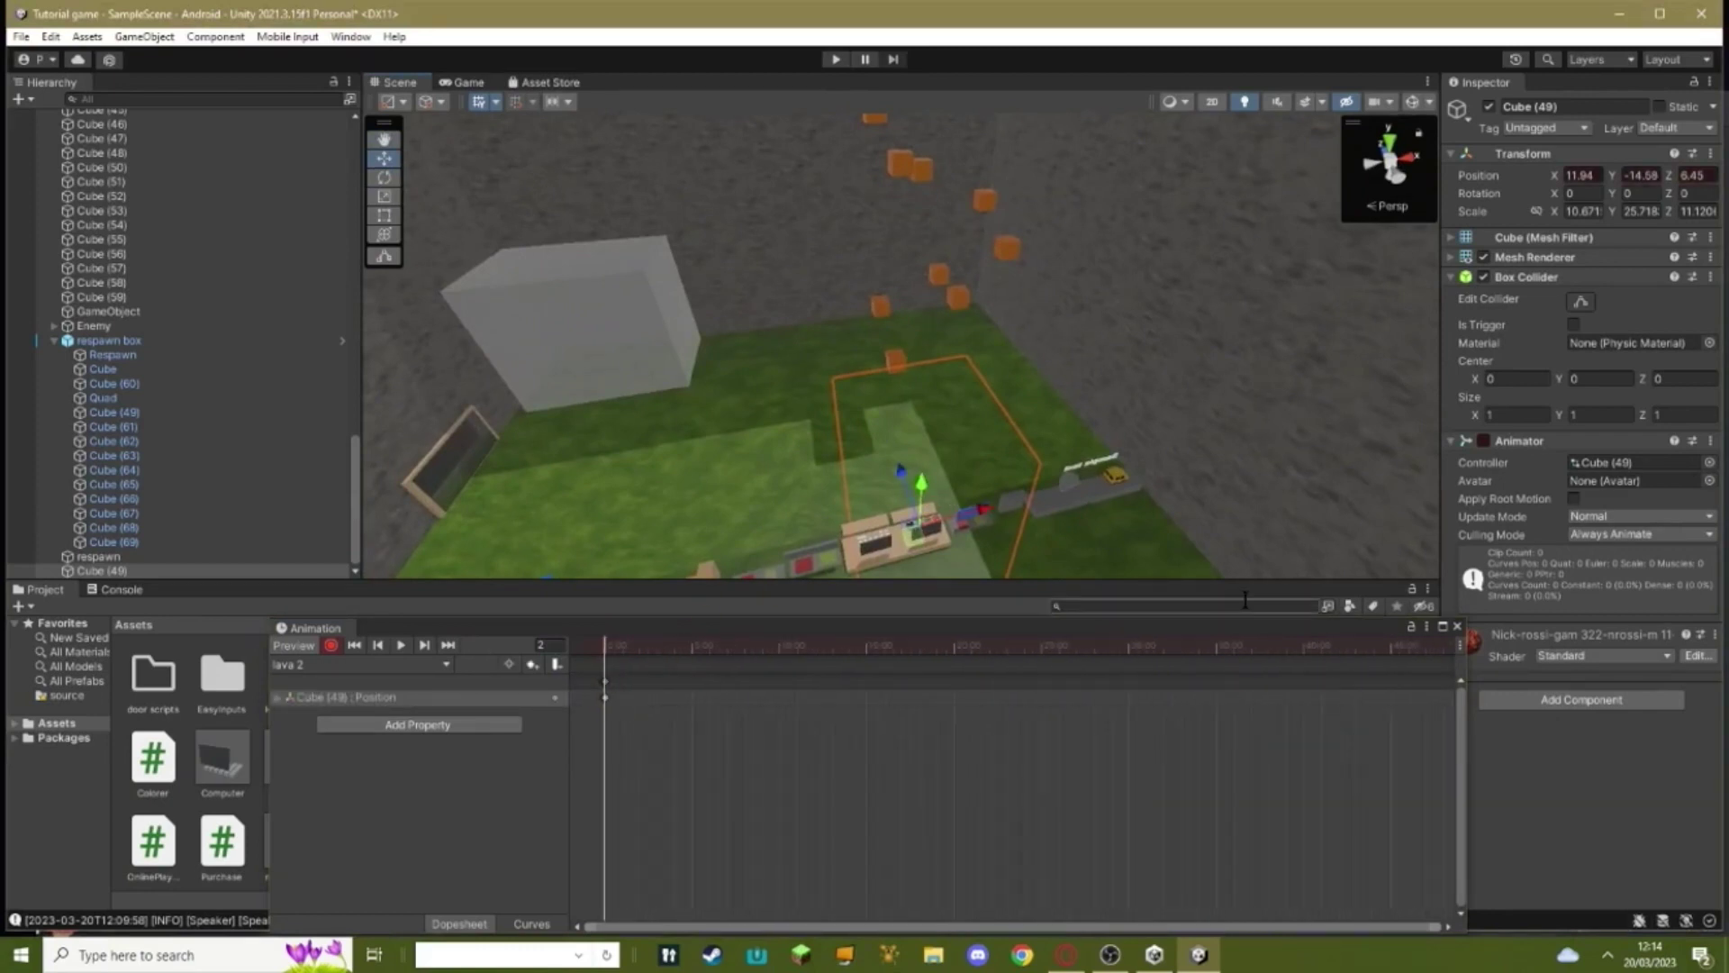
Key the lava block raised to Y about 12.2 near the 60-second mark of the animation
{"action": "left_click", "coordinate": [1245, 644]}
{"action": "right_click_drag", "start_coordinate": [1162, 540], "coordinate": [995, 513]}
{"action": "left_click_drag", "start_coordinate": [935, 538], "coordinate": [947, 233]}
{"action": "right_click_drag", "start_coordinate": [964, 360], "coordinate": [957, 244]}
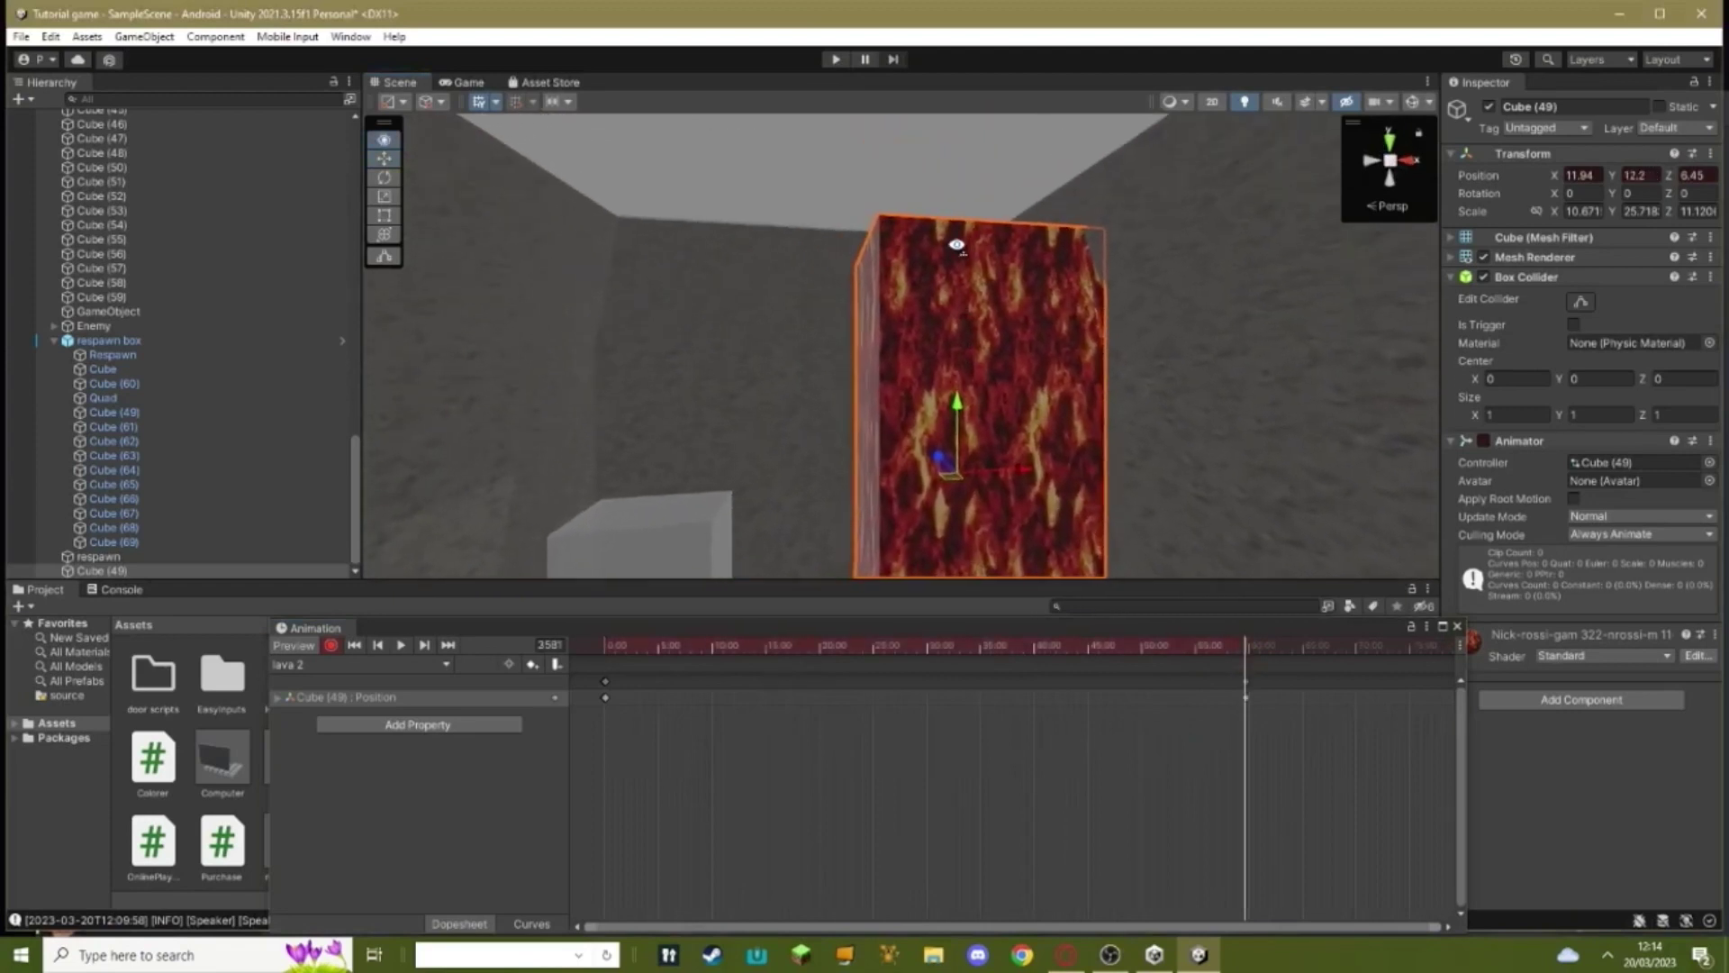
{"action": "left_click_drag", "start_coordinate": [957, 410], "coordinate": [960, 398]}
Preview the lava's rise and move the end keyframe earlier, to about 36 seconds
{"action": "right_click_drag", "start_coordinate": [964, 404], "coordinate": [914, 538]}
{"action": "left_click_drag", "start_coordinate": [675, 647], "coordinate": [514, 668]}
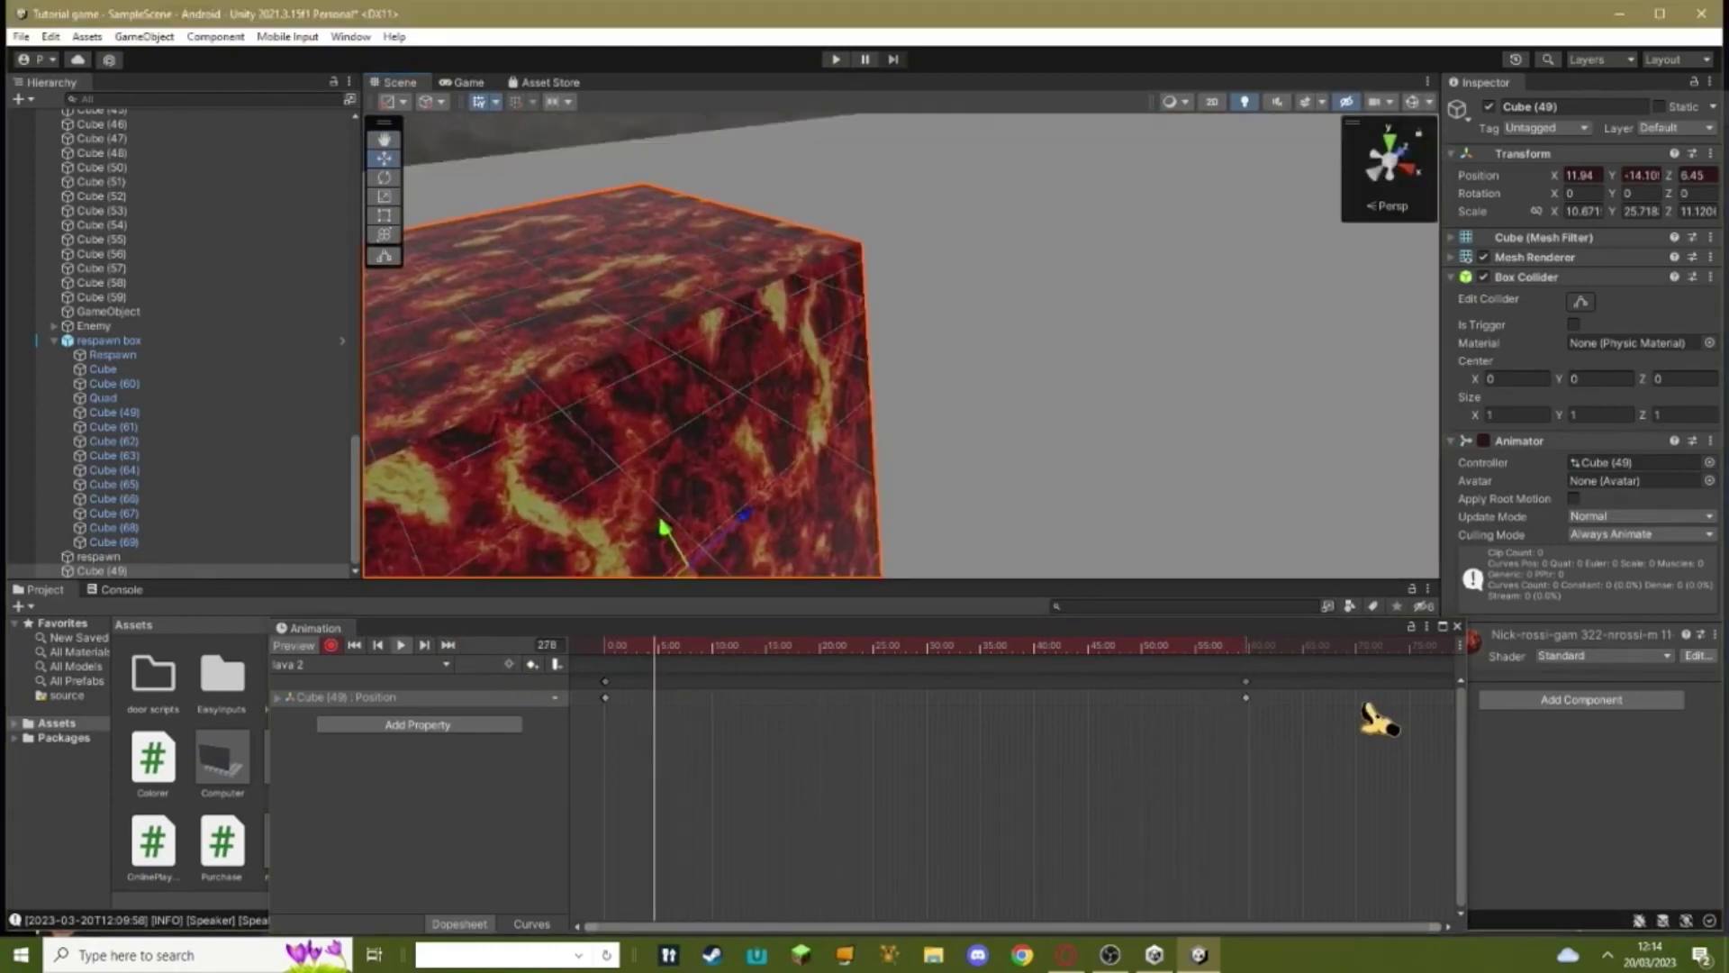
{"action": "left_click", "coordinate": [1247, 697]}
{"action": "left_click_drag", "start_coordinate": [1245, 697], "coordinate": [1011, 683]}
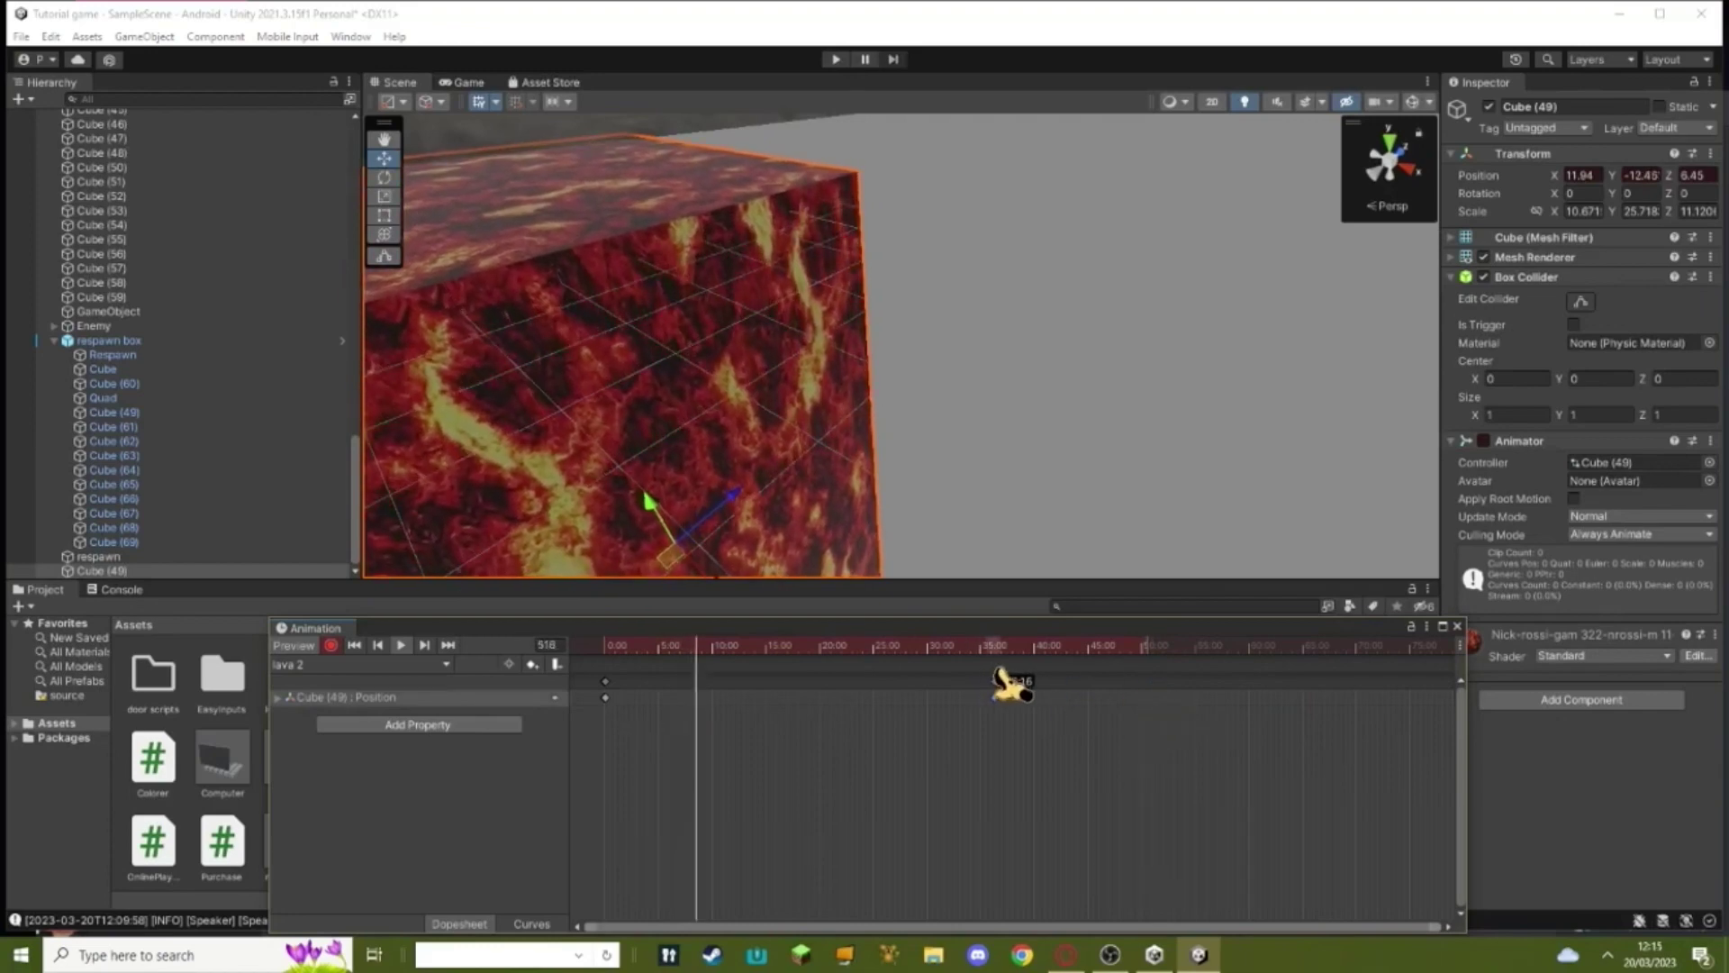
Close the Animation window and attach the Teleport script to the lava block
{"action": "right_click_drag", "start_coordinate": [1148, 563], "coordinate": [1310, 450]}
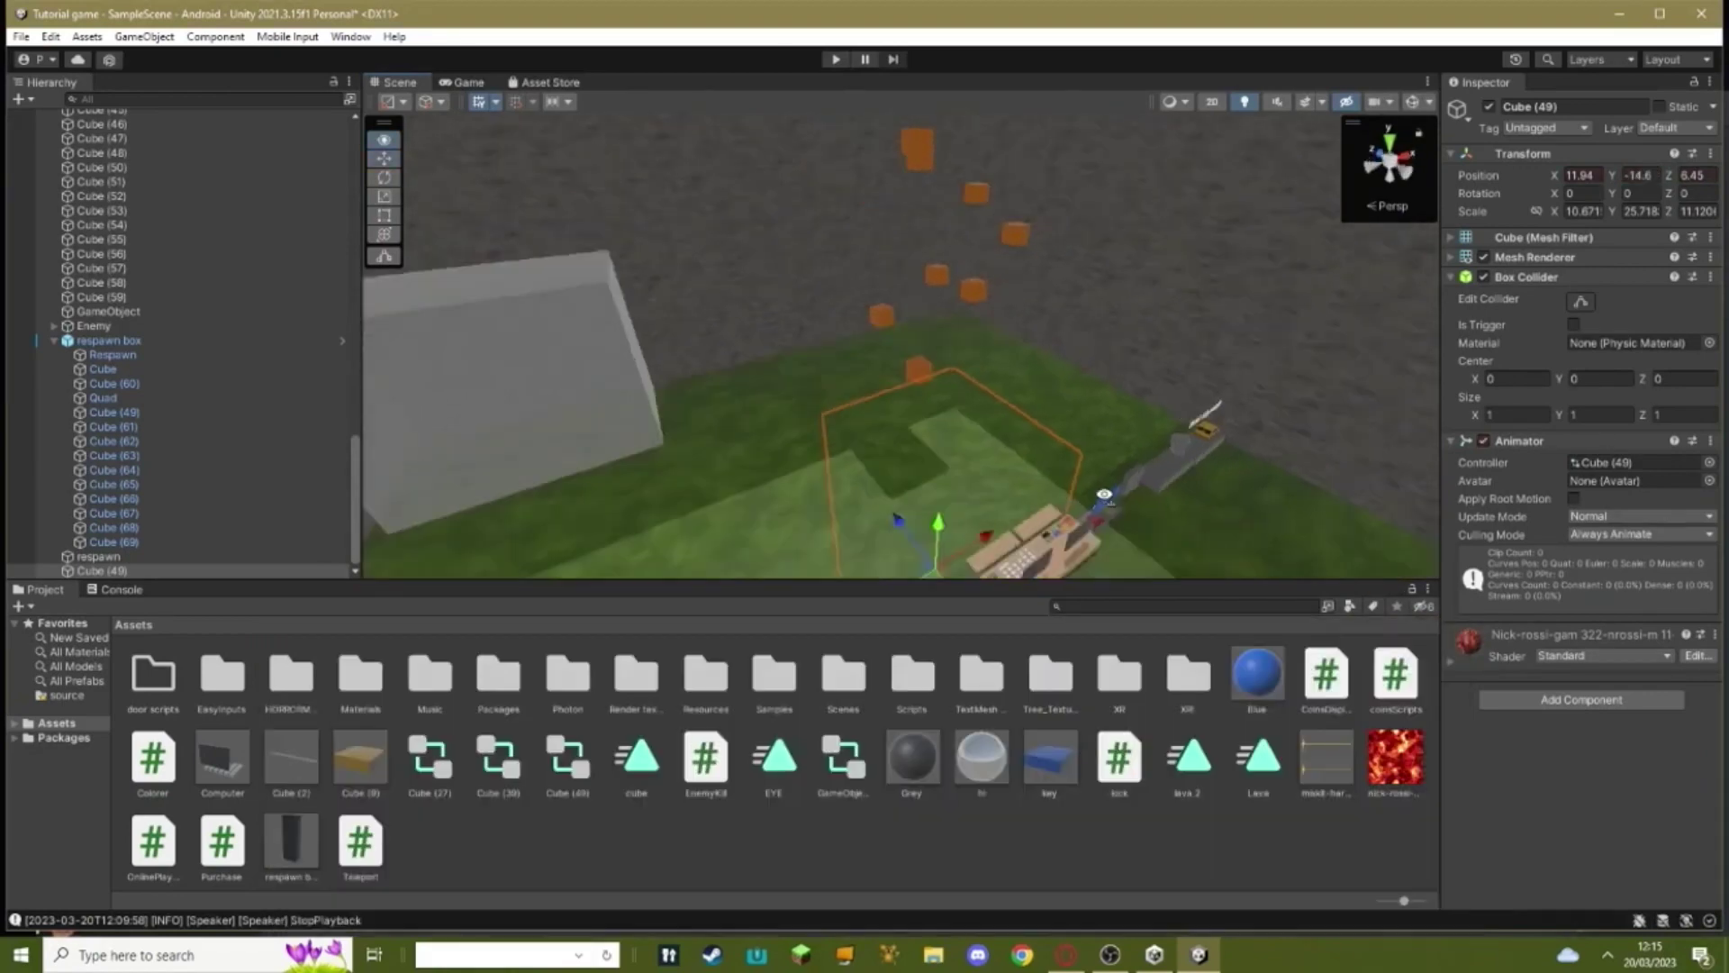
{"action": "right_click_drag", "start_coordinate": [1232, 504], "coordinate": [860, 558]}
{"action": "key", "text": "f"}
{"action": "right_click_drag", "start_coordinate": [1100, 437], "coordinate": [954, 509]}
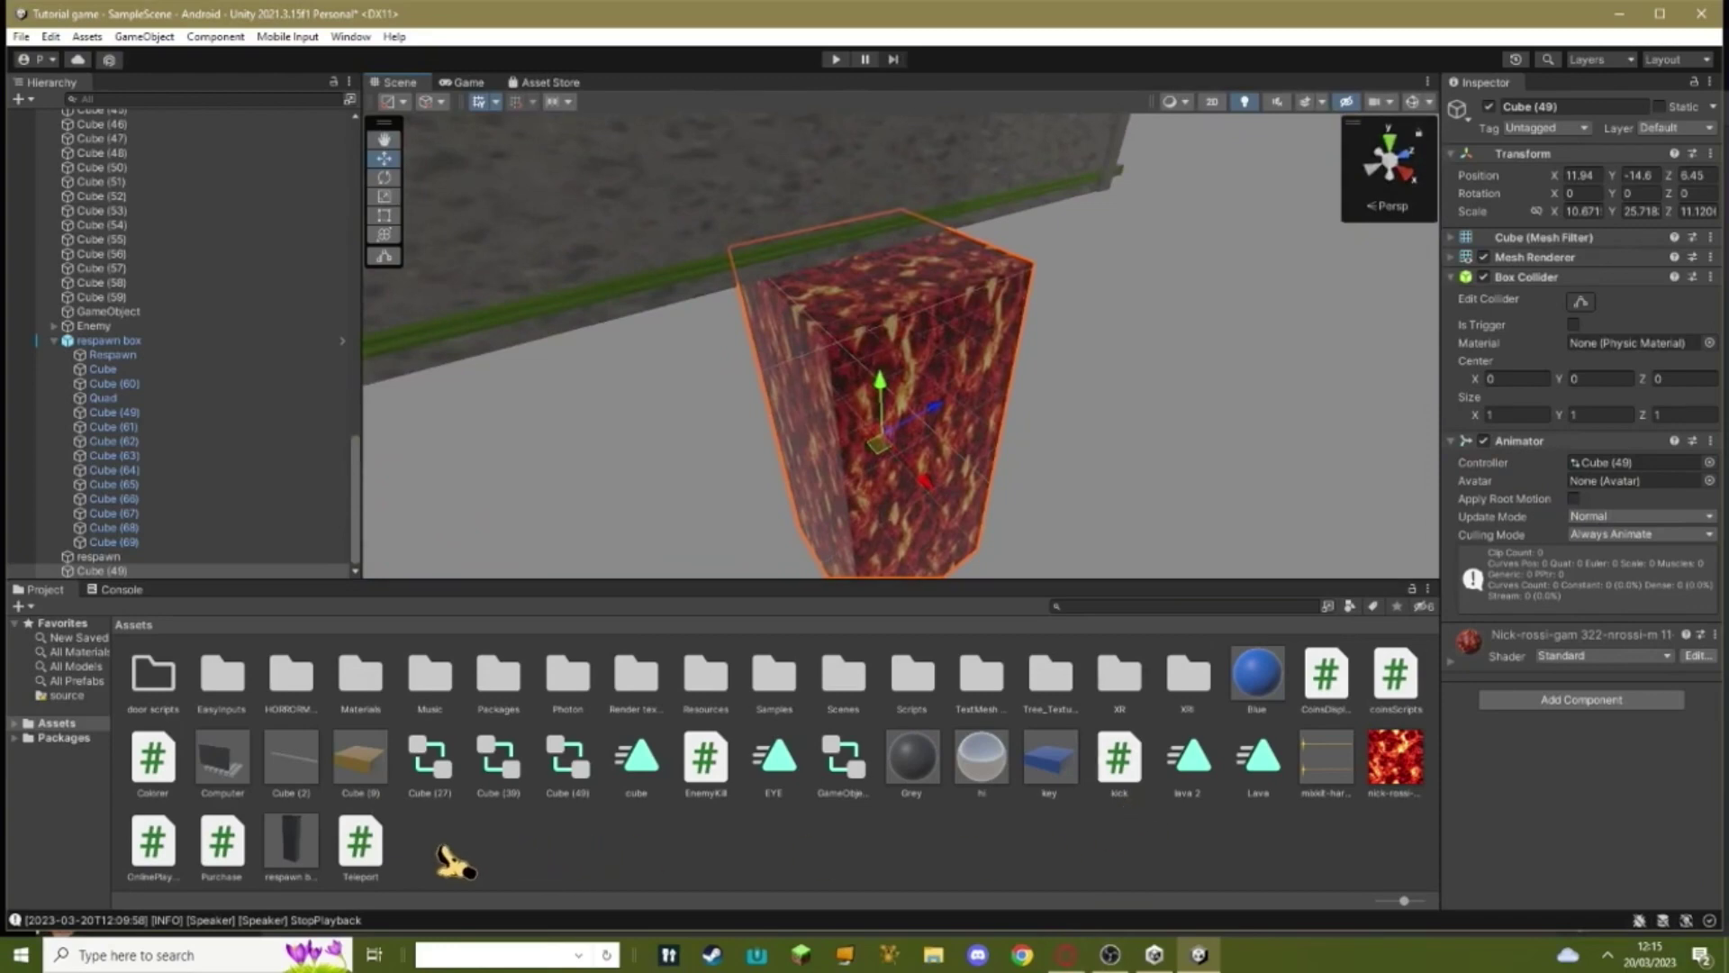
{"action": "left_click_drag", "start_coordinate": [1426, 765], "coordinate": [1568, 790]}
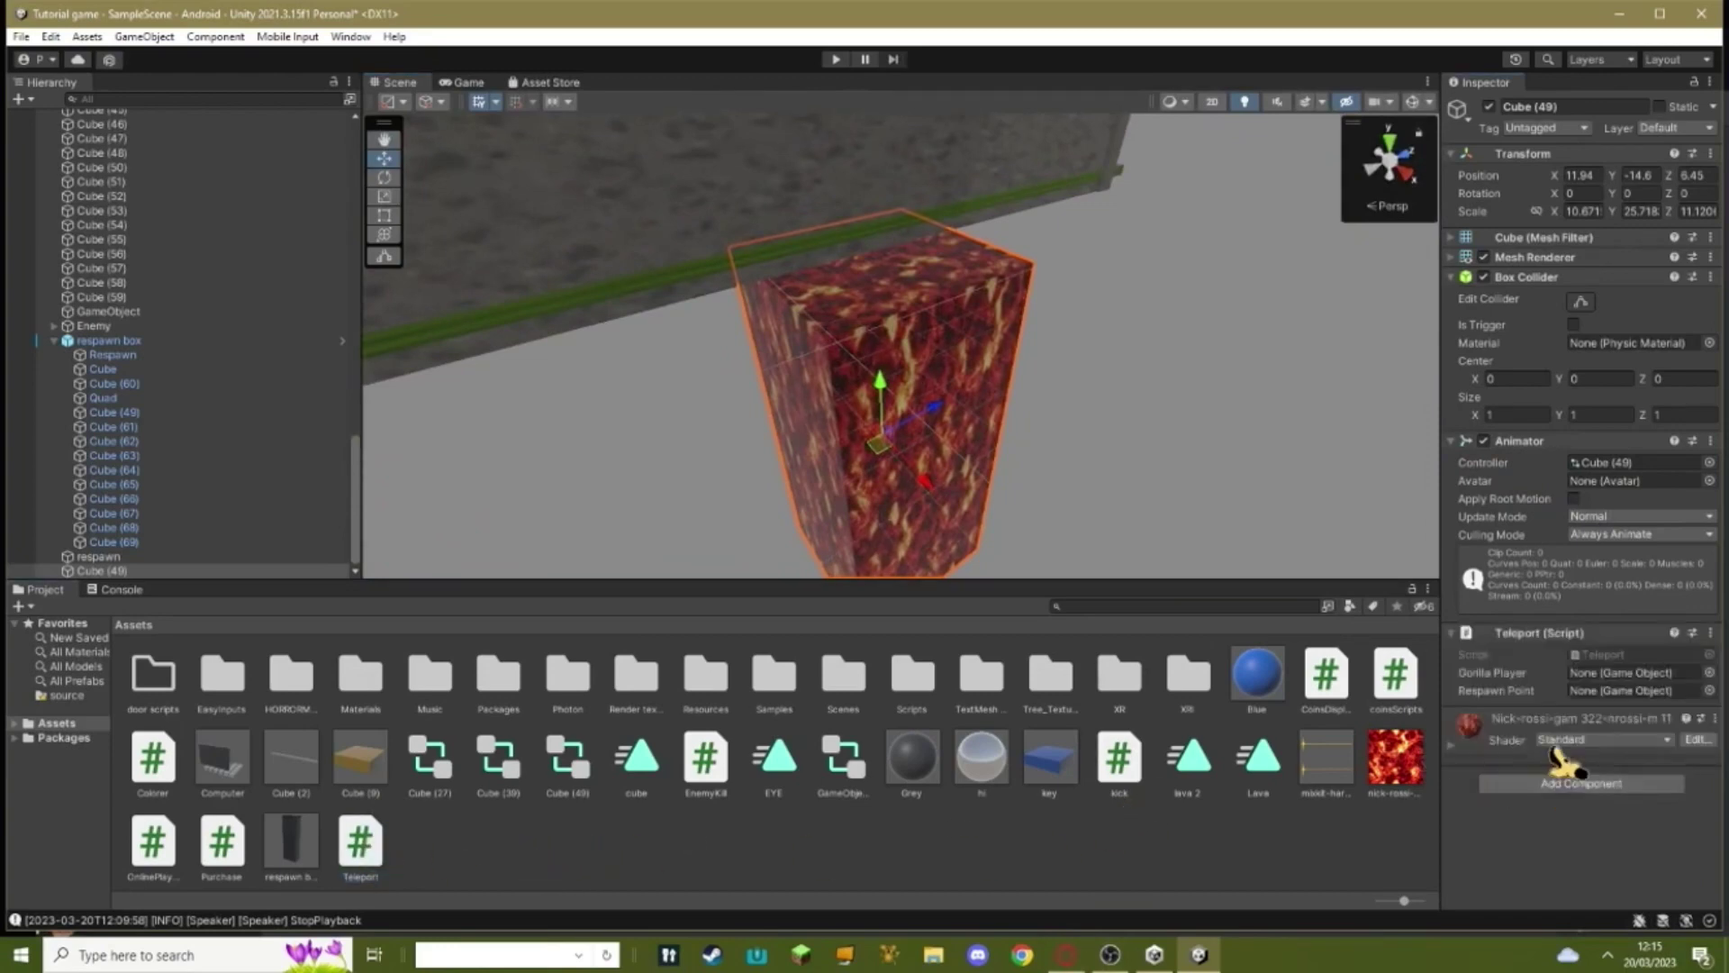
Assign GorillaPlayer as the Gorilla Player of the lava block's Teleport script
{"action": "left_click", "coordinate": [1708, 672]}
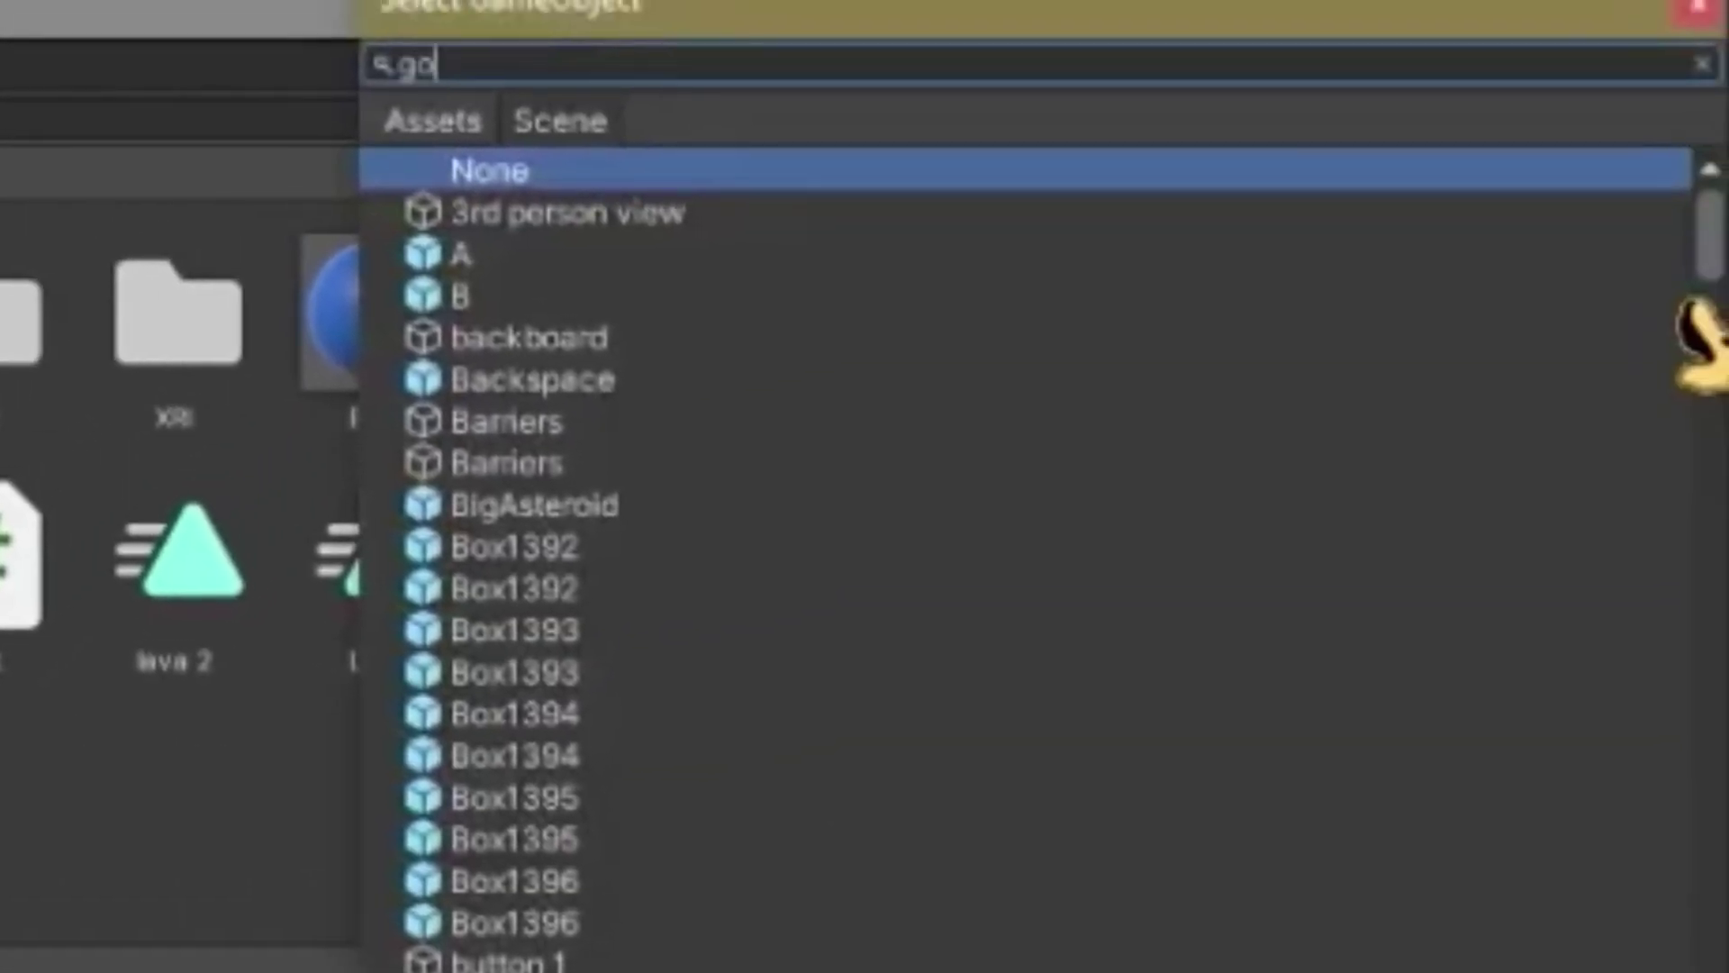
{"action": "type", "text": "gorilla"}
{"action": "double_click", "coordinate": [641, 250]}
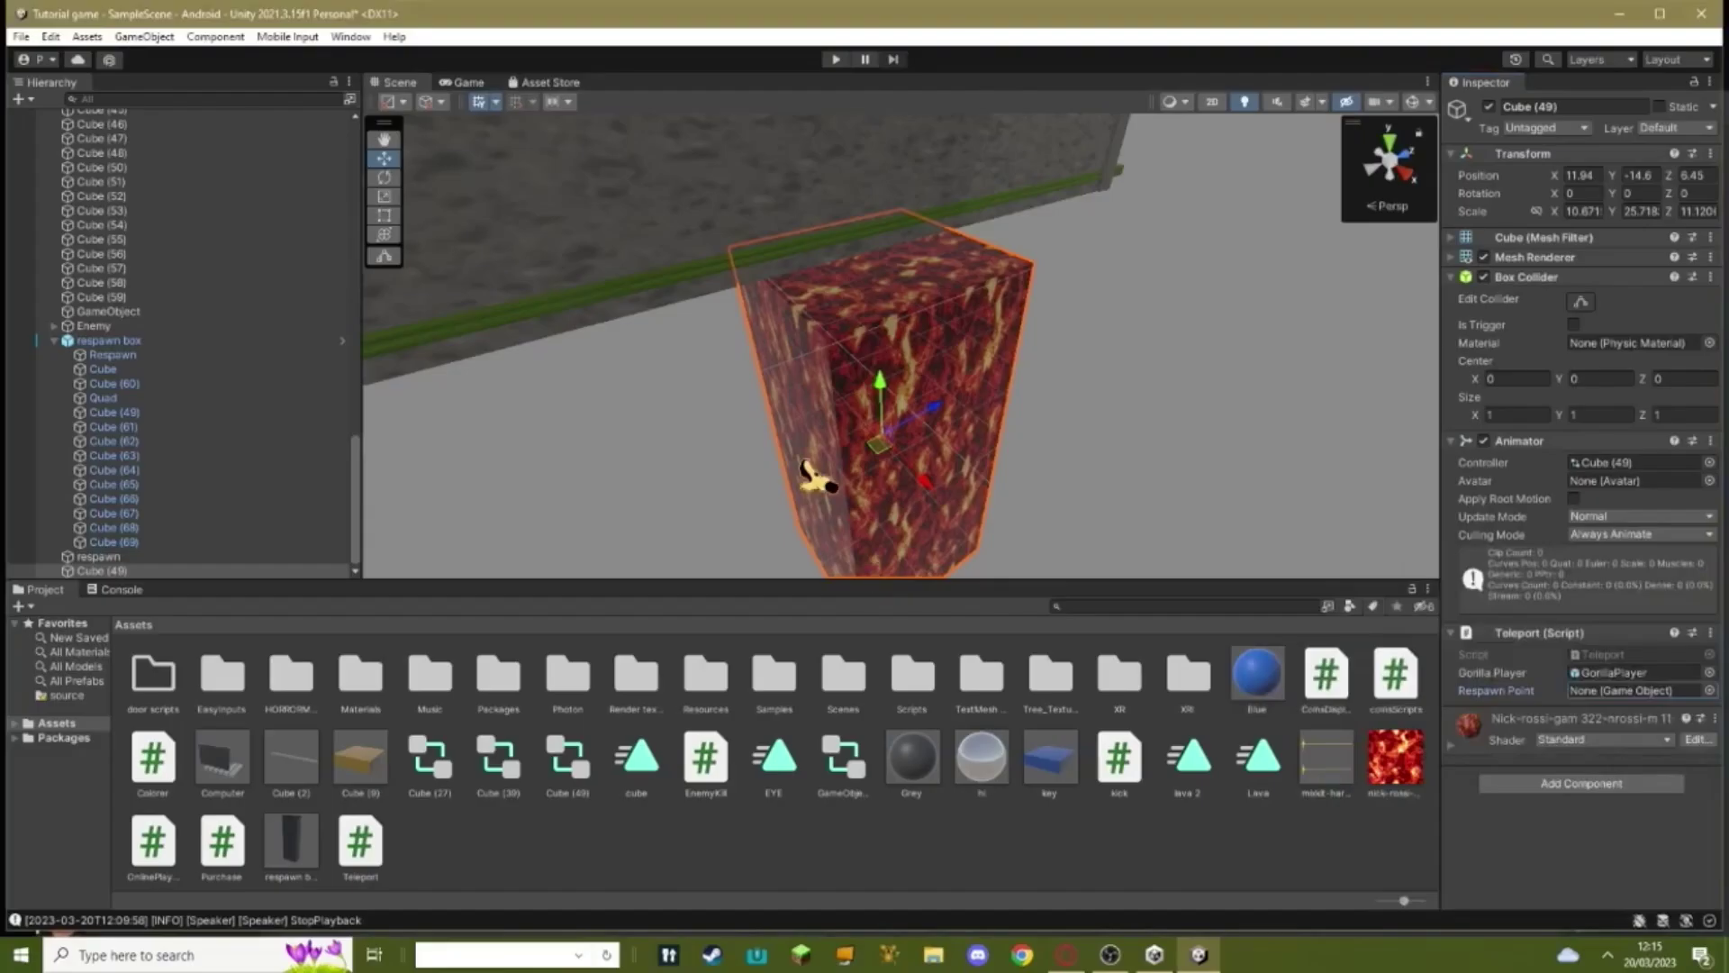
Create an empty object as the respawn point near the orange cubes and raise it to Y about 6.84
{"action": "right_click_drag", "start_coordinate": [802, 464], "coordinate": [1093, 441]}
{"action": "scroll", "coordinate": [1108, 457], "scroll_direction": "up", "scroll_amount": 5}
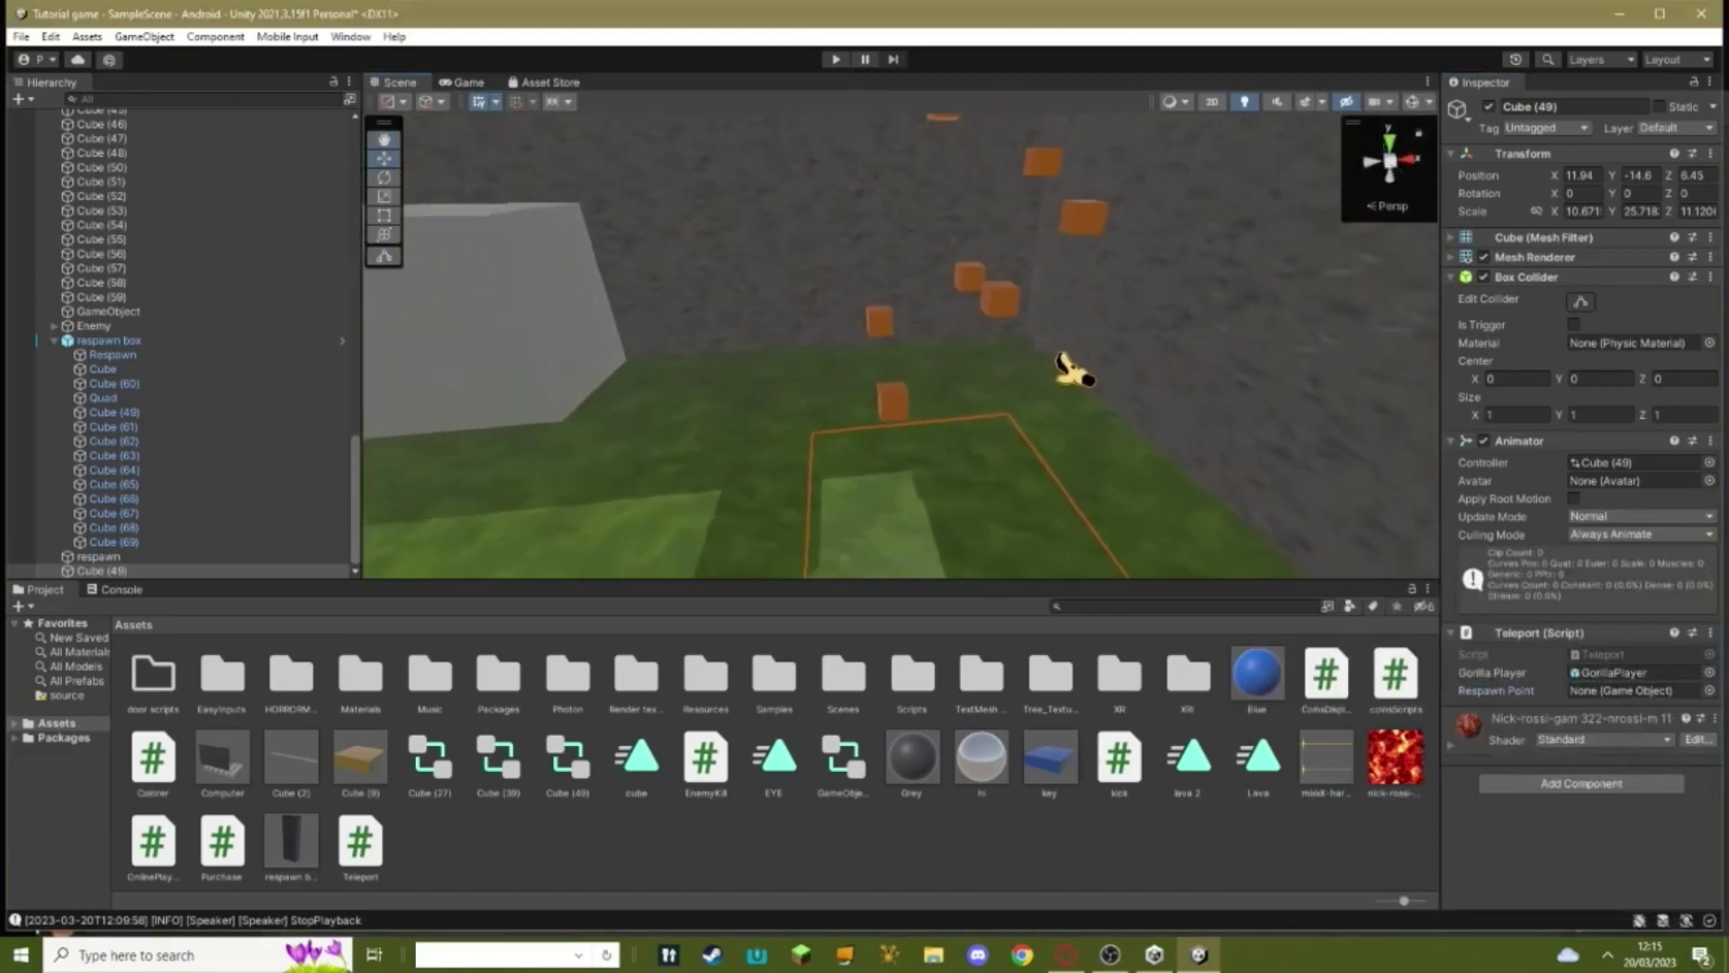
{"action": "left_click", "coordinate": [20, 99]}
{"action": "left_click", "coordinate": [101, 121]}
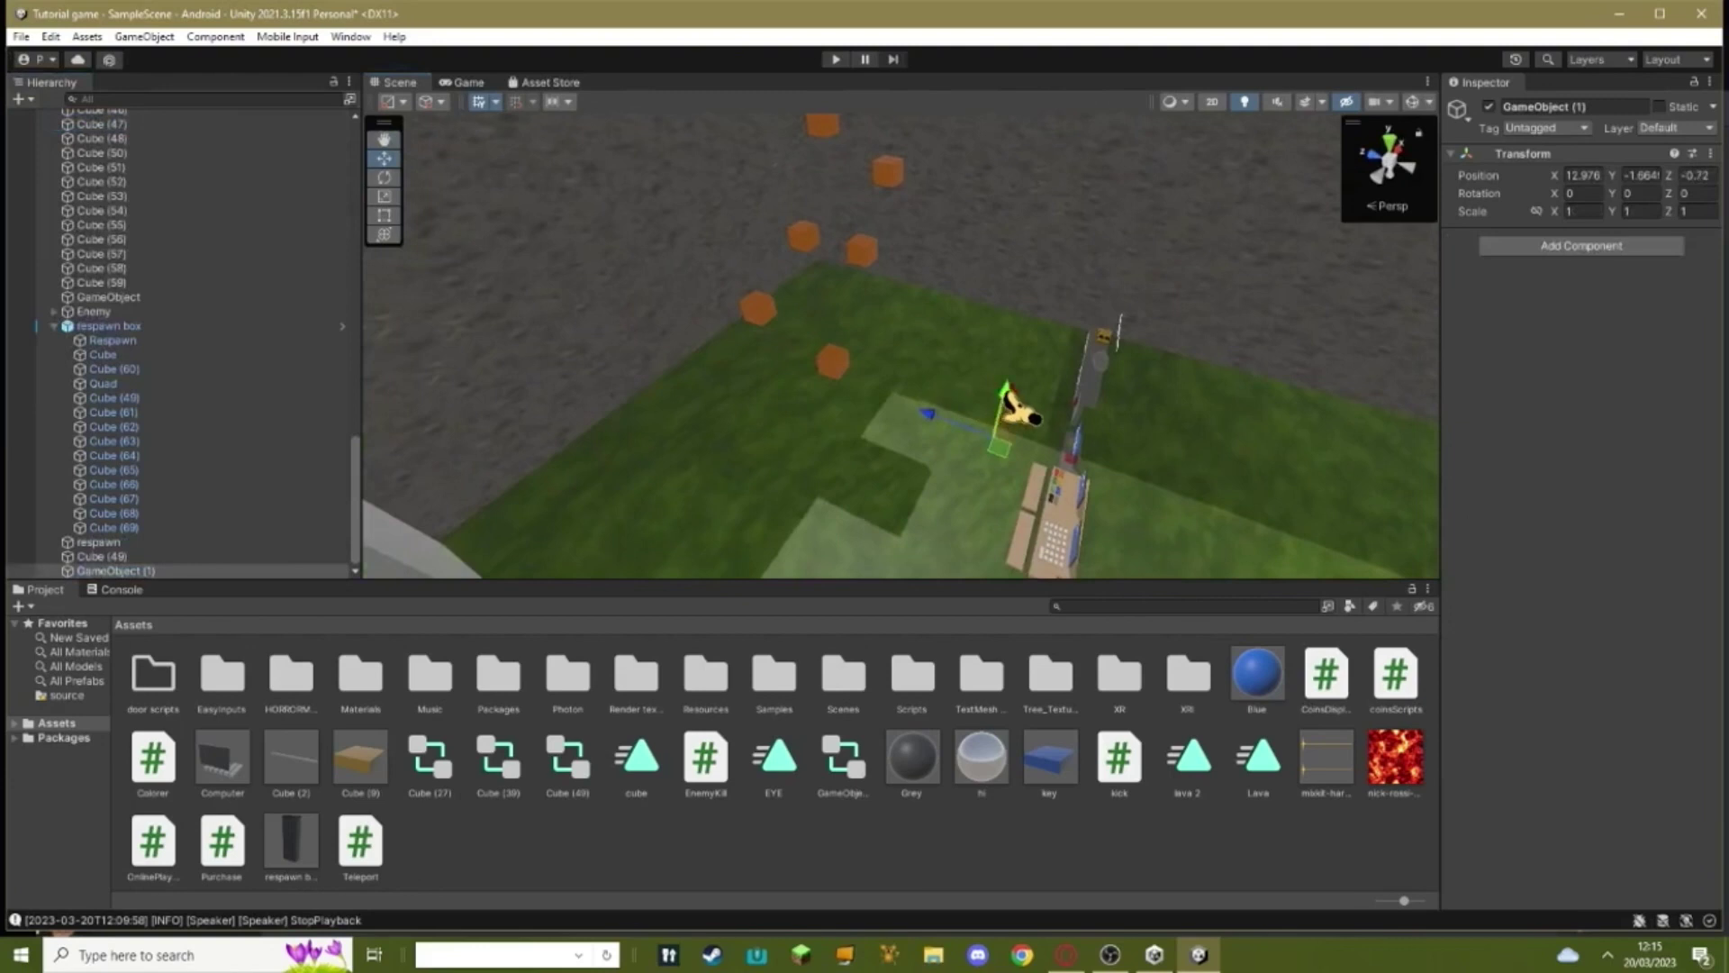
{"action": "left_click_drag", "start_coordinate": [1005, 391], "coordinate": [1003, 236]}
{"action": "key", "text": "f"}
{"action": "right_click_drag", "start_coordinate": [991, 364], "coordinate": [792, 332]}
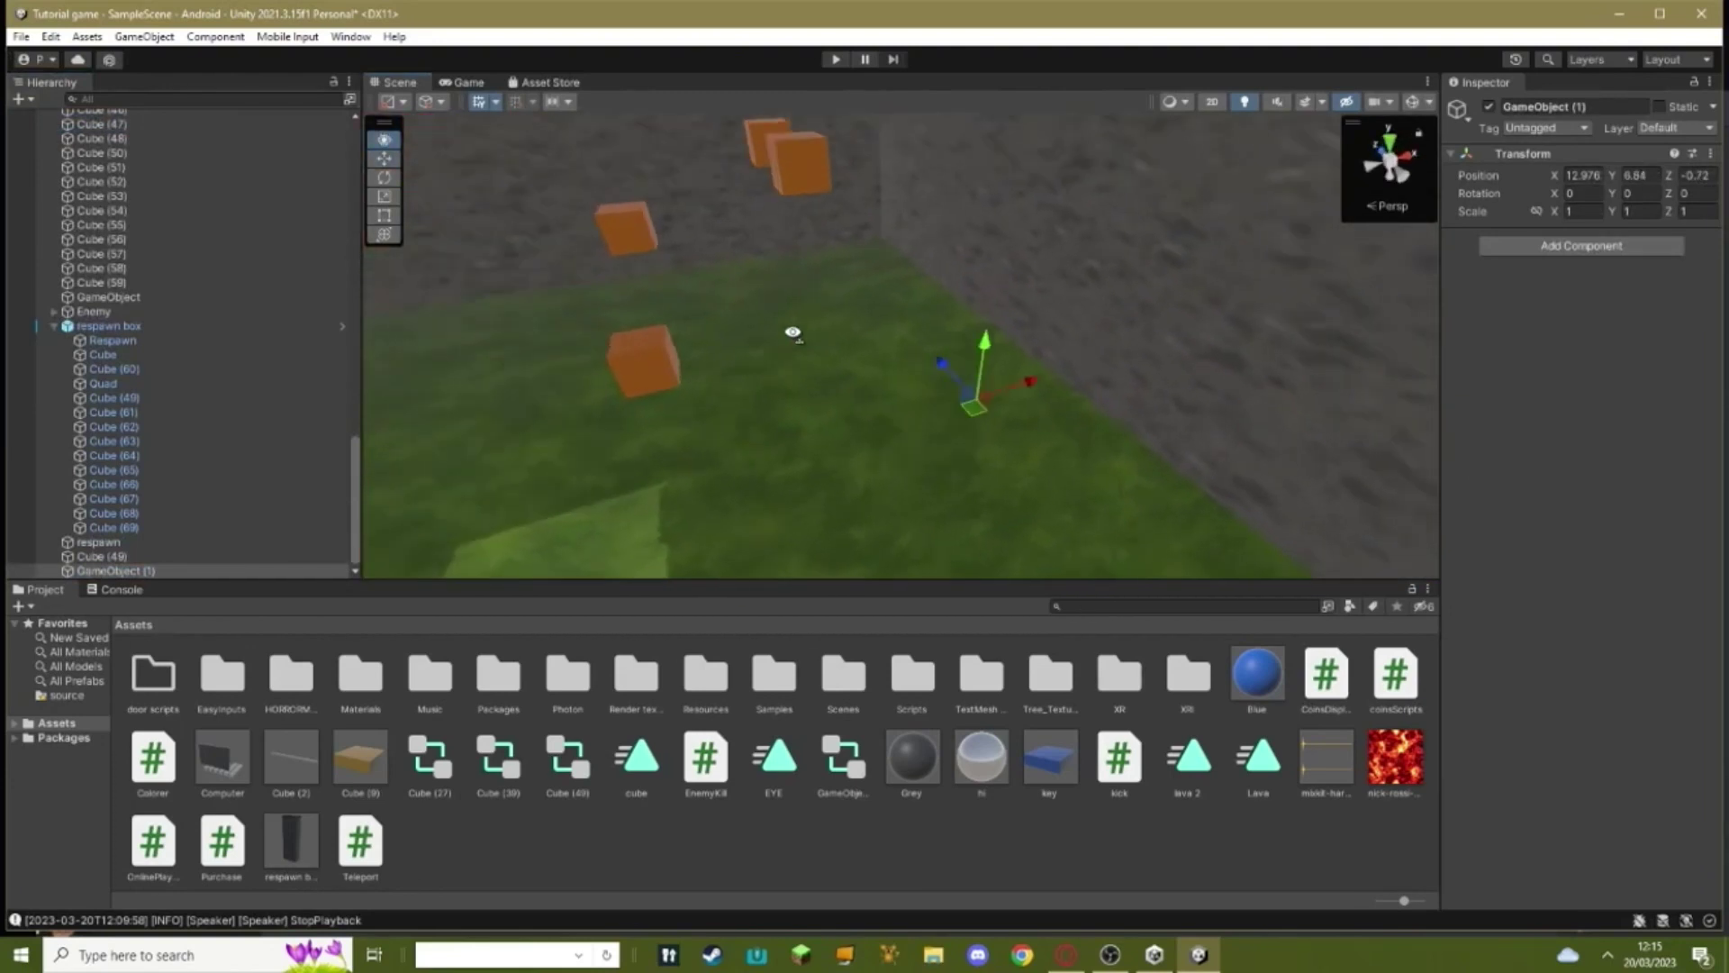
Rename the animated lava block "lava" and assign GameObject (1) as the Respawn Point of its Teleport script
{"action": "double_click", "coordinate": [135, 556]}
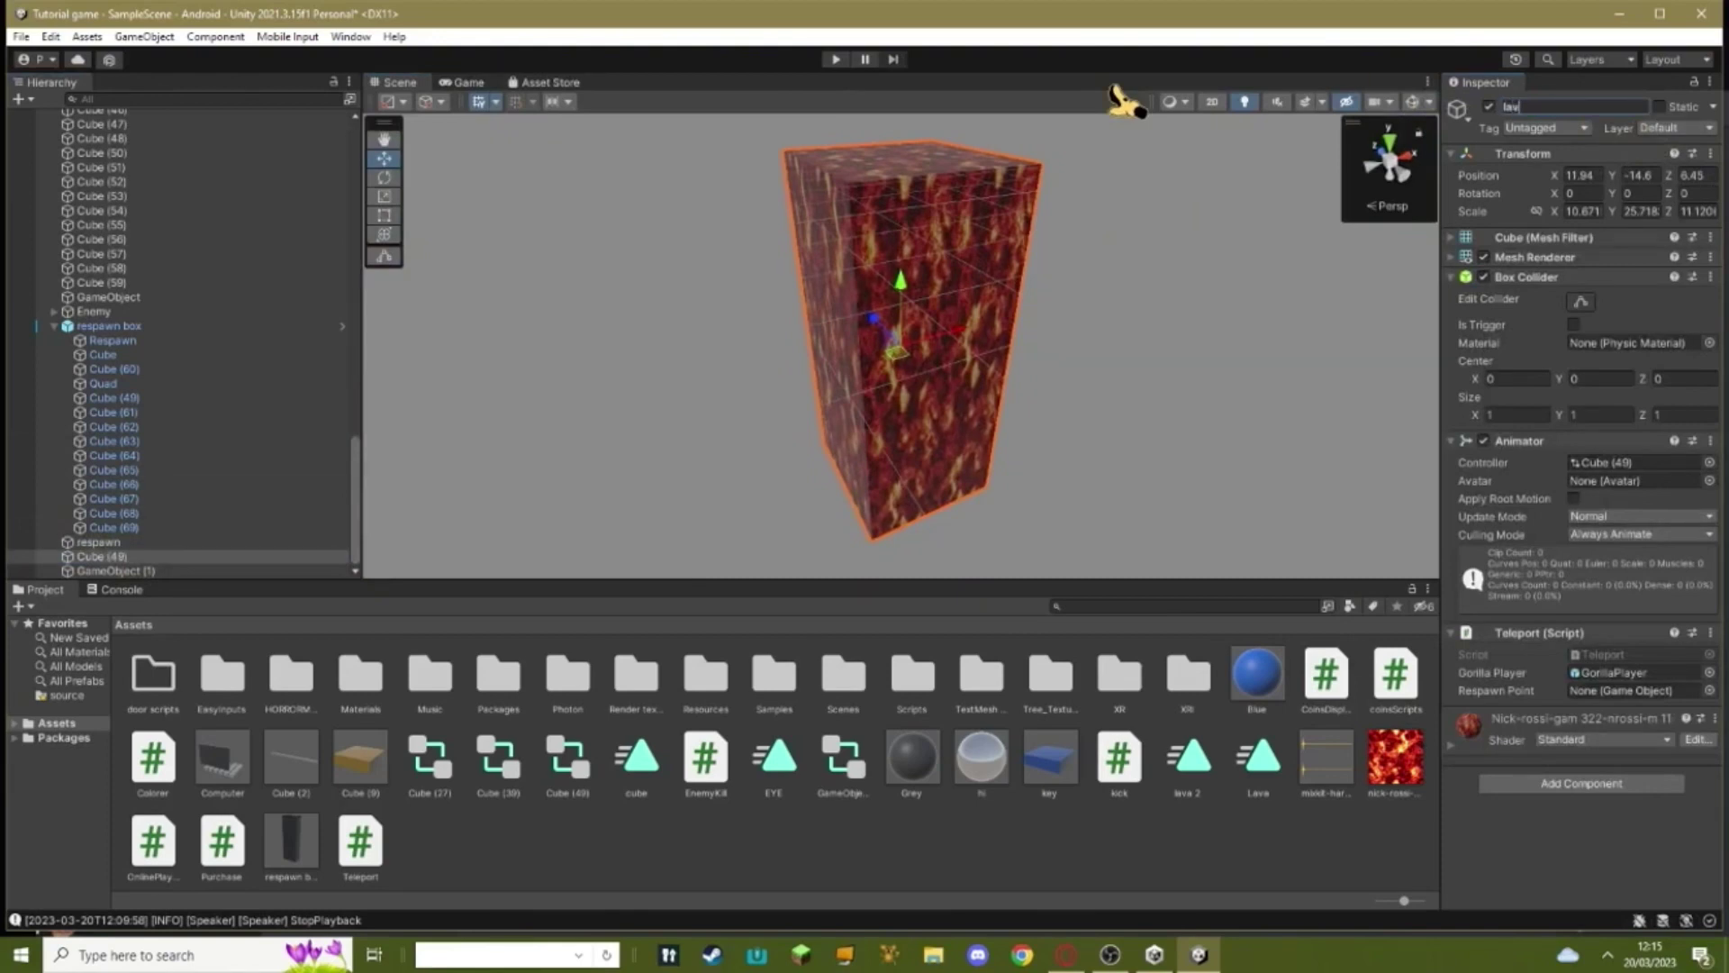
{"action": "type", "text": "lava"}
{"action": "key", "text": "Return"}
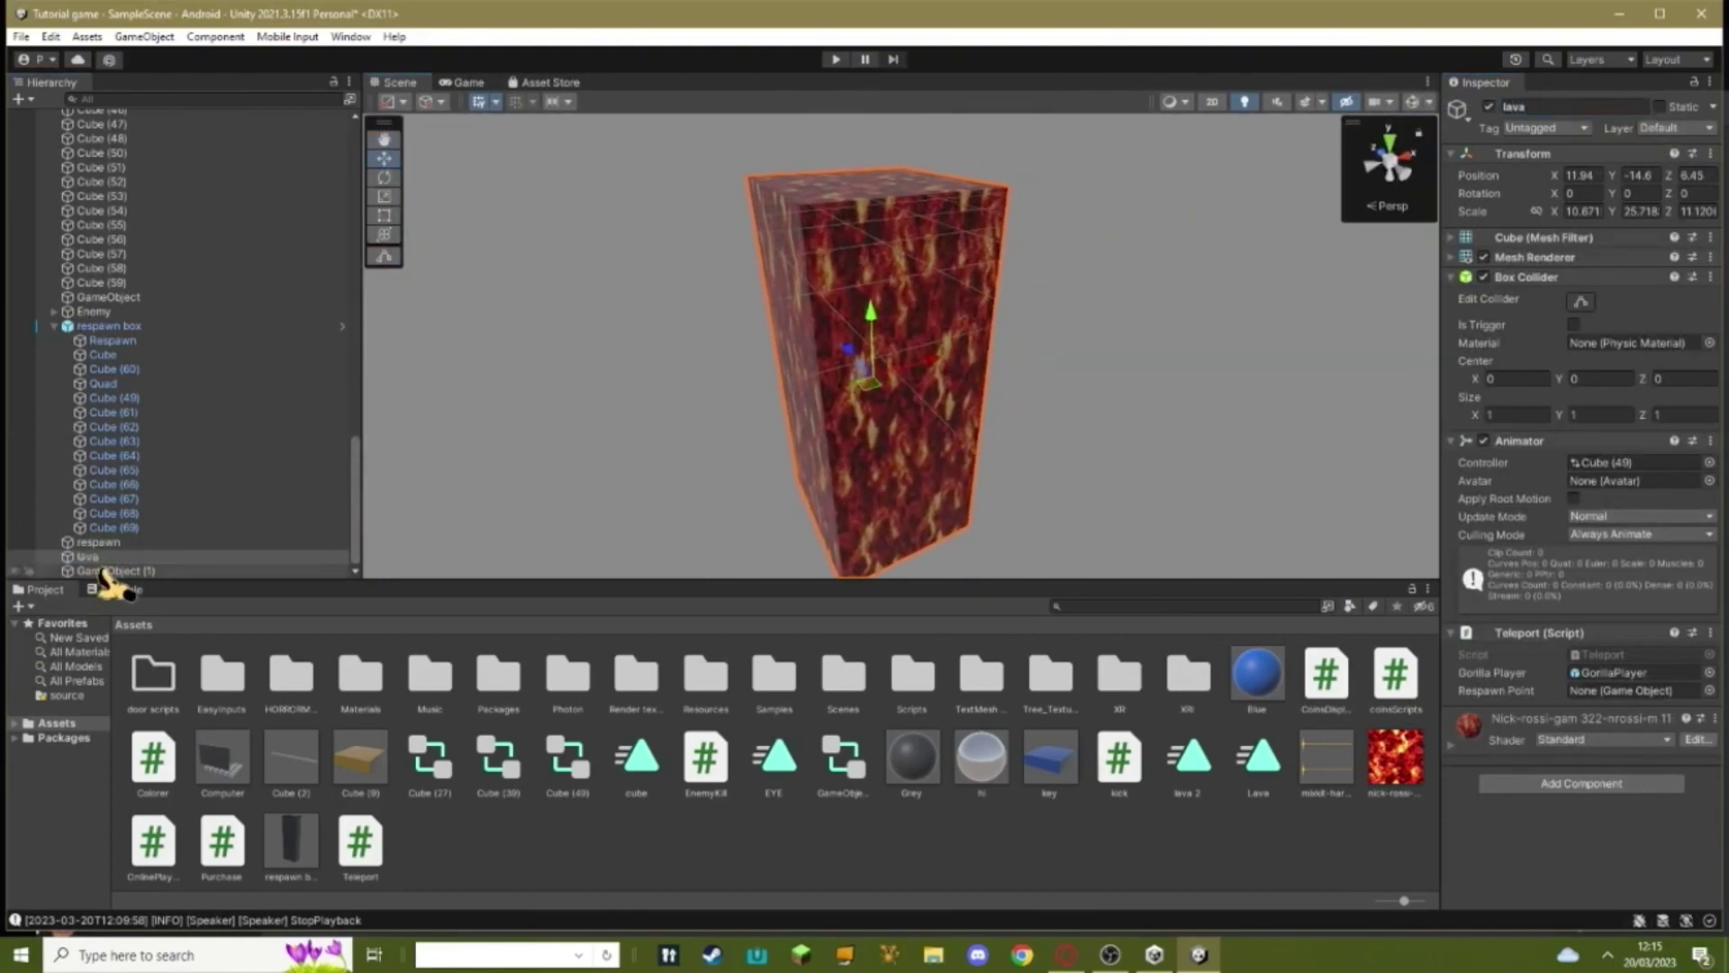
{"action": "left_click_drag", "start_coordinate": [1640, 692], "coordinate": [1641, 691]}
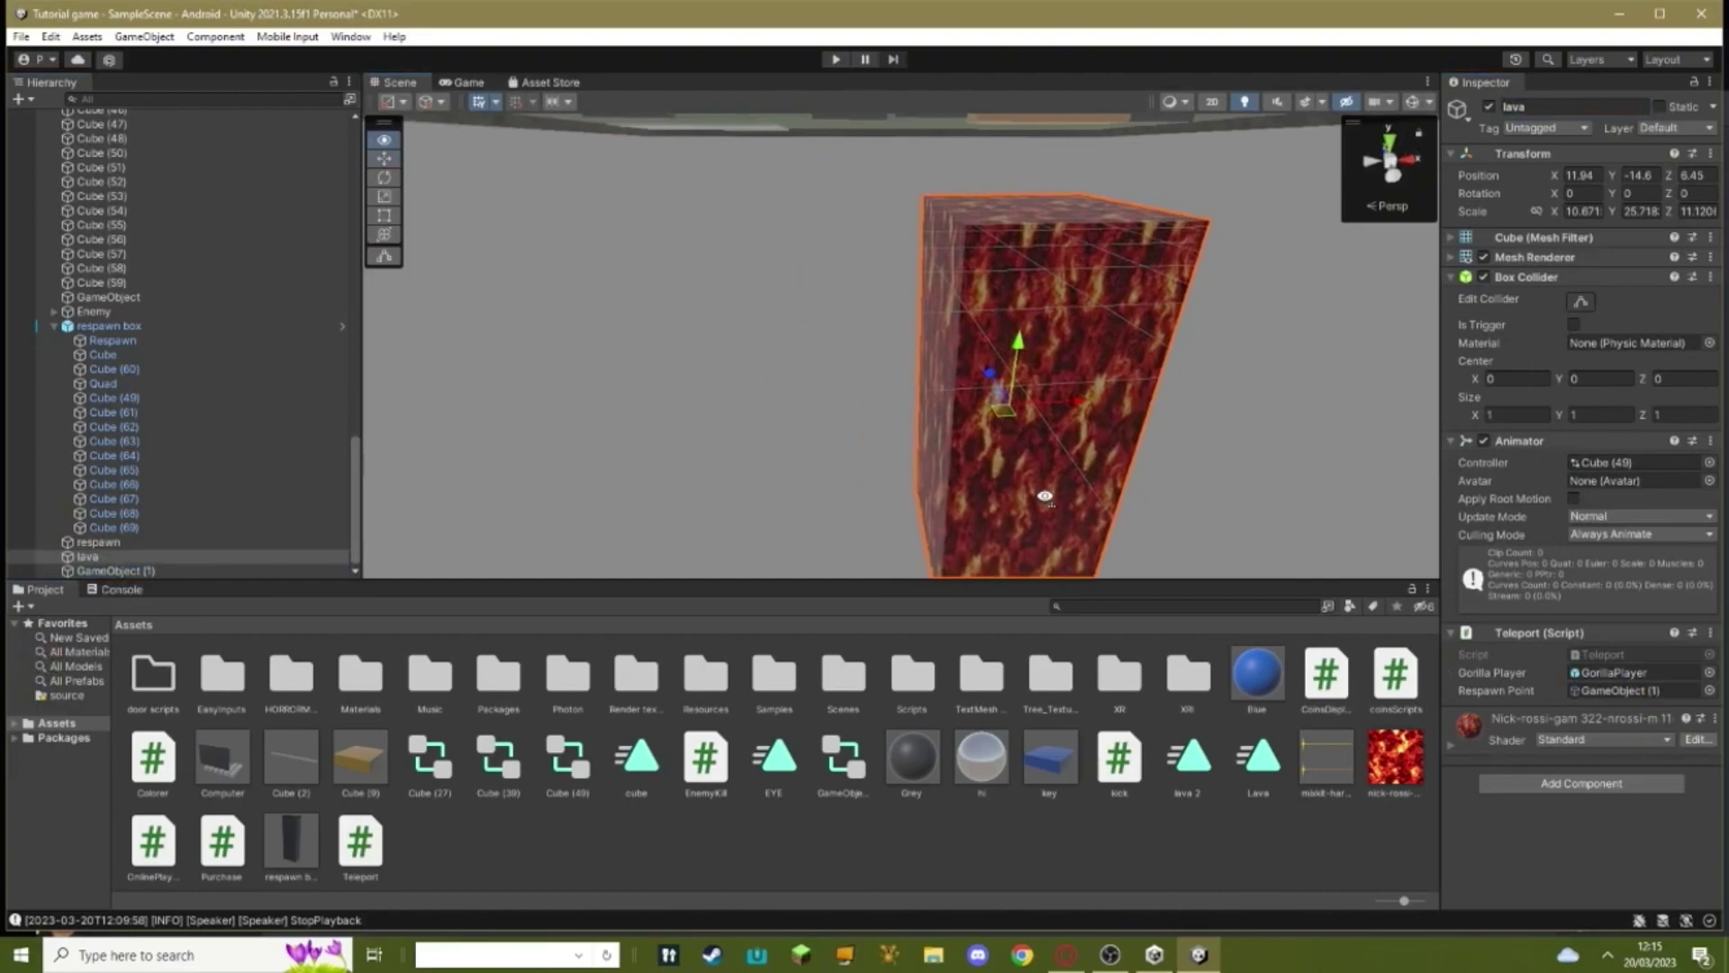
Duplicate the lava block, flatten the copy to almost zero height and raise it above the grass to Y about 2.62
{"action": "right_click_drag", "start_coordinate": [898, 365], "coordinate": [892, 404]}
{"action": "key", "text": "ctrl+d"}
{"action": "left_click_drag", "start_coordinate": [838, 433], "coordinate": [838, 401]}
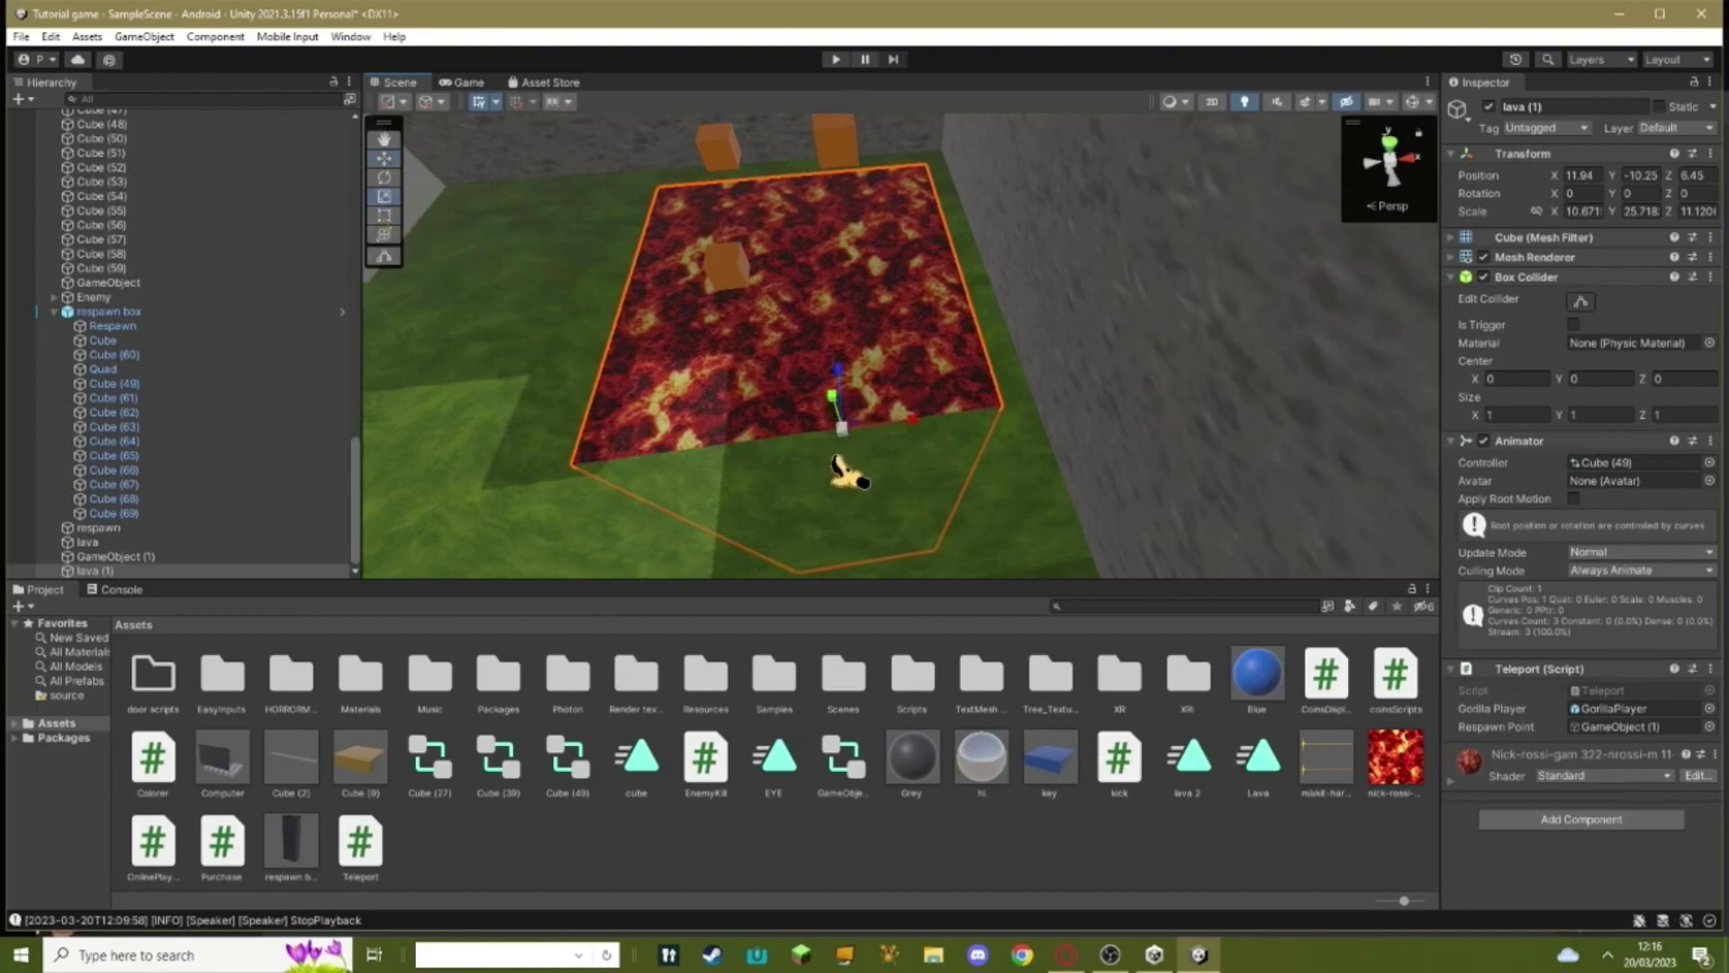
{"action": "left_click_drag", "start_coordinate": [847, 472], "coordinate": [846, 419]}
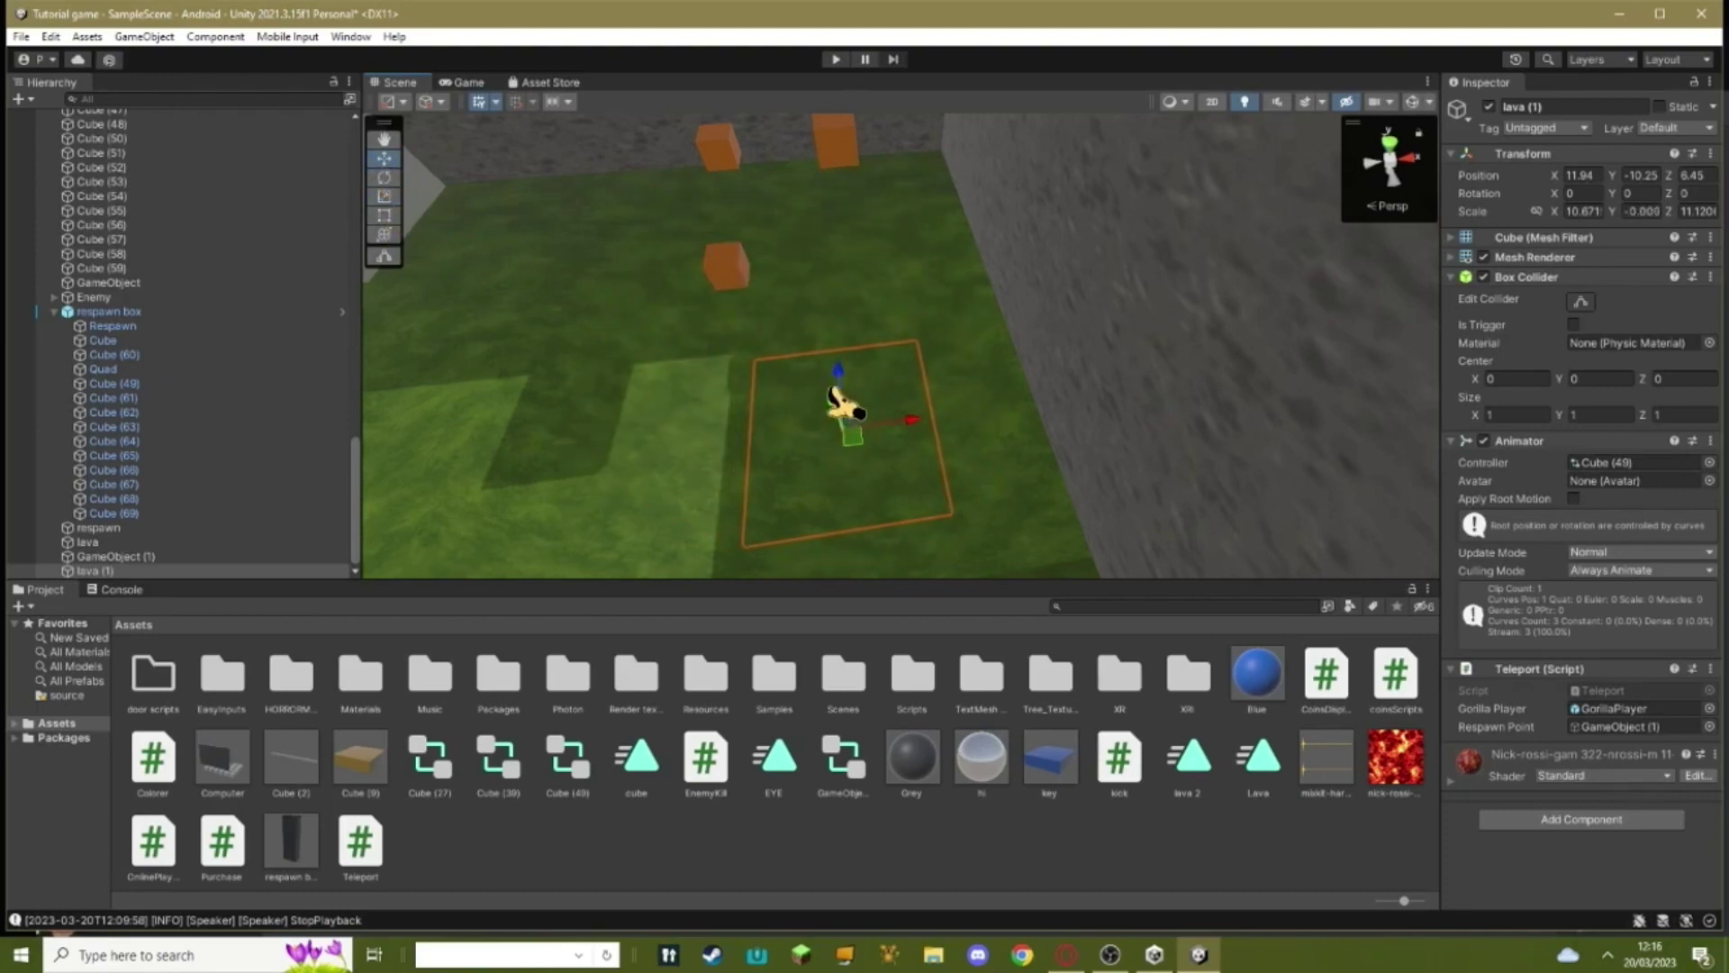
{"action": "left_click_drag", "start_coordinate": [831, 404], "coordinate": [765, 232]}
Widen the flat lava copy to a scale of about 12.25 in X and 13.78 in Z, and shift it to X about 12.18
{"action": "key", "text": "a"}
{"action": "right_click_drag", "start_coordinate": [815, 304], "coordinate": [1278, 293]}
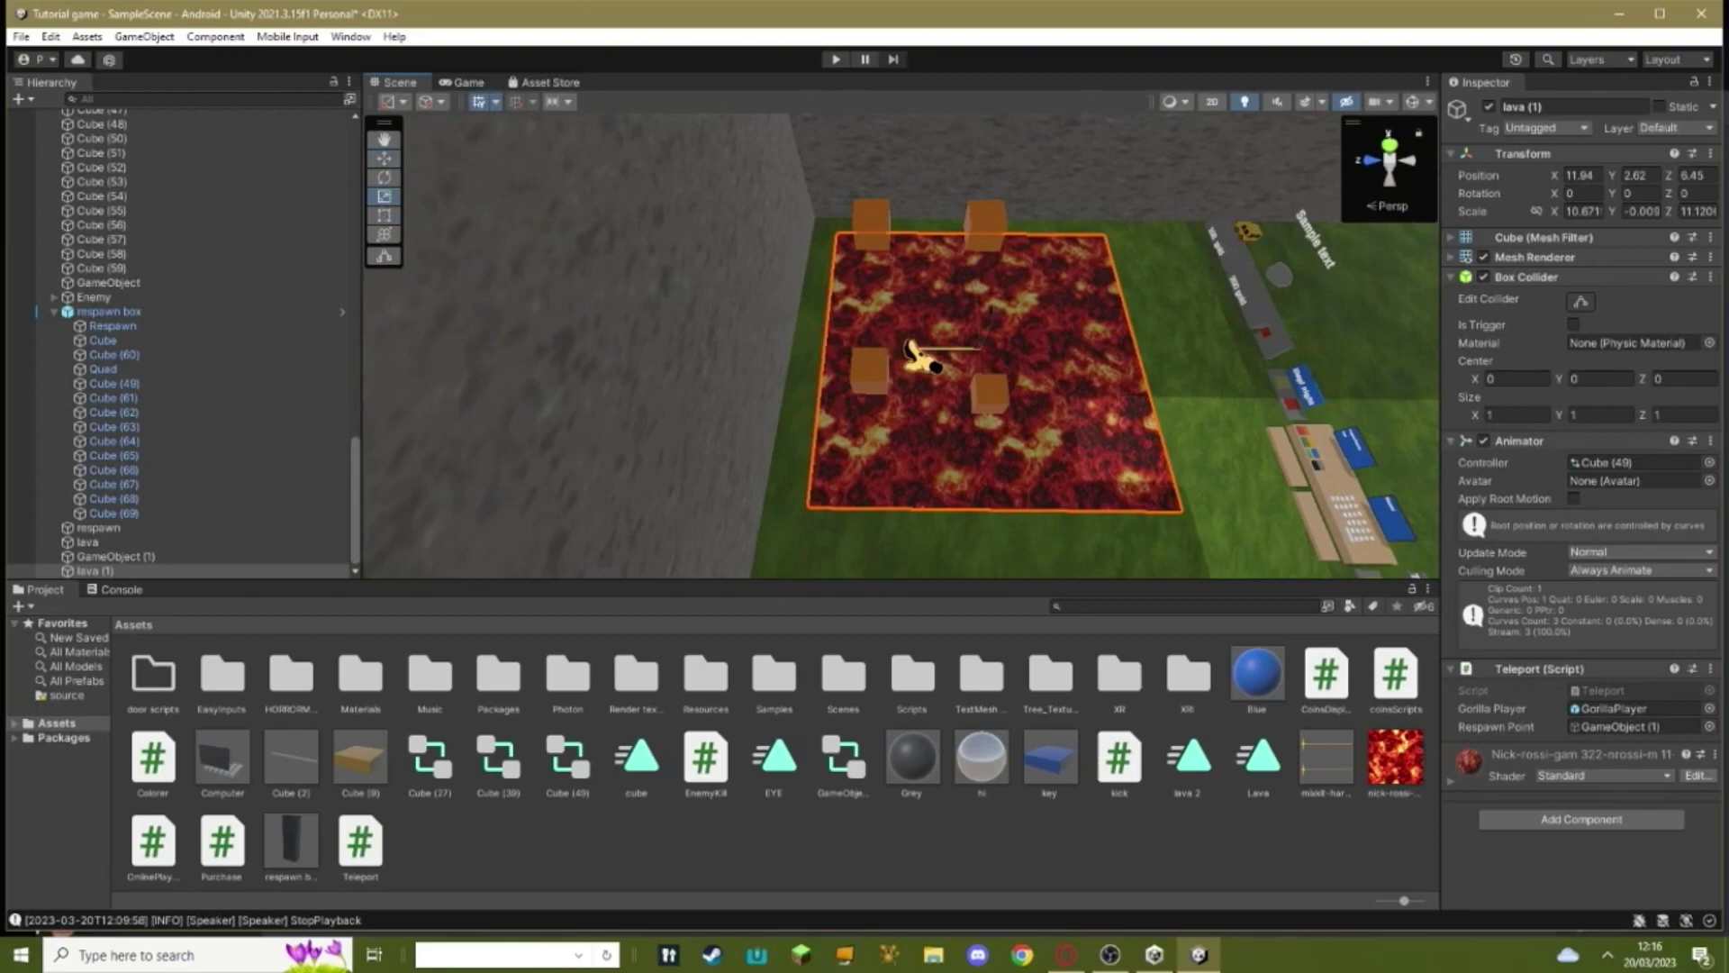
{"action": "left_click_drag", "start_coordinate": [907, 345], "coordinate": [888, 345]}
{"action": "left_click_drag", "start_coordinate": [978, 287], "coordinate": [974, 278]}
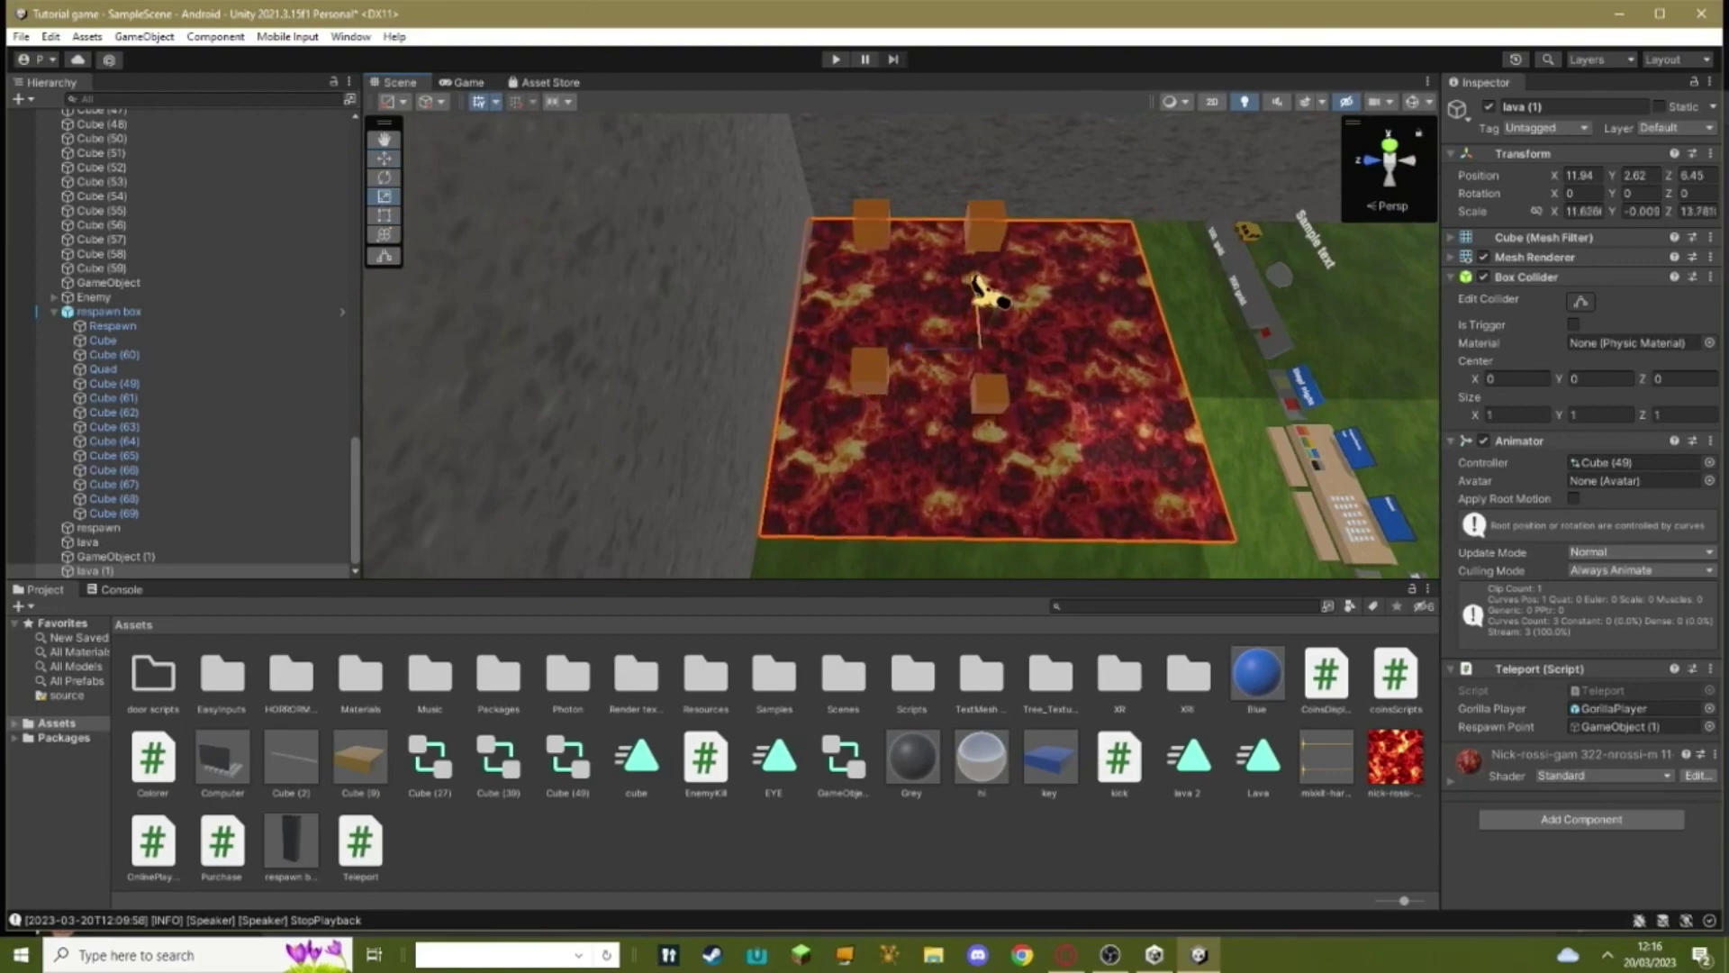
{"action": "left_click", "coordinate": [384, 158]}
{"action": "right_click_drag", "start_coordinate": [887, 261], "coordinate": [569, 286]}
{"action": "left_click_drag", "start_coordinate": [927, 314], "coordinate": [938, 309]}
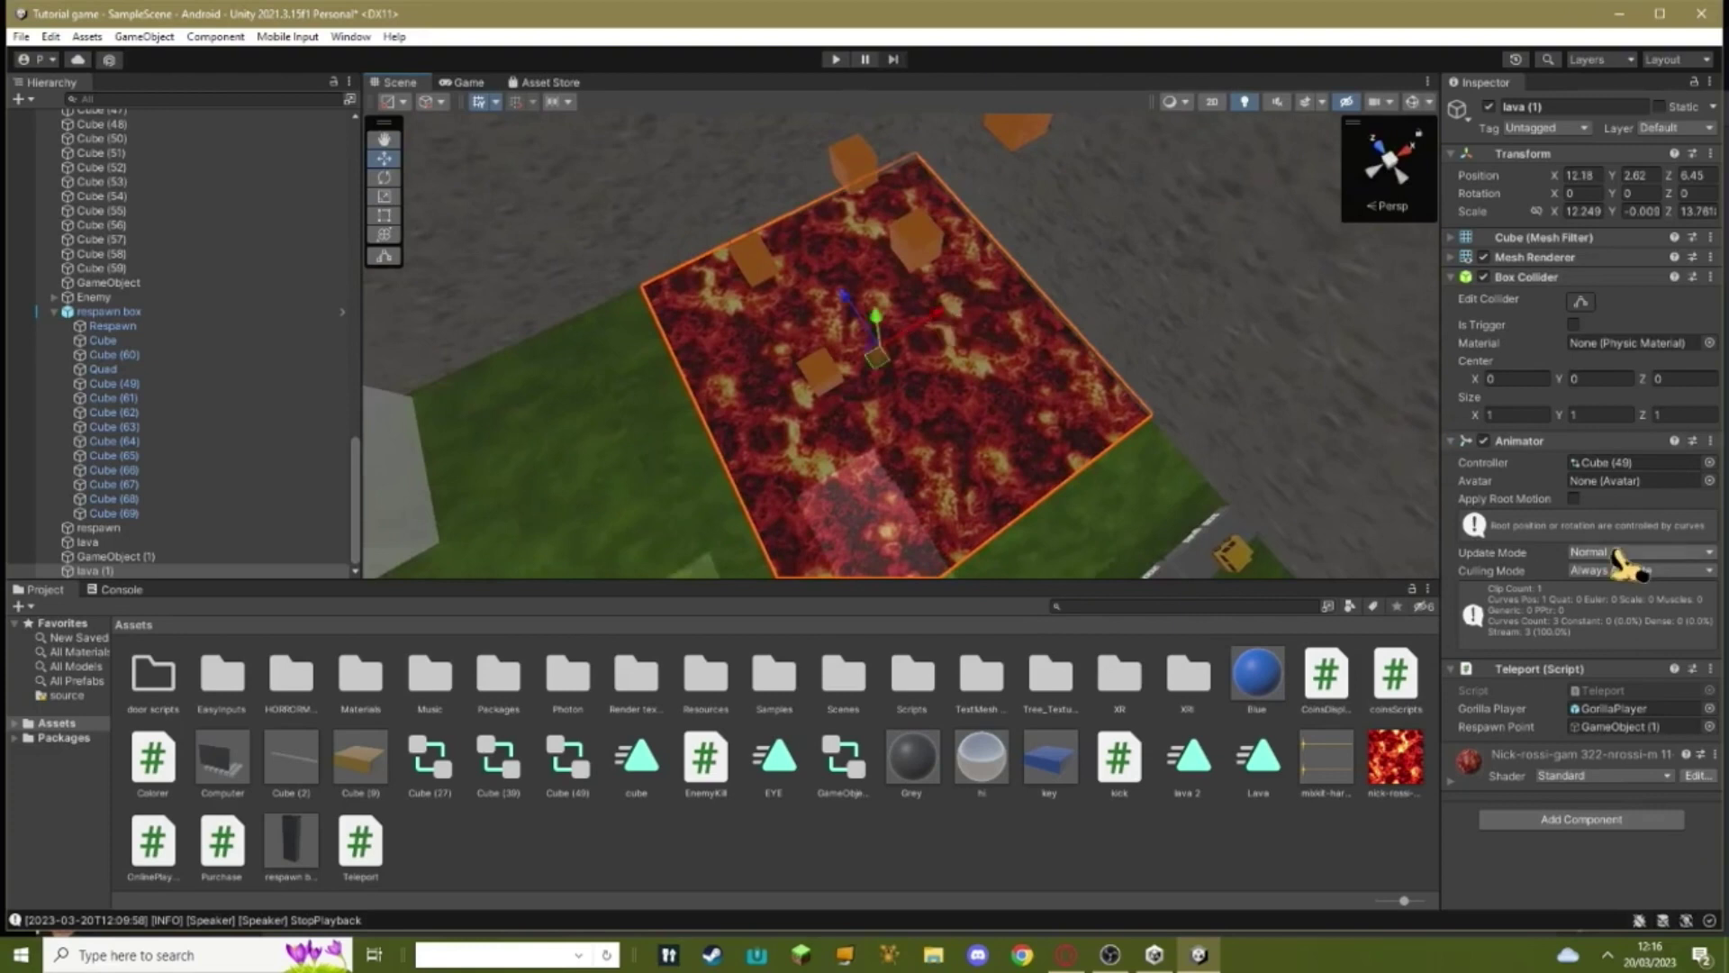
Remove the Animator and Teleport script components from the flat lava copy
{"action": "right_click", "coordinate": [1565, 442]}
{"action": "left_click", "coordinate": [1577, 480]}
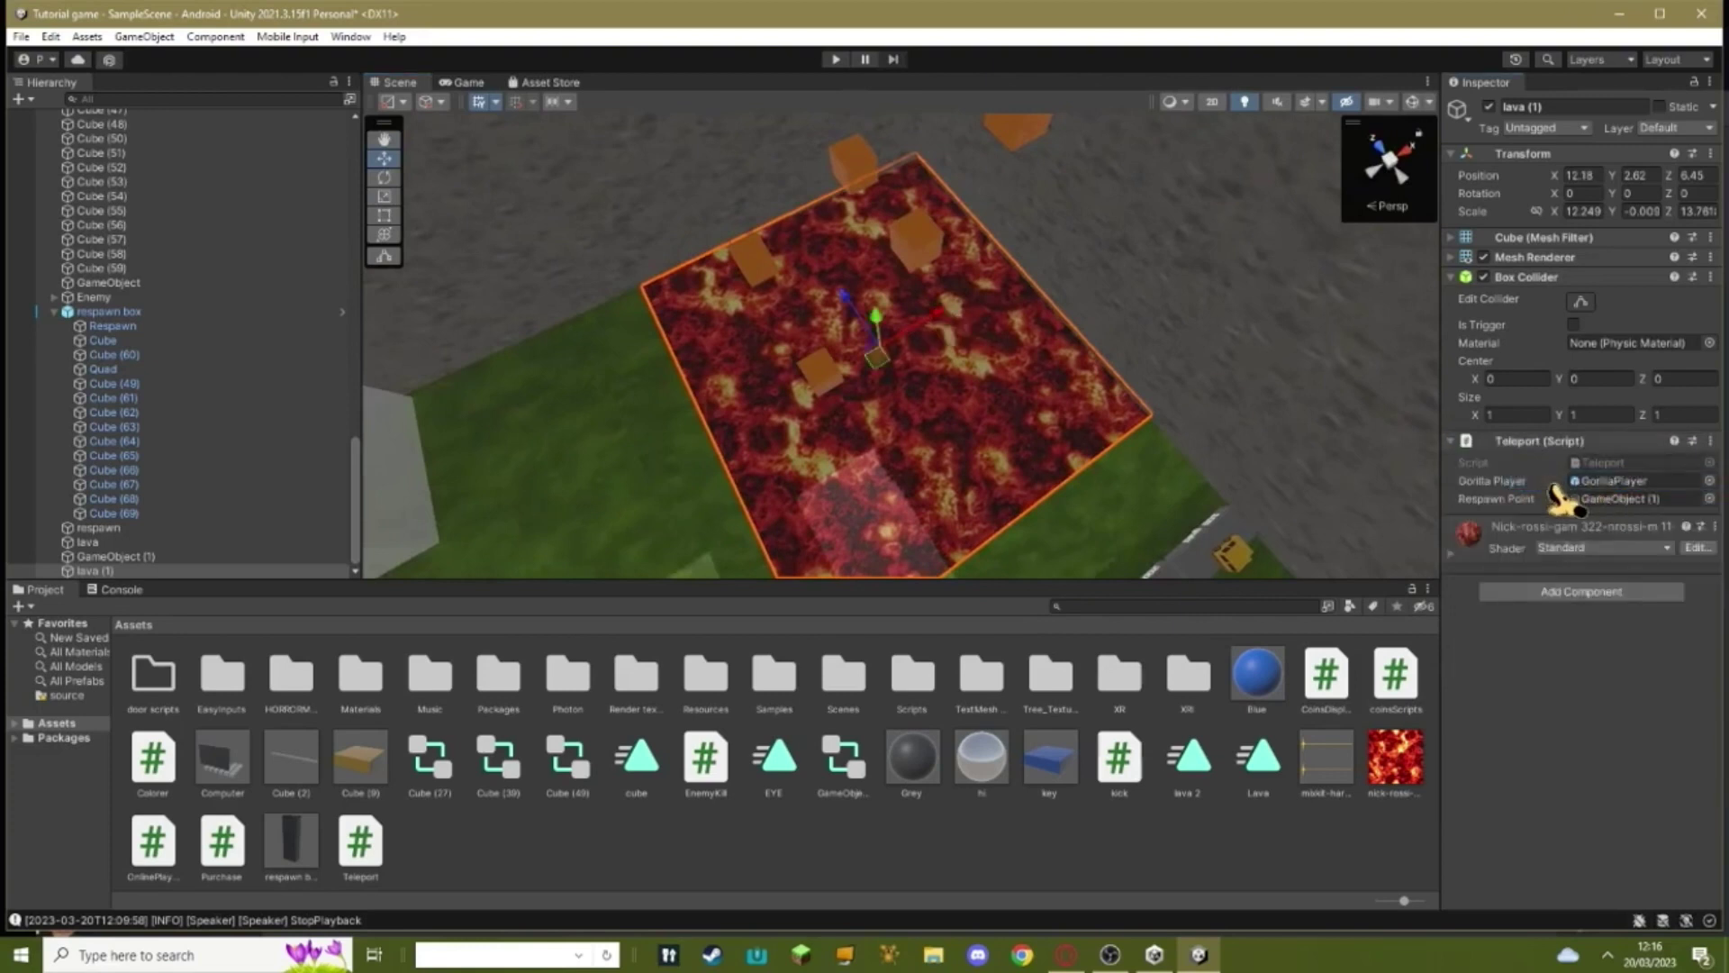
{"action": "right_click", "coordinate": [1542, 442]}
{"action": "left_click", "coordinate": [1577, 475]}
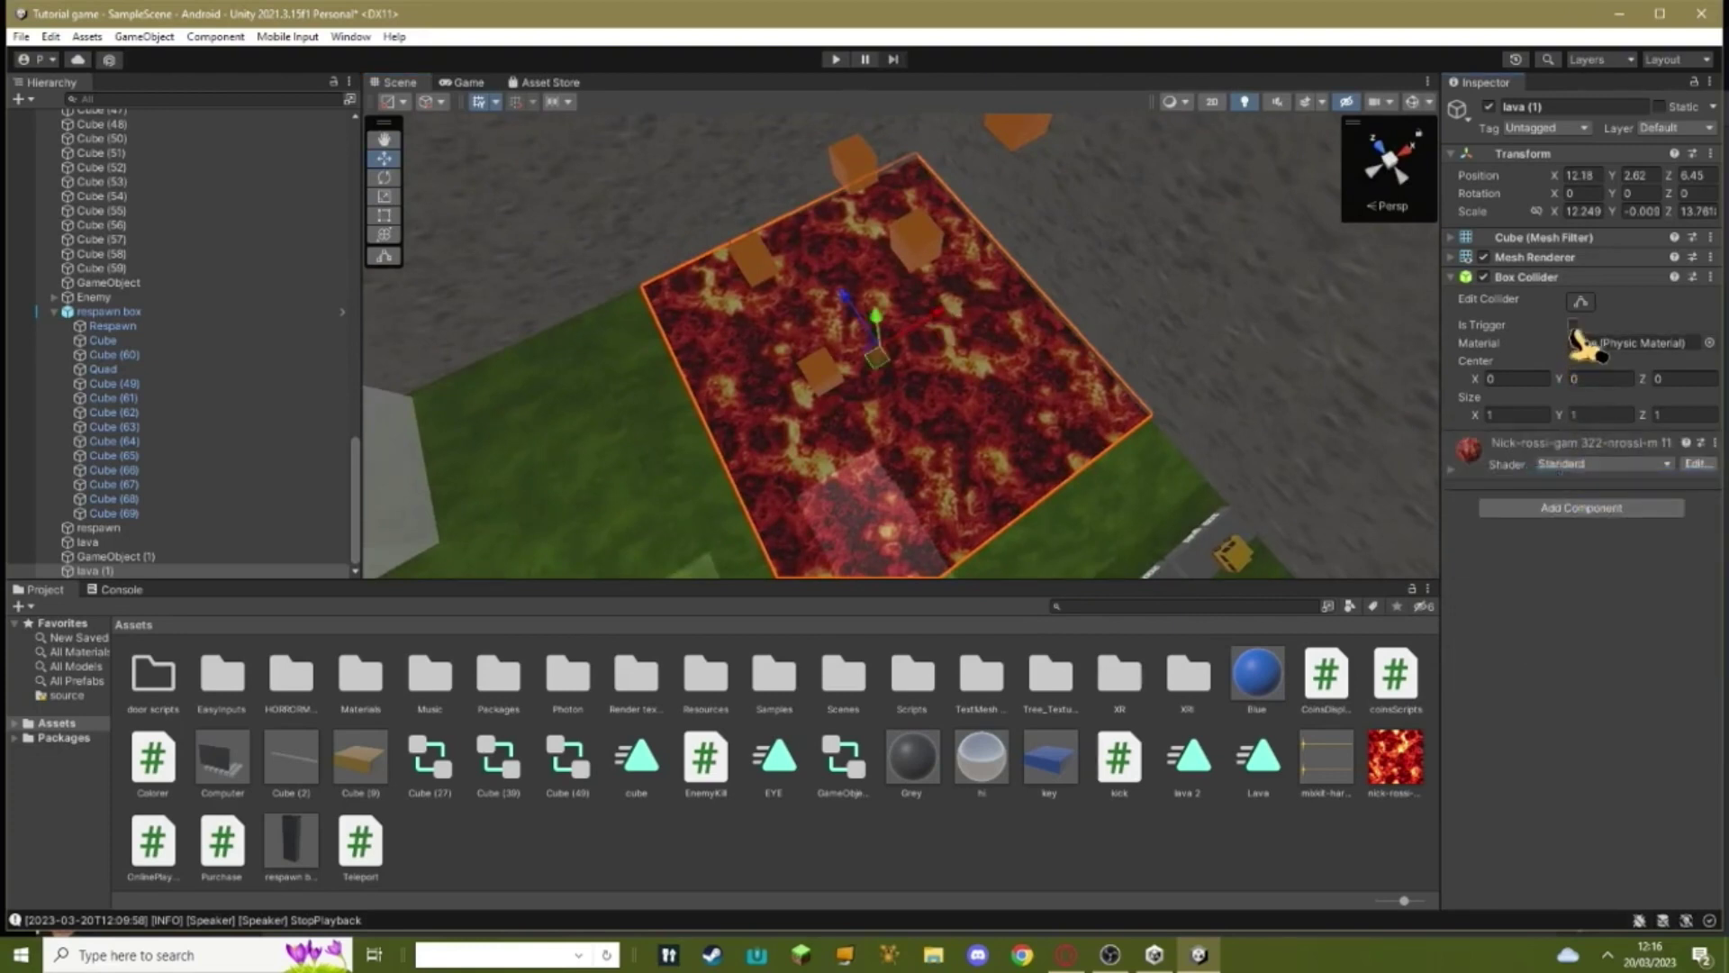
Make the flat lava copy's Box Collider a trigger and add the Enable script to it
{"action": "left_click", "coordinate": [1586, 509]}
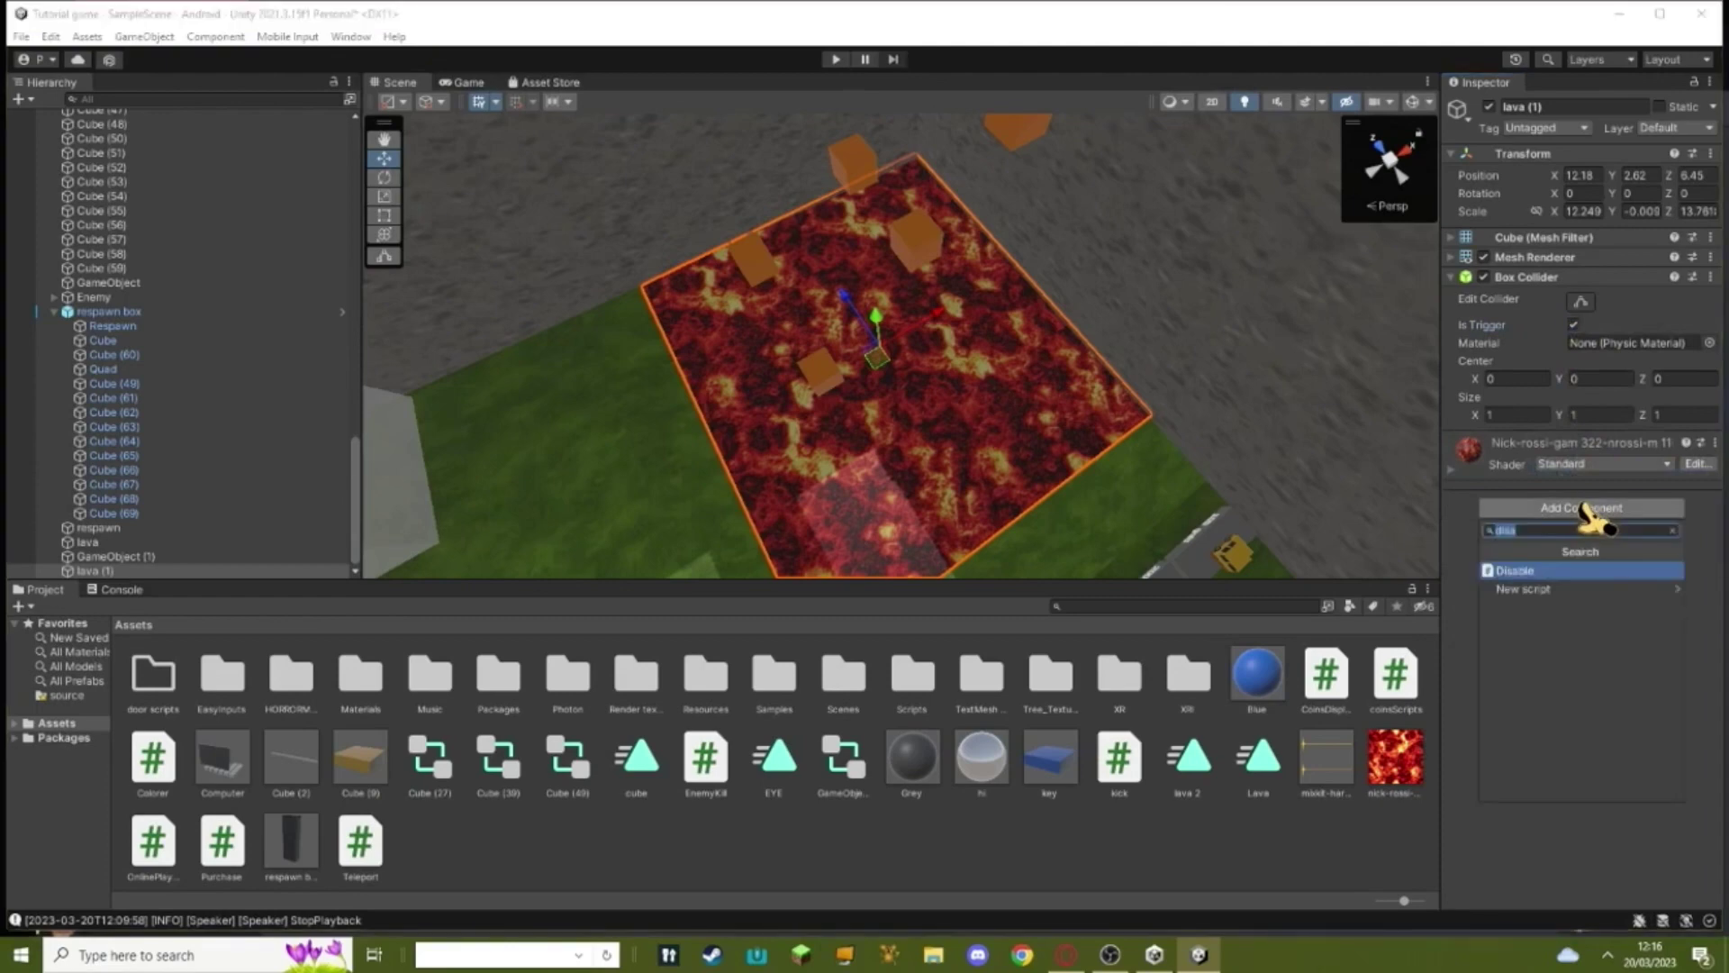
{"action": "type", "text": "ena"}
{"action": "key", "text": "Return"}
Assign lava (1) as the Object Enable target of the flat copy's Enable script and turn off its Mesh Renderer
{"action": "right_click_drag", "start_coordinate": [901, 396], "coordinate": [935, 358]}
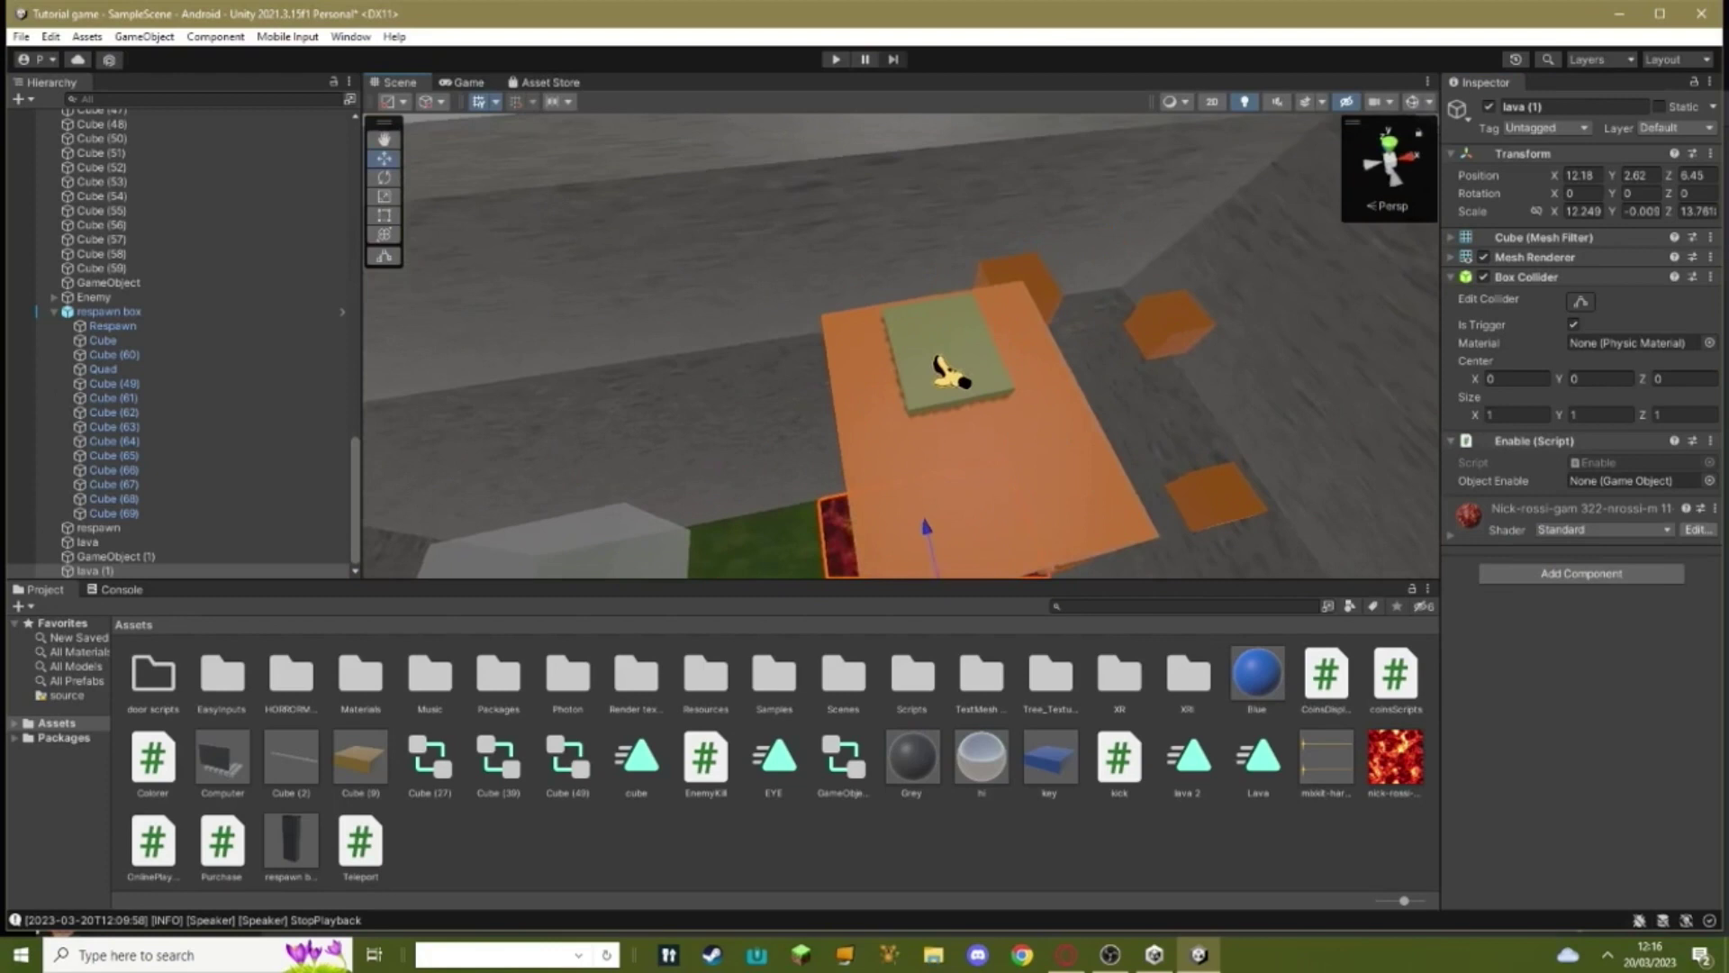
{"action": "left_click", "coordinate": [946, 371]}
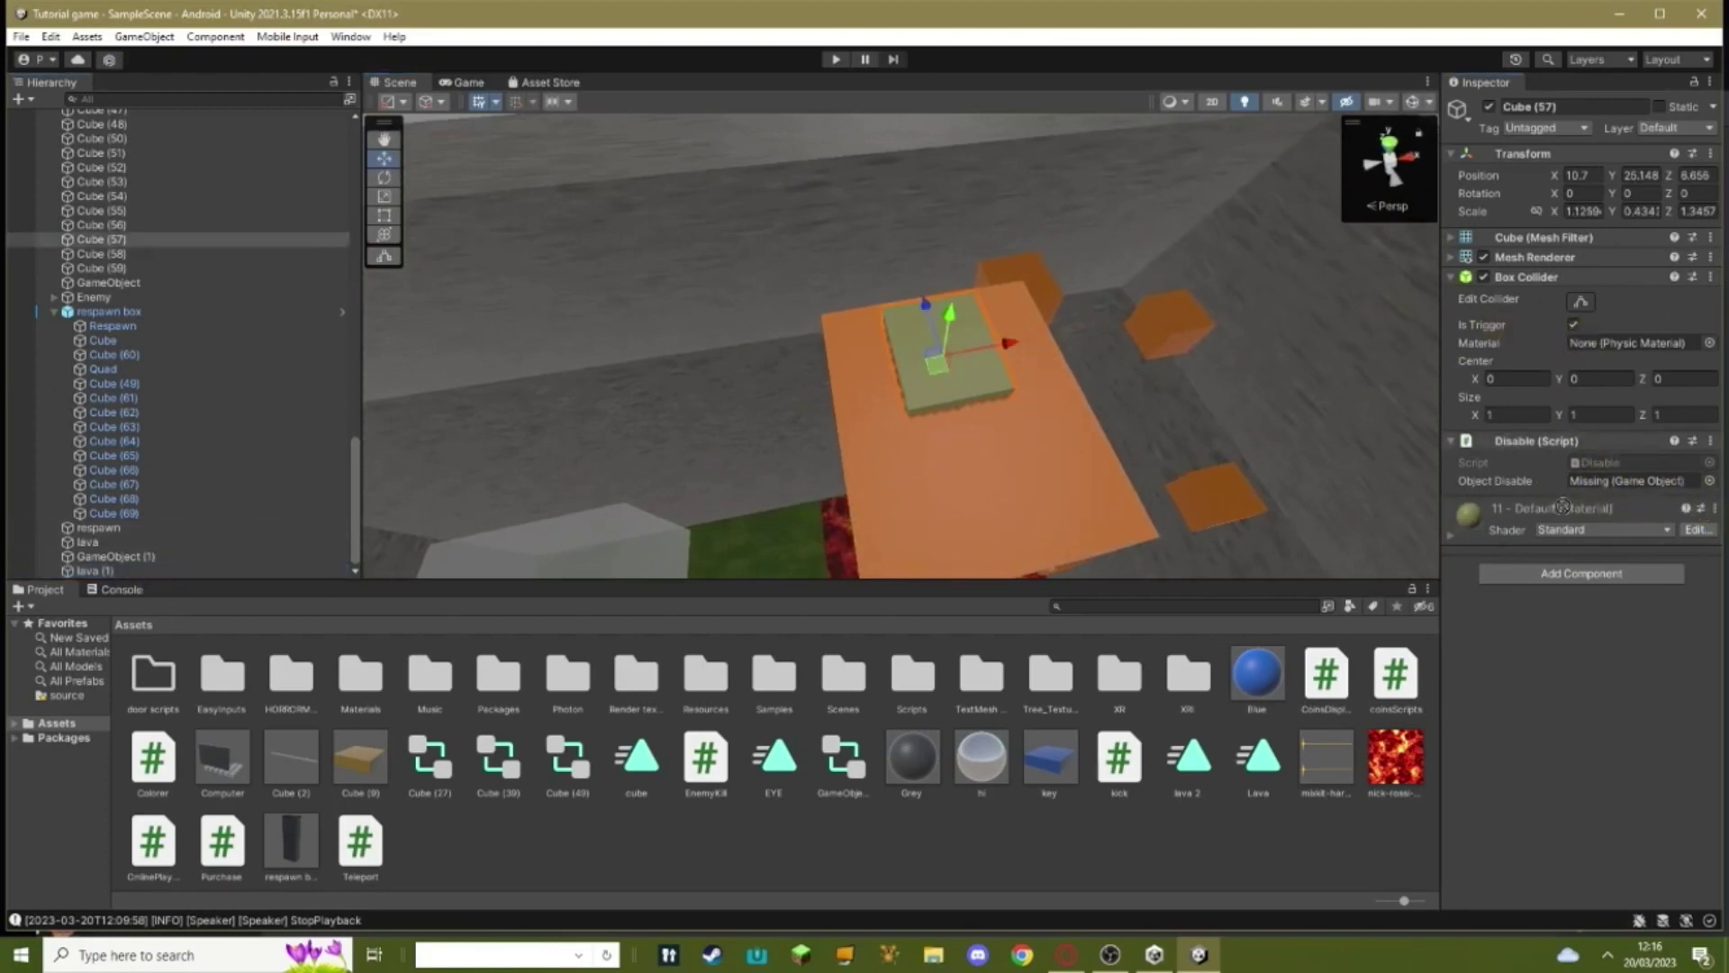
{"action": "left_click_drag", "start_coordinate": [1611, 491], "coordinate": [1610, 484]}
{"action": "right_click_drag", "start_coordinate": [1374, 412], "coordinate": [996, 506]}
{"action": "left_click", "coordinate": [996, 506]}
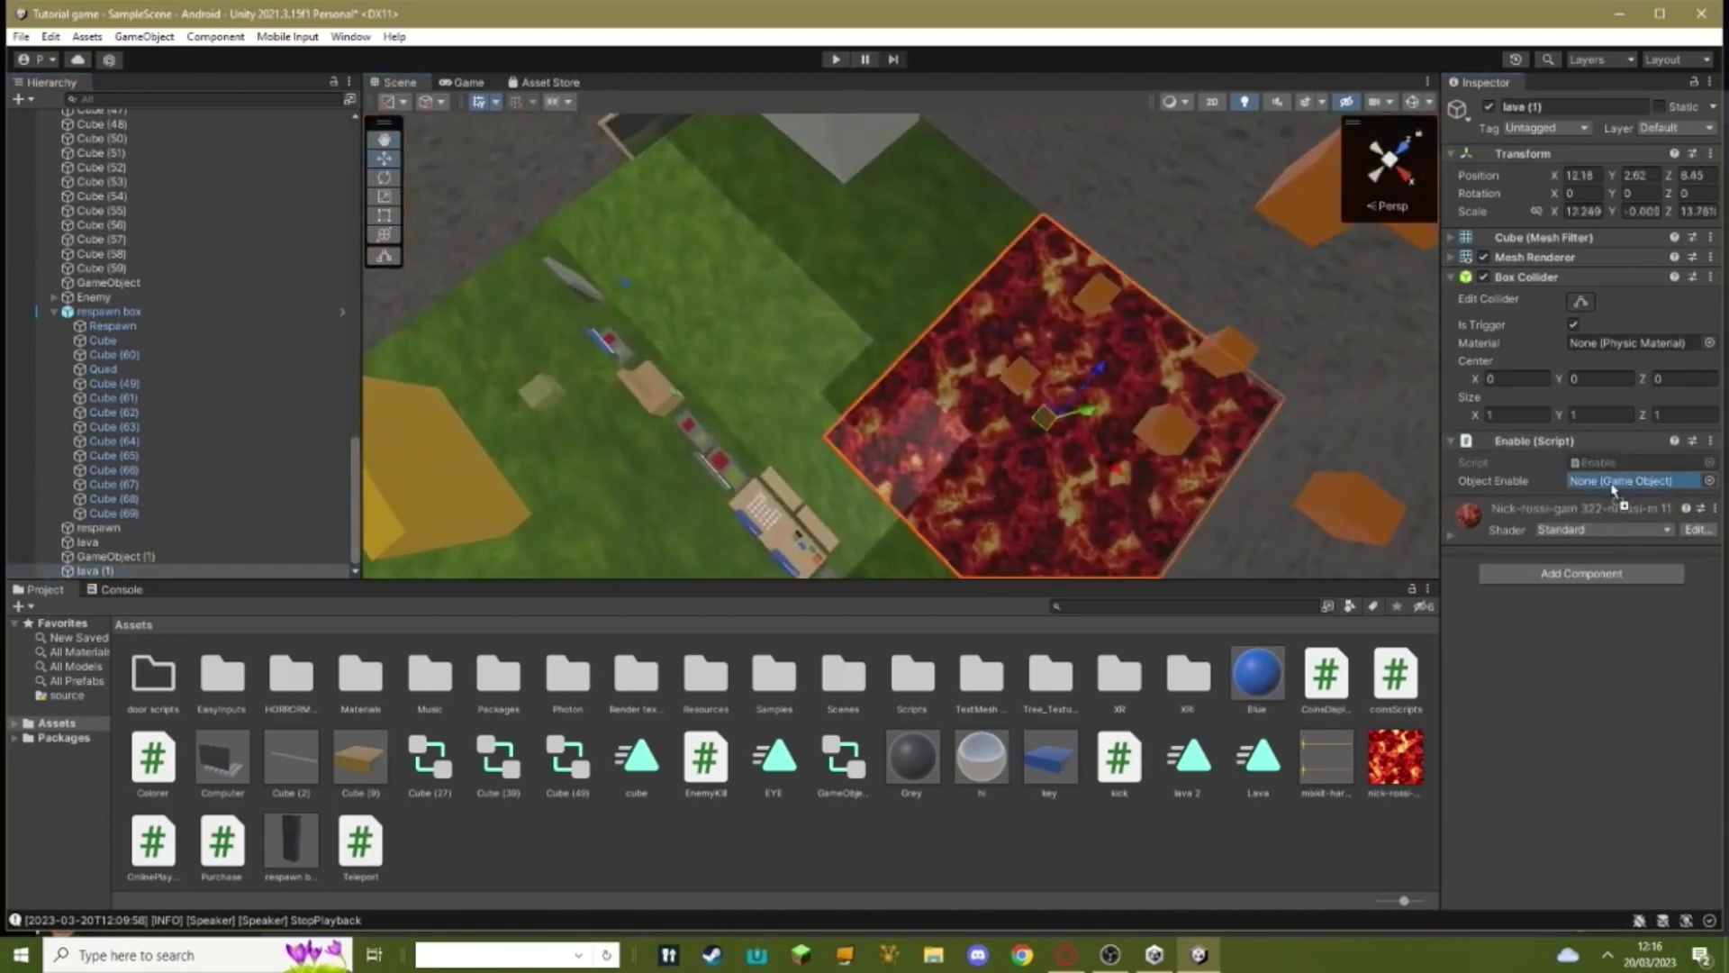
{"action": "right_click_drag", "start_coordinate": [982, 363], "coordinate": [1148, 329]}
{"action": "left_click", "coordinate": [1484, 257]}
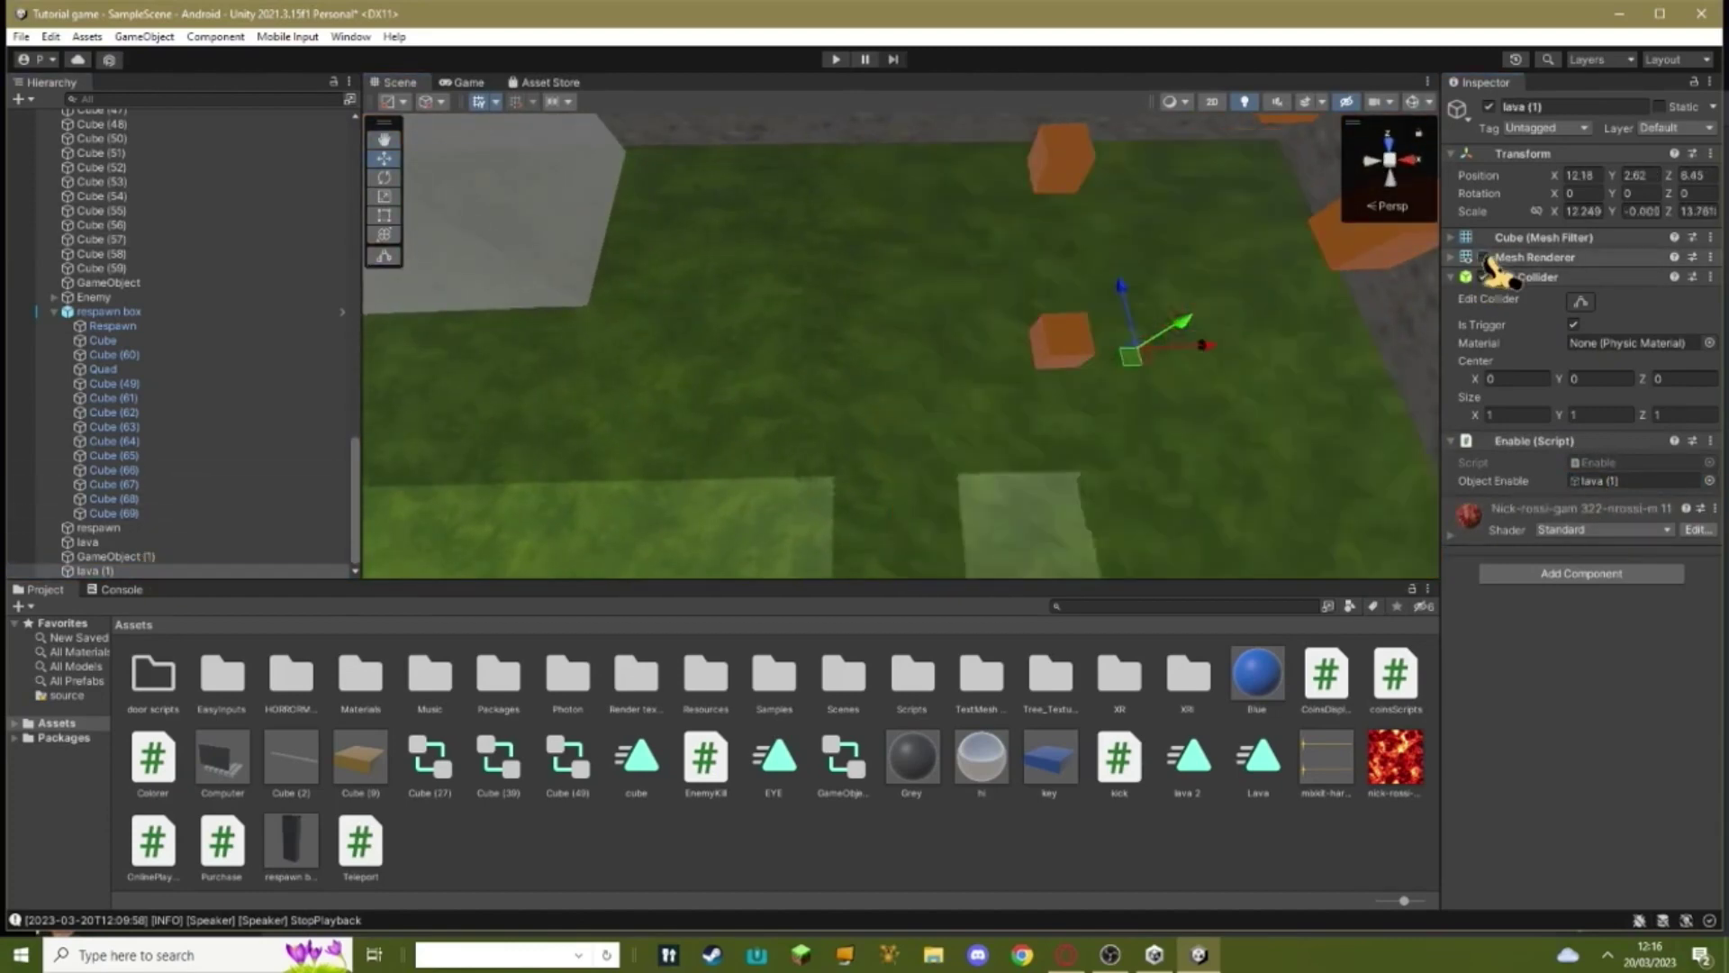
Inspect the invisible trigger area, the respawn point GameObject (1) and the lava block beneath the map
{"action": "right_click_drag", "start_coordinate": [1121, 391], "coordinate": [1095, 394]}
{"action": "left_click_drag", "start_coordinate": [1095, 393], "coordinate": [1377, 347], "text": "alt"}
{"action": "scroll", "coordinate": [1405, 333], "scroll_direction": "up", "scroll_amount": 3}
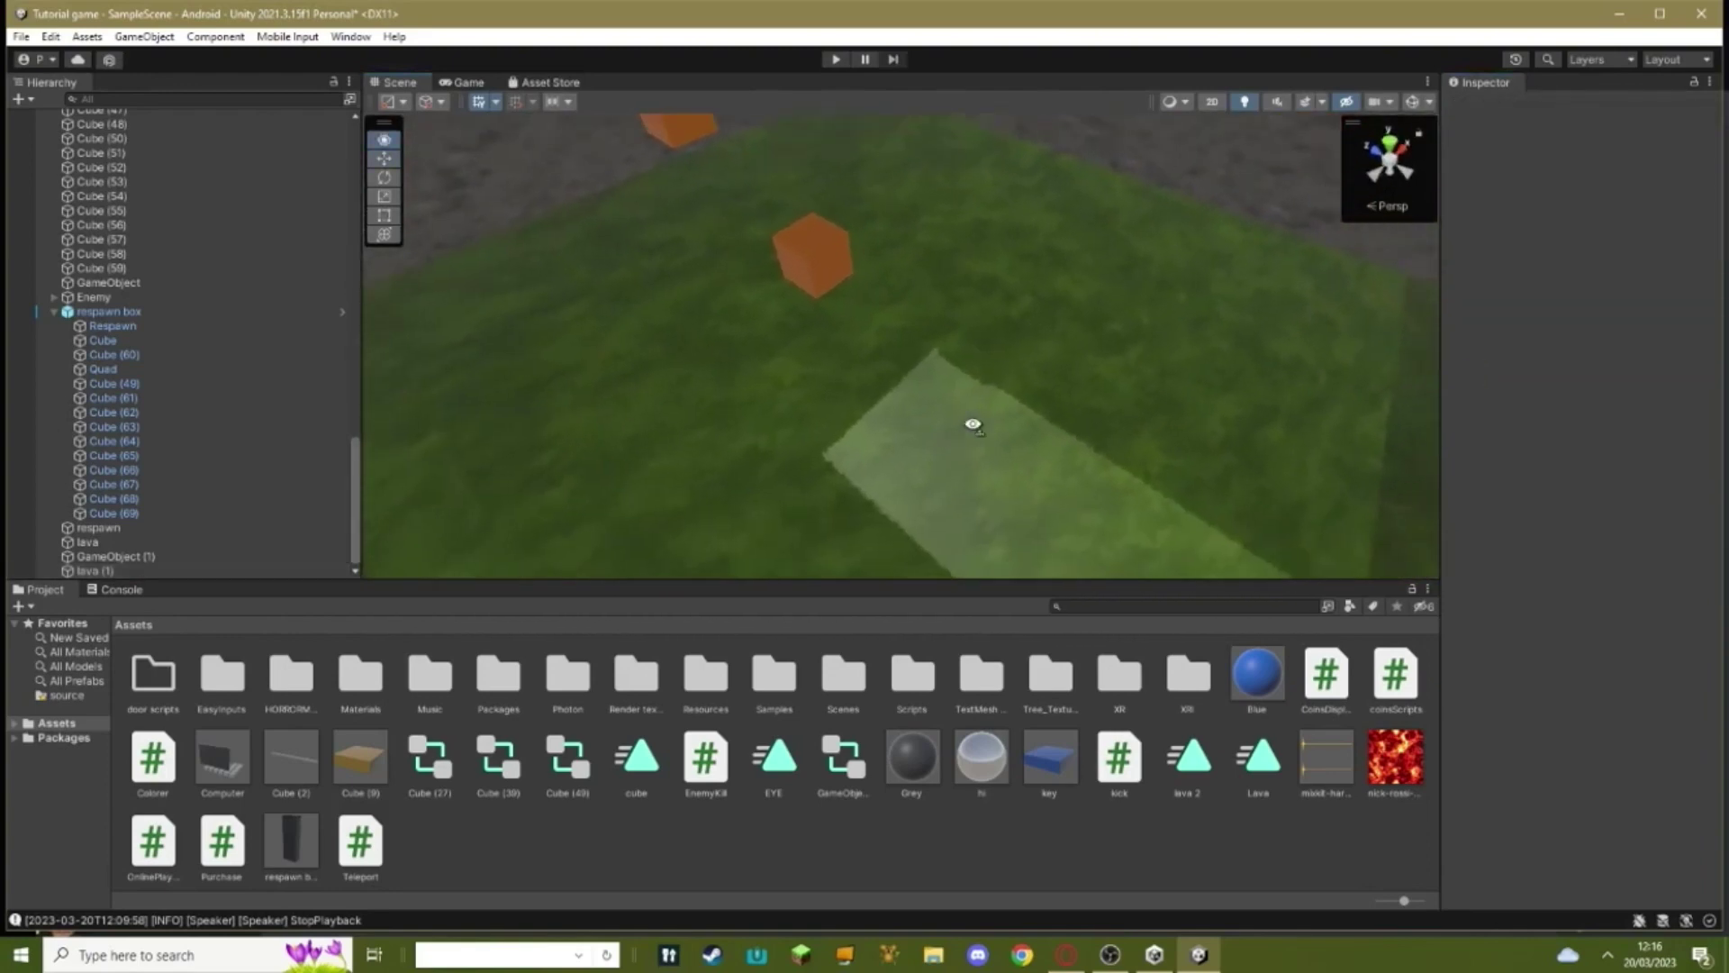
{"action": "left_click_drag", "start_coordinate": [973, 424], "coordinate": [855, 333], "text": "alt"}
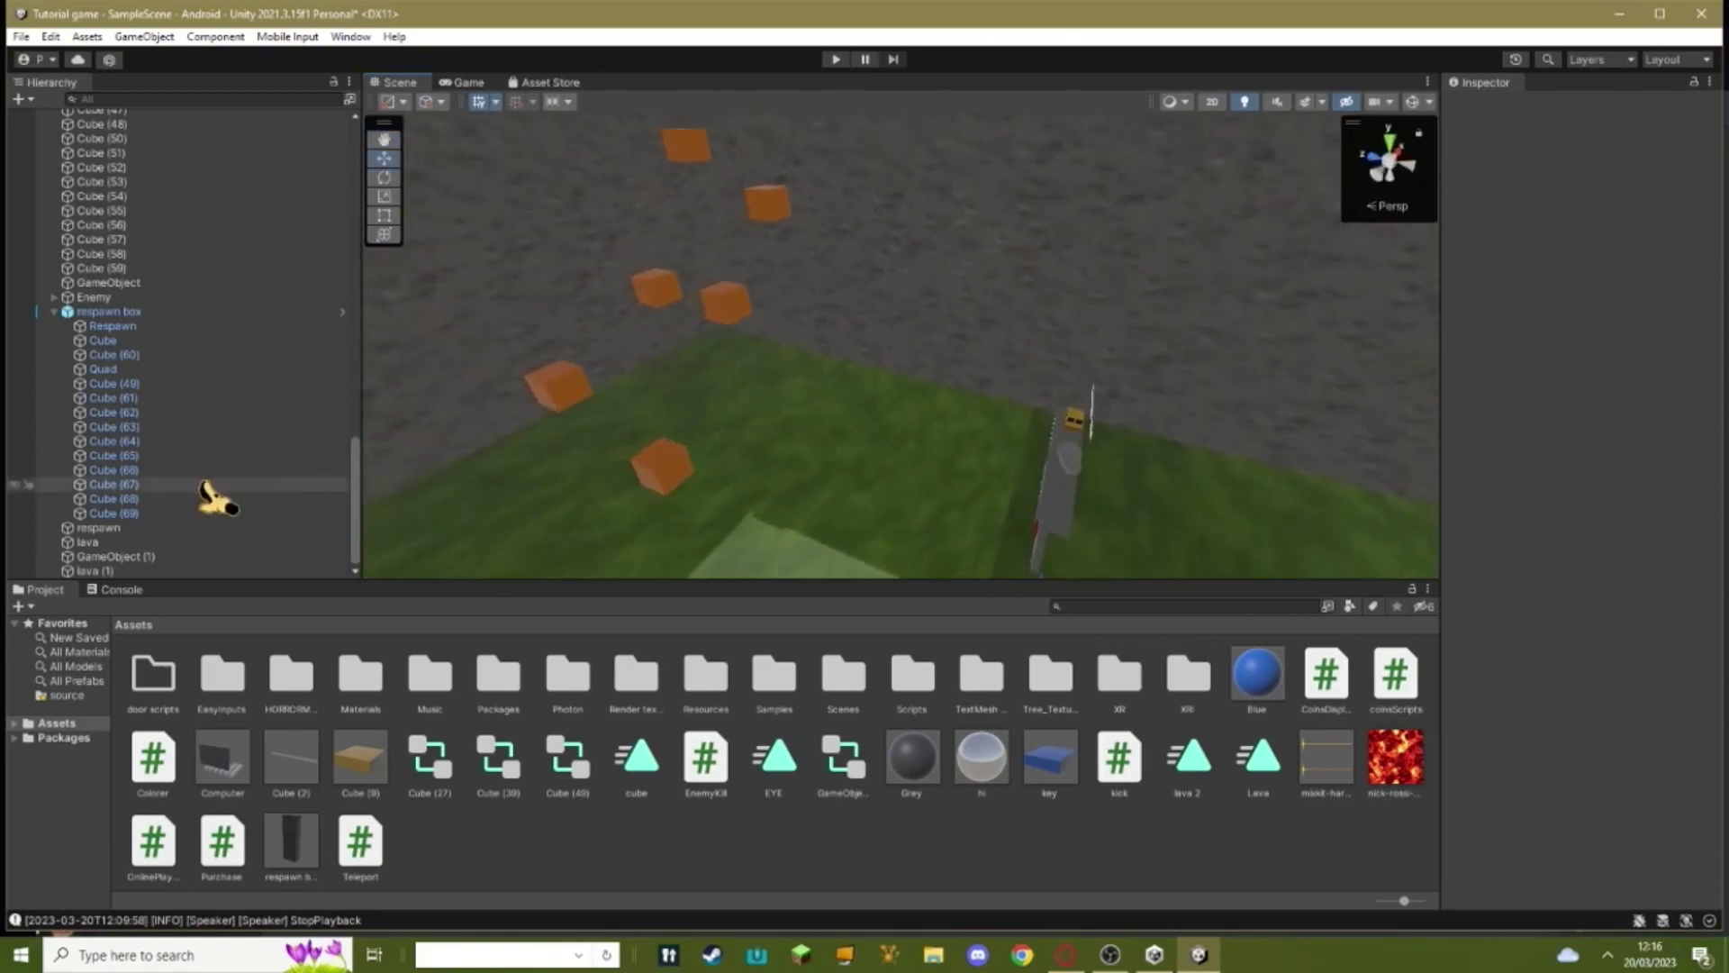
{"action": "left_click", "coordinate": [135, 557]}
{"action": "left_click_drag", "start_coordinate": [432, 549], "coordinate": [709, 521], "text": "alt"}
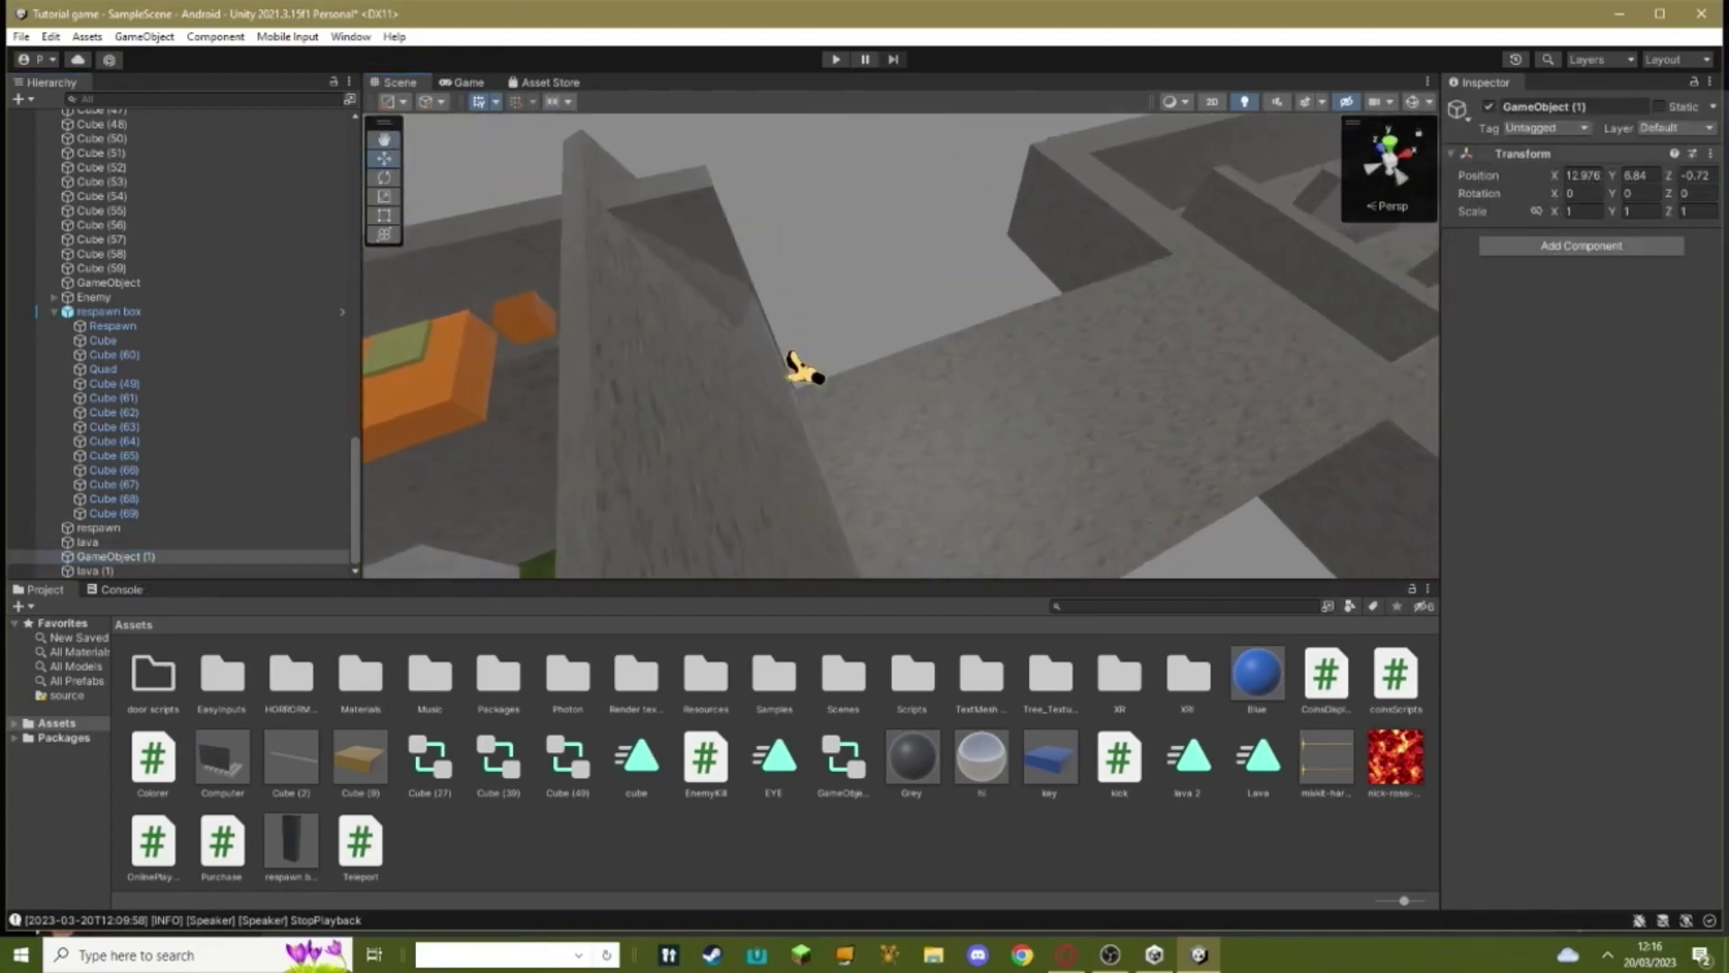
{"action": "left_click", "coordinate": [793, 356]}
{"action": "right_click_drag", "start_coordinate": [793, 357], "coordinate": [1297, 334]}
{"action": "key", "text": "w"}
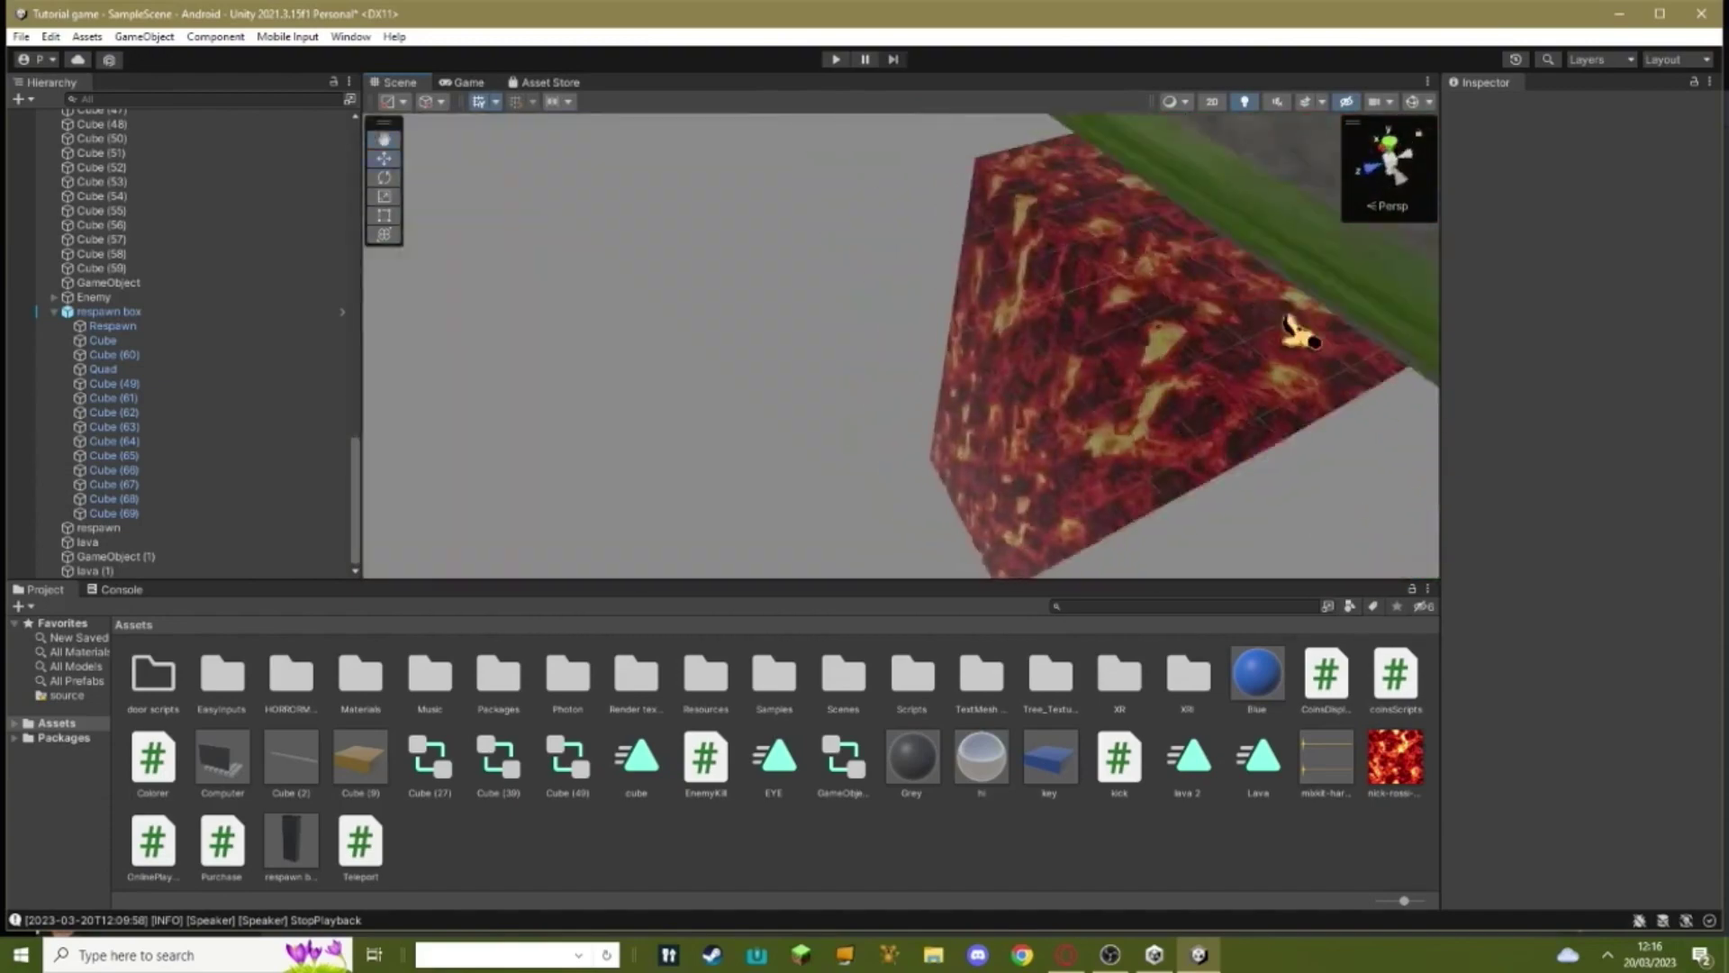
{"action": "left_click", "coordinate": [1120, 386]}
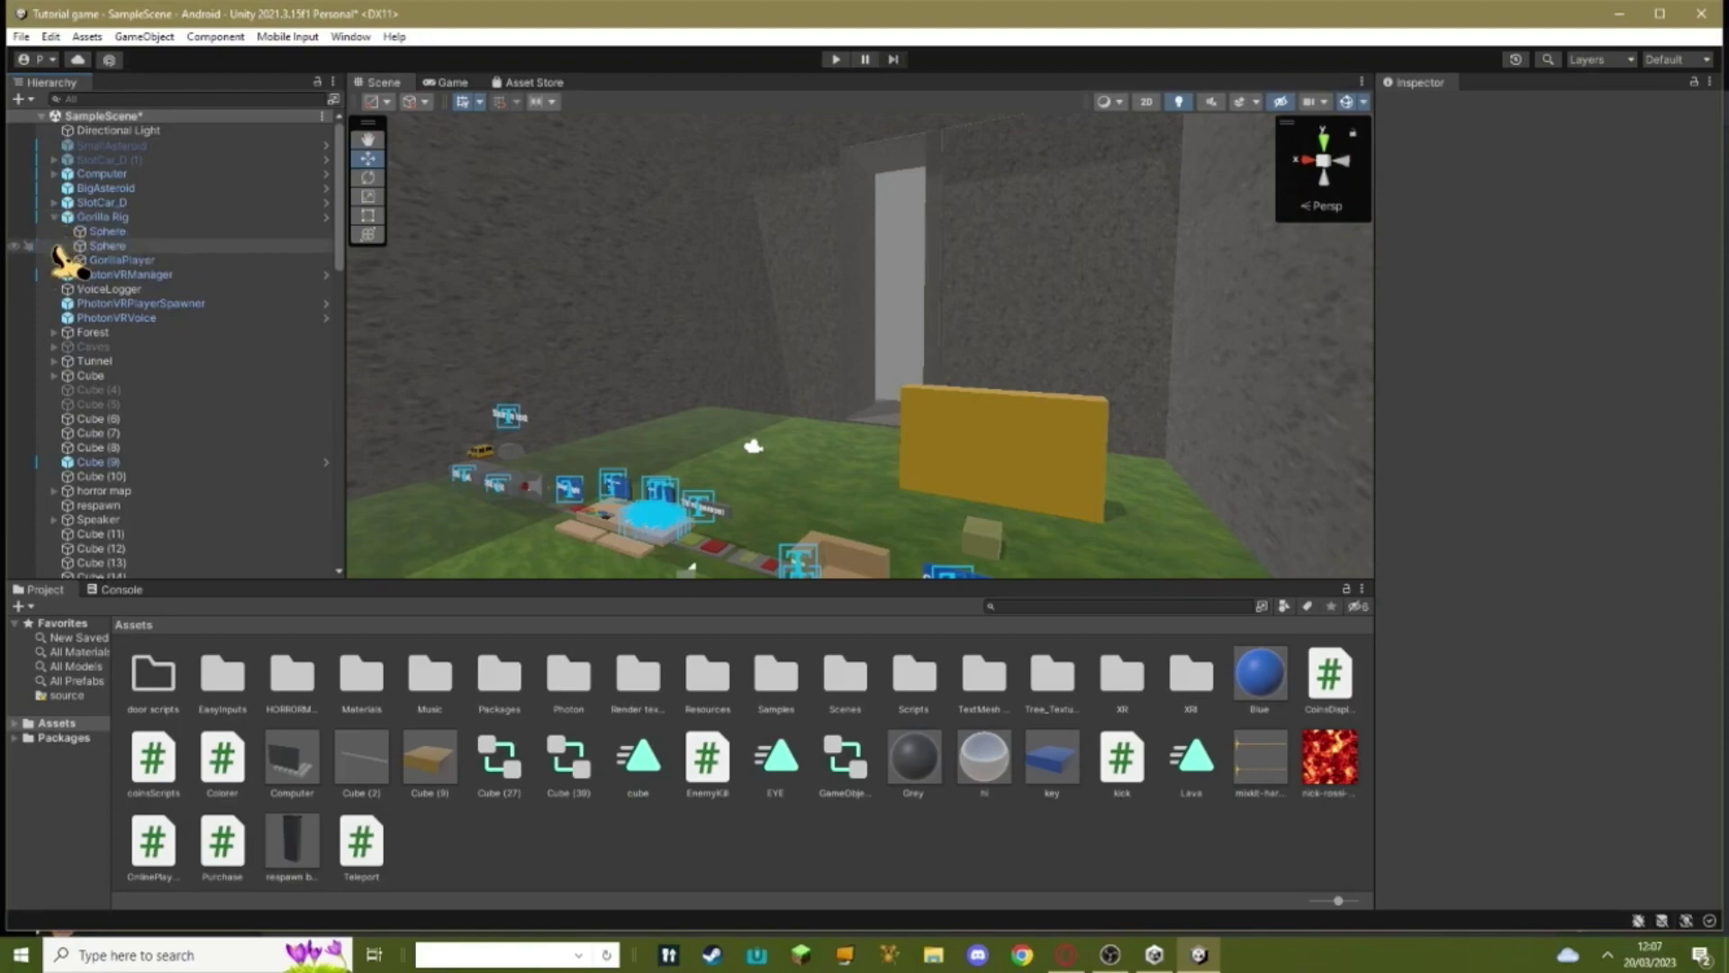
Add a 3D sphere as a child of both the LeftHand Controller and RightHand Controller of GorillaPlayer
{"action": "left_click", "coordinate": [79, 289]}
{"action": "left_click", "coordinate": [80, 317]}
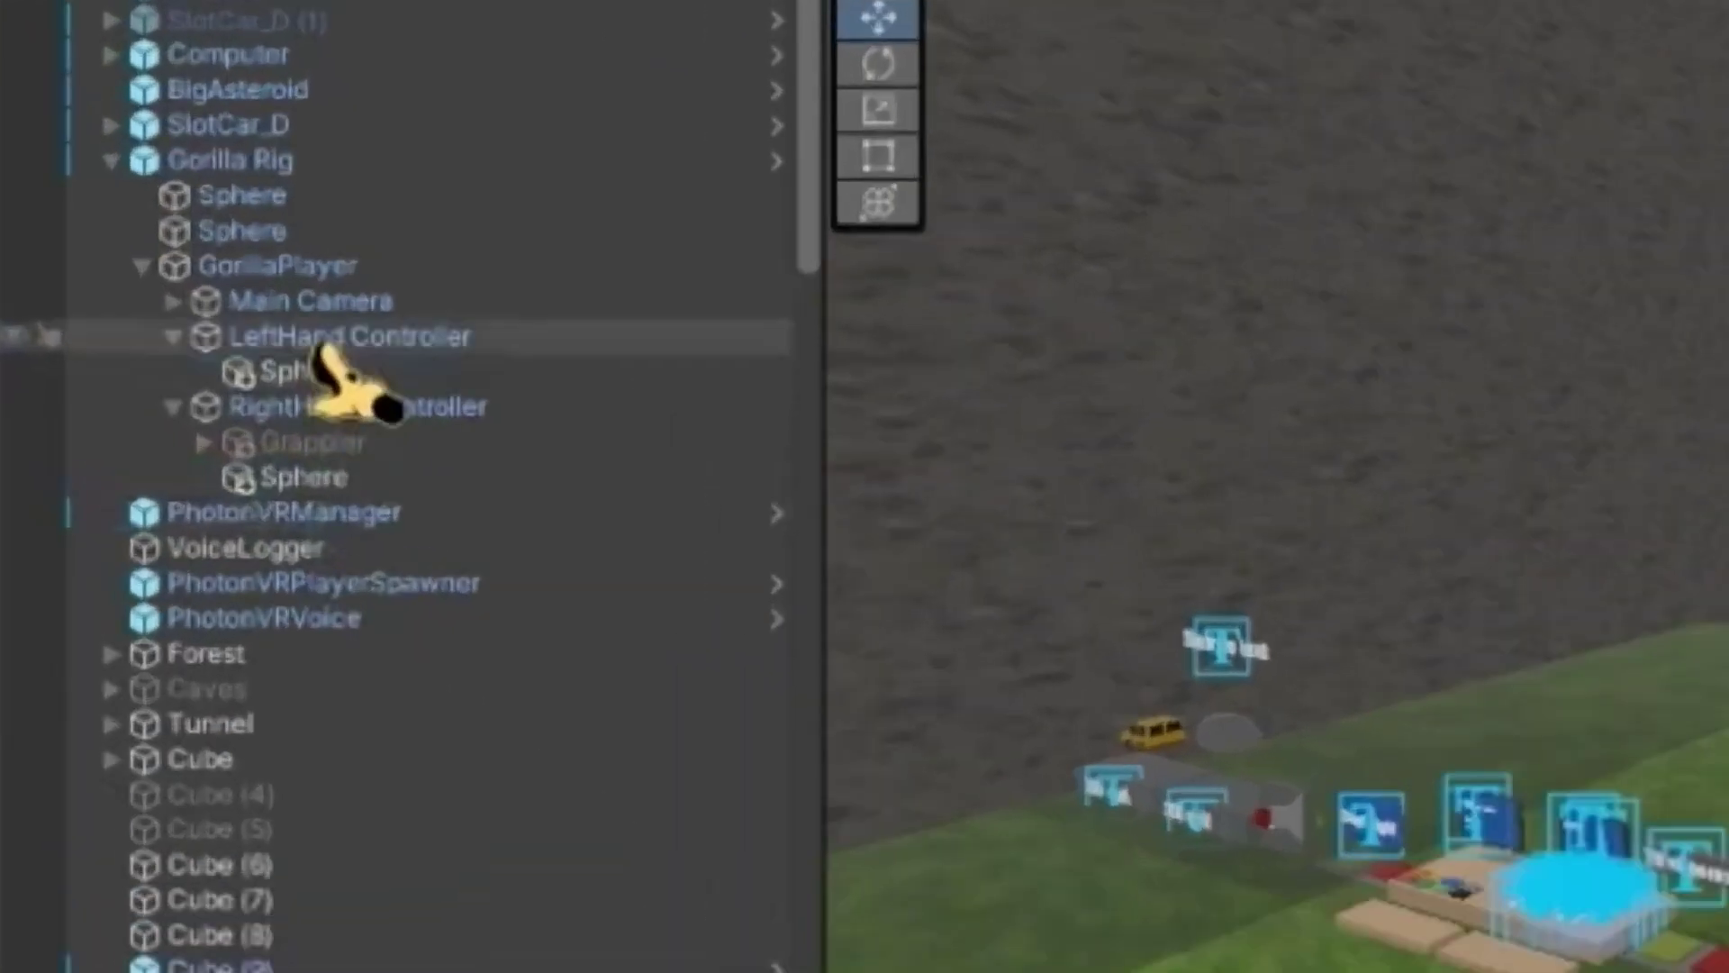
{"action": "left_click", "coordinate": [137, 290]}
{"action": "left_click", "coordinate": [132, 317], "text": "ctrl"}
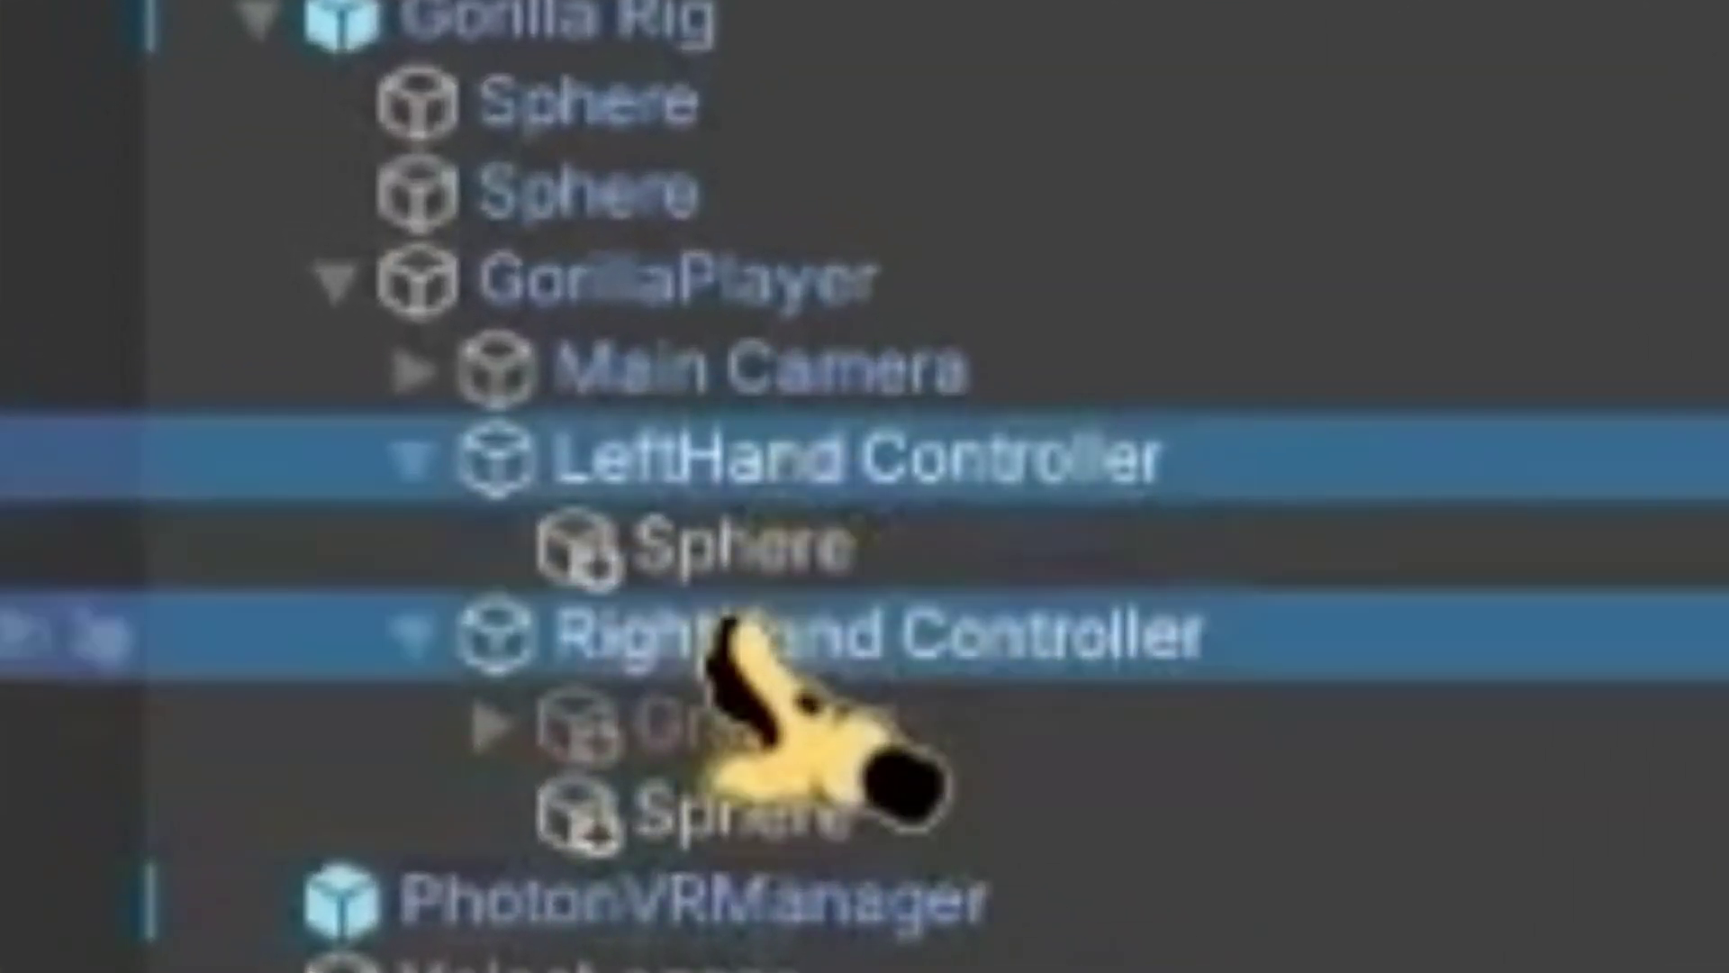
{"action": "right_click", "coordinate": [721, 628]}
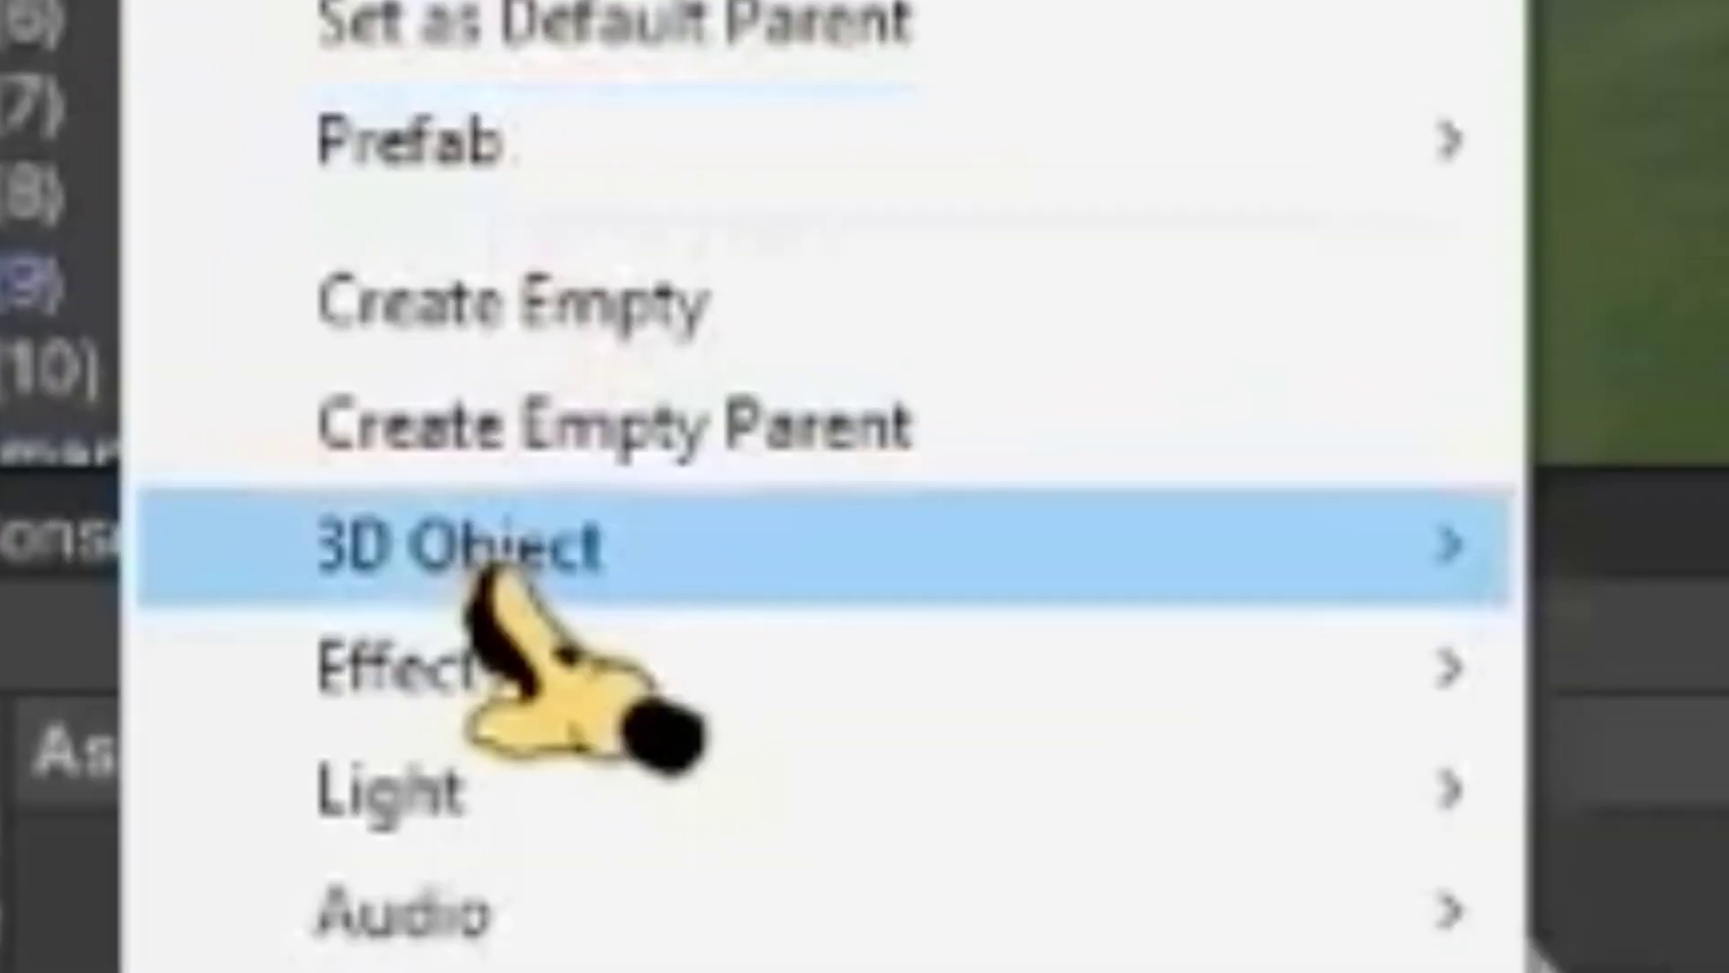
{"action": "mouse_move", "coordinate": [482, 545]}
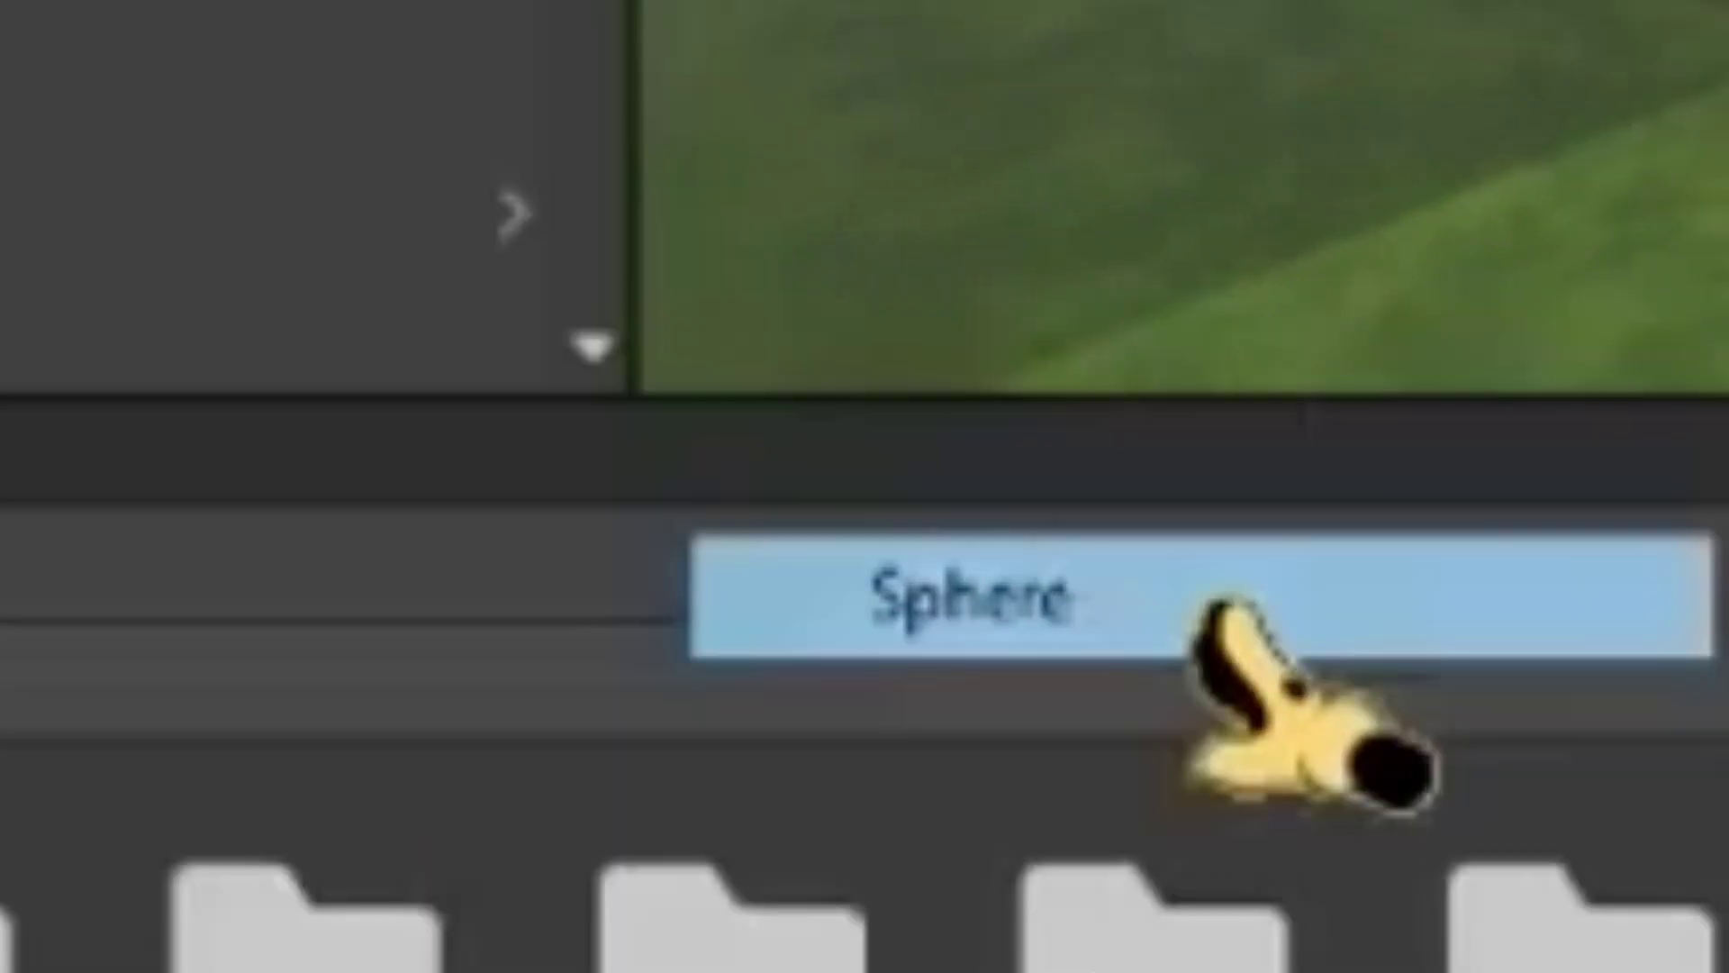
{"action": "left_click", "coordinate": [1477, 621]}
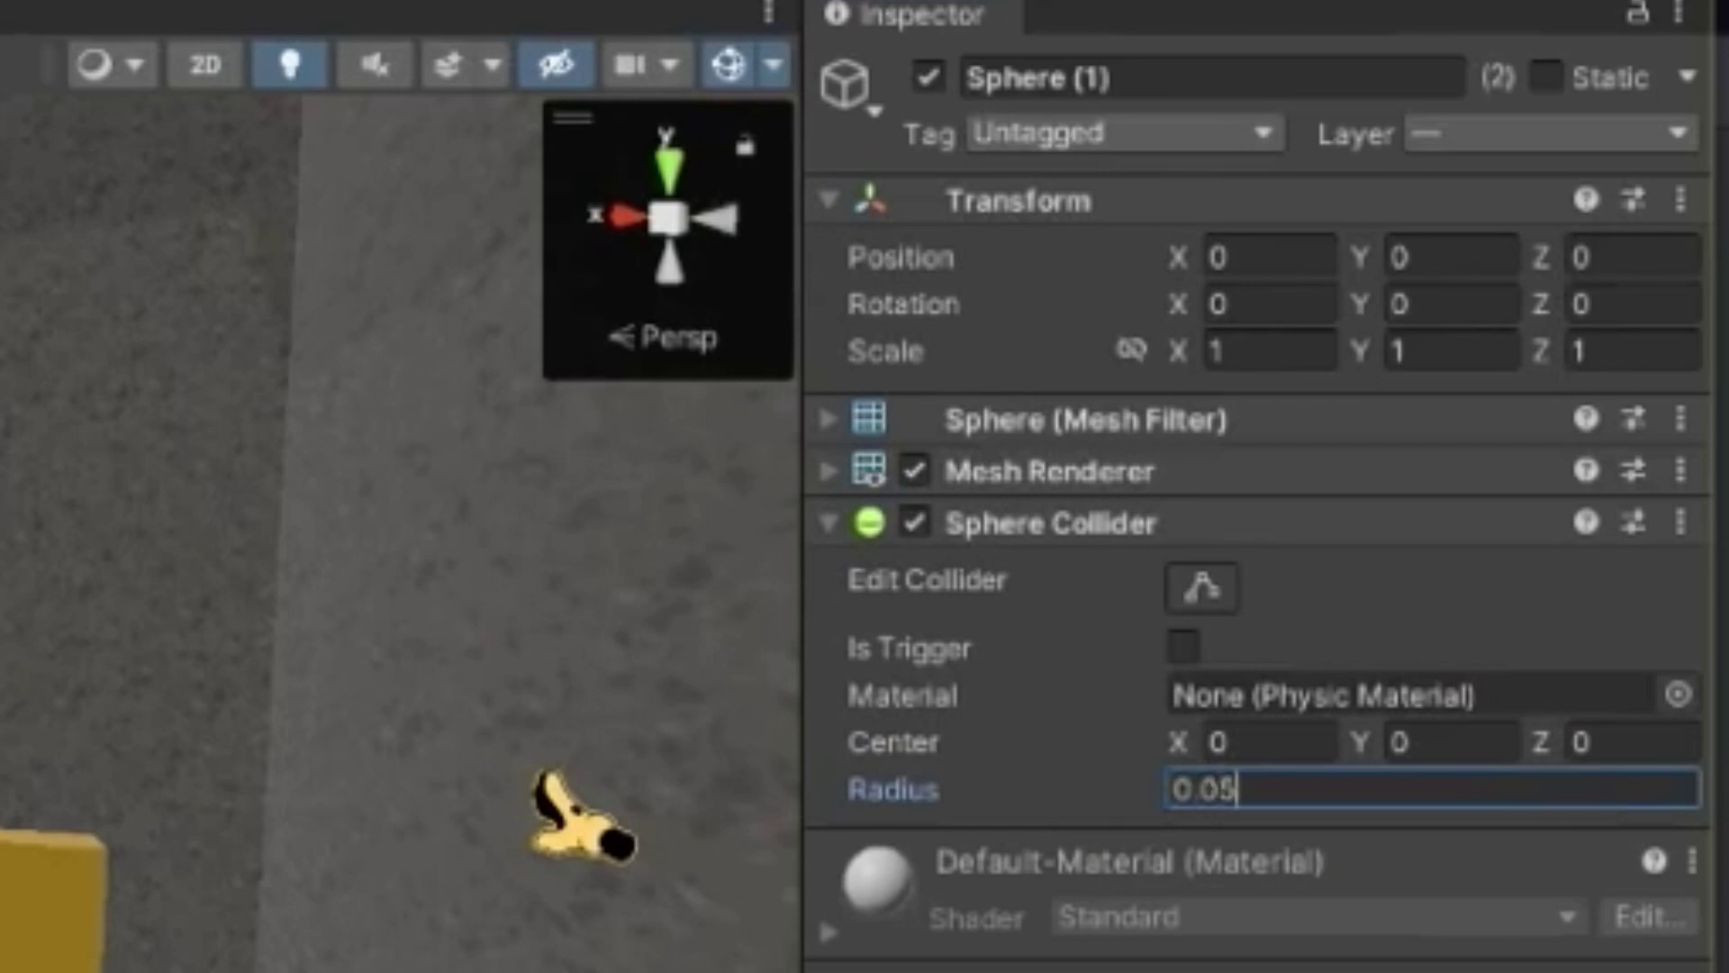
Make the two new hand spheres' colliders triggers with radius 0.05, hide their meshes and tag them Body
{"action": "left_click", "coordinate": [1183, 645]}
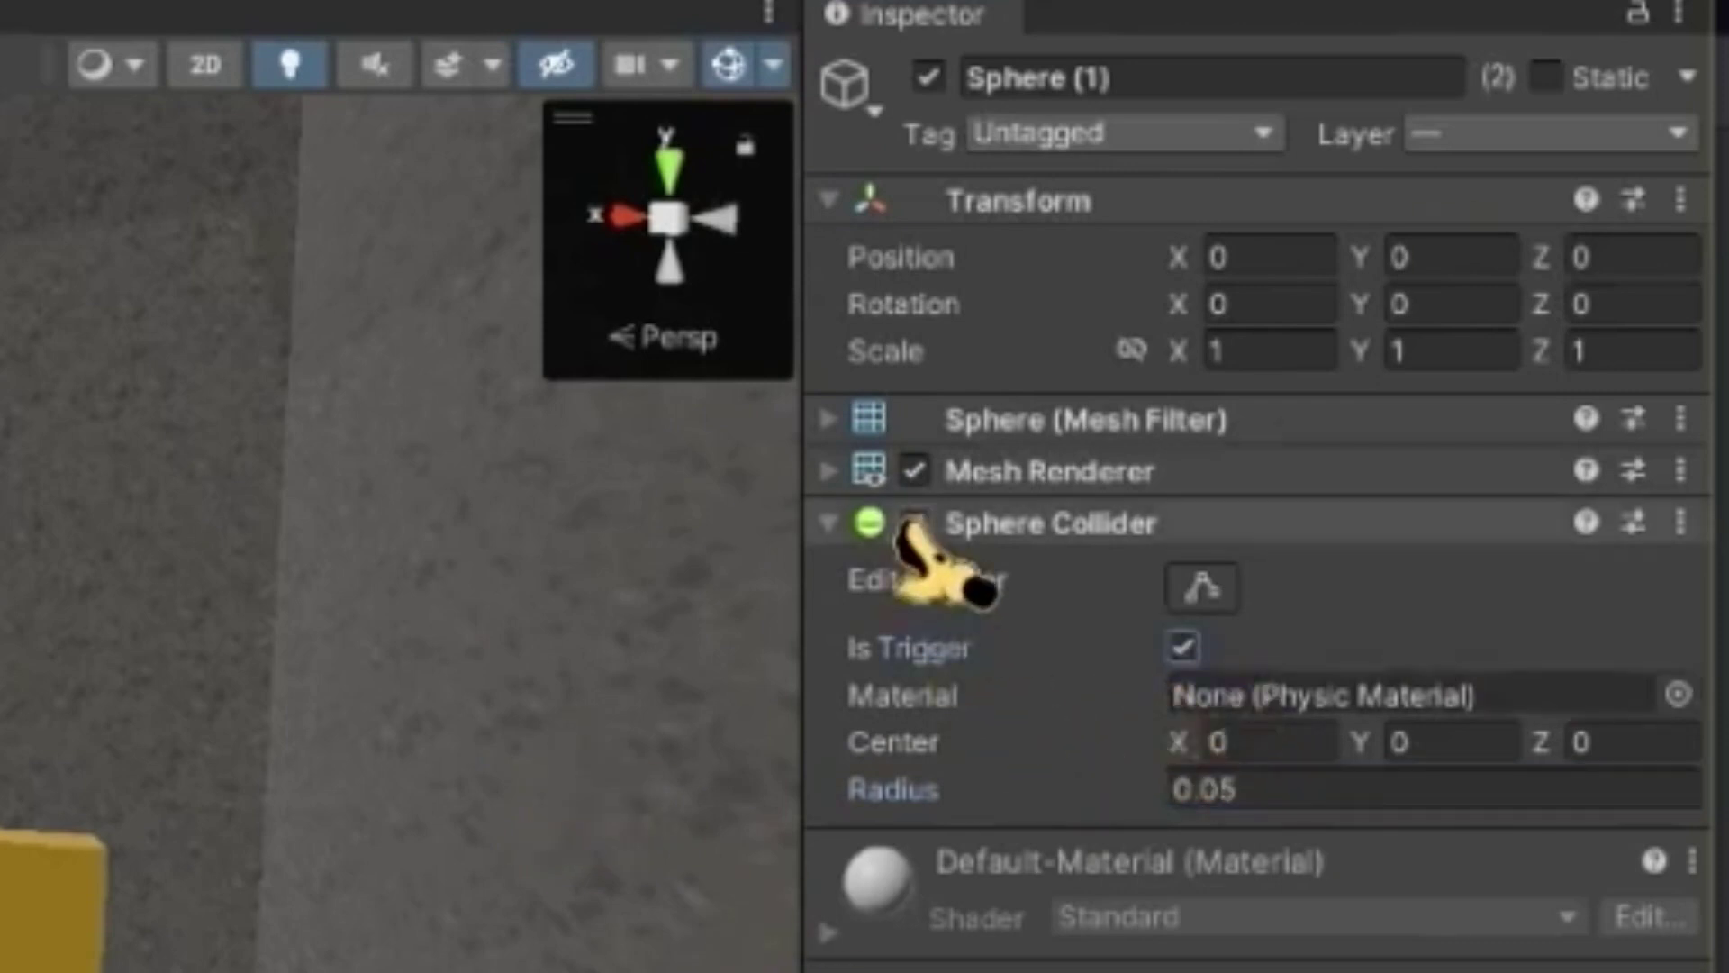
{"action": "left_click", "coordinate": [1081, 137]}
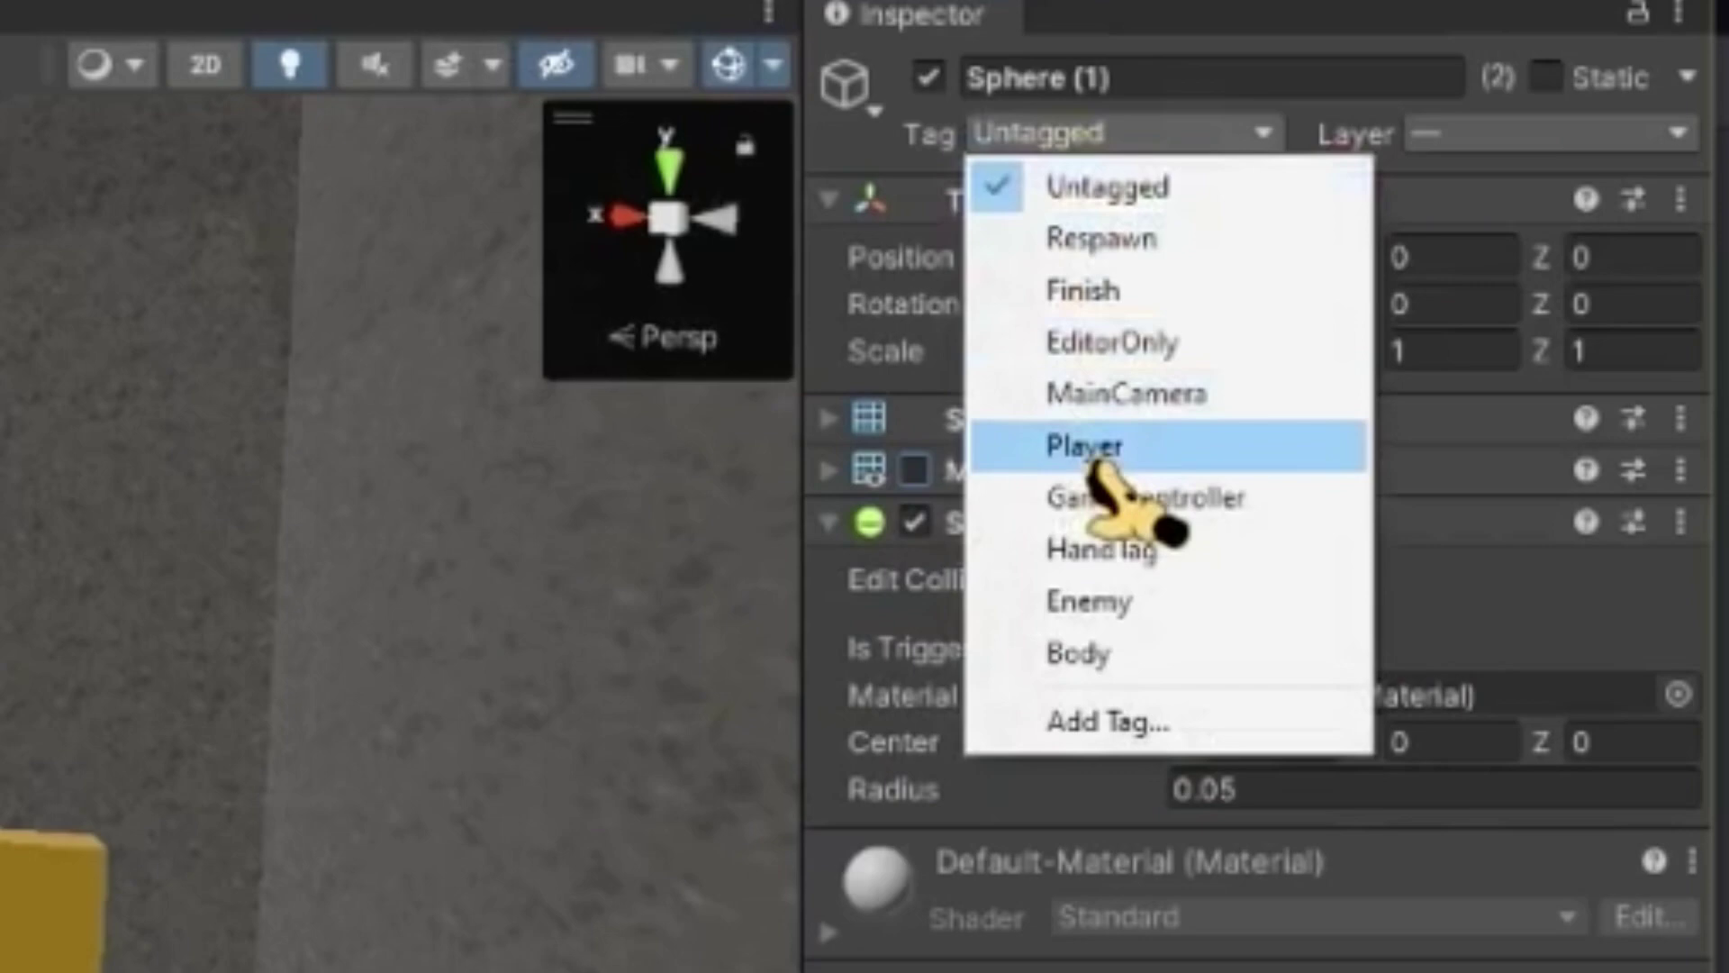
{"action": "left_click", "coordinate": [1071, 655]}
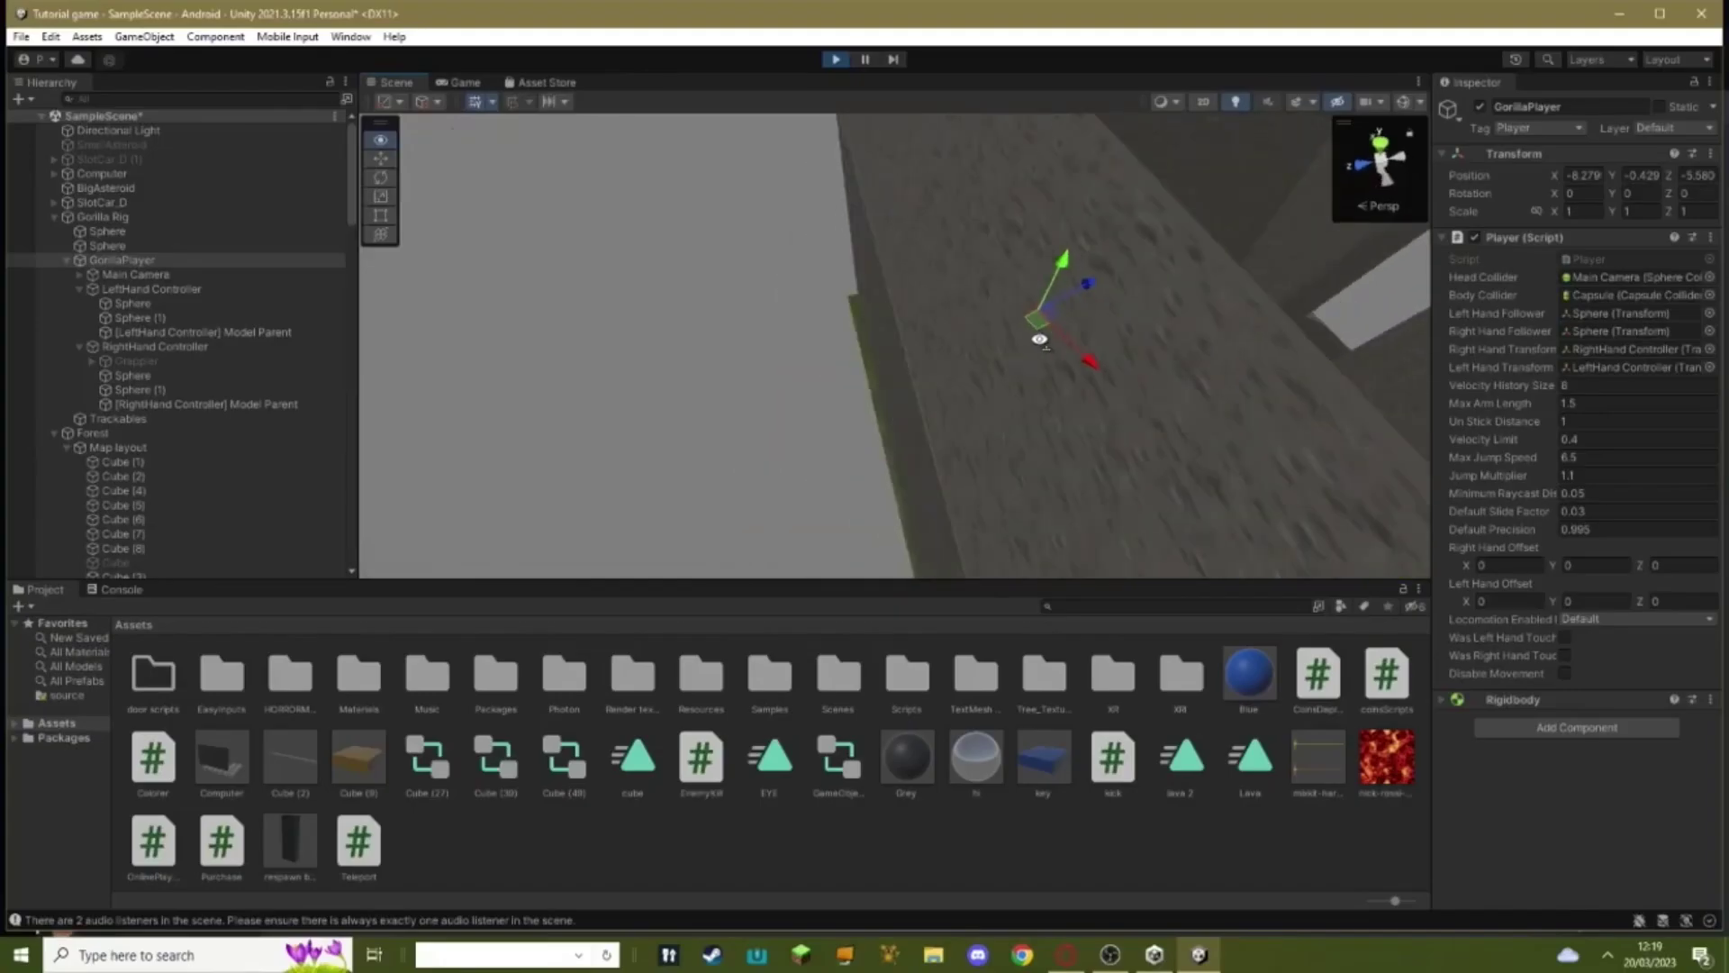
Test the lava in play mode by moving GorillaPlayer into the trigger area and watching the block rise
{"action": "left_click_drag", "start_coordinate": [1031, 307], "coordinate": [988, 312], "text": "alt"}
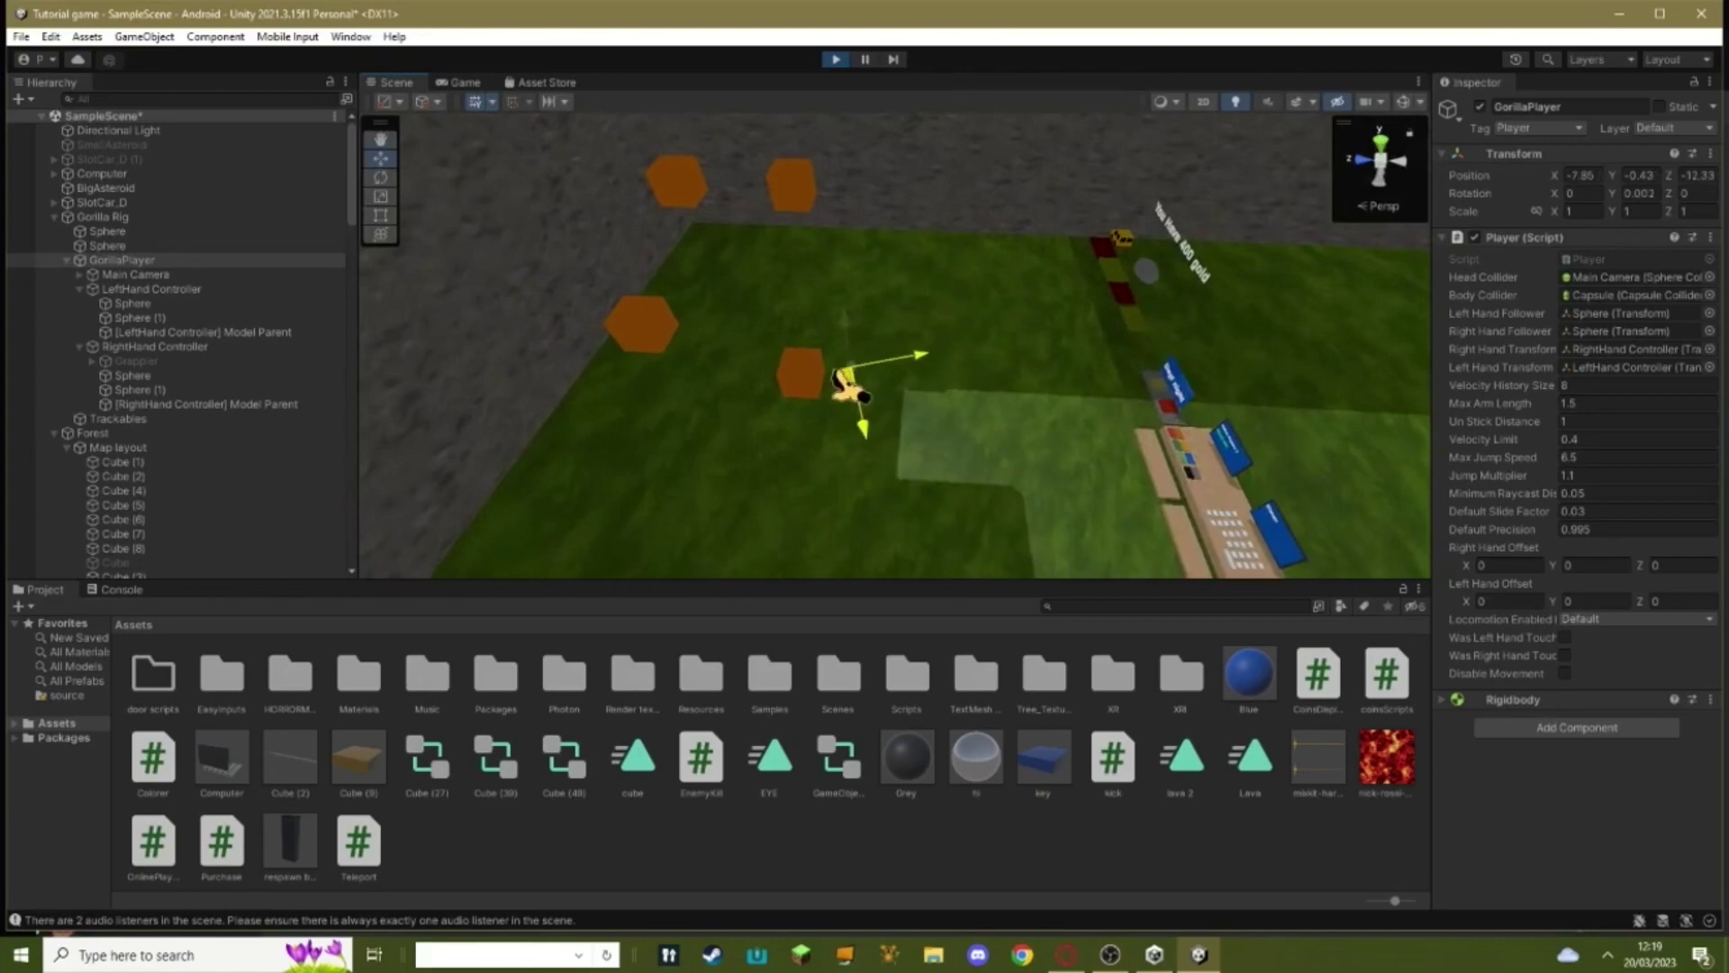
{"action": "left_click", "coordinate": [808, 307]}
{"action": "right_click_drag", "start_coordinate": [812, 369], "coordinate": [766, 279]}
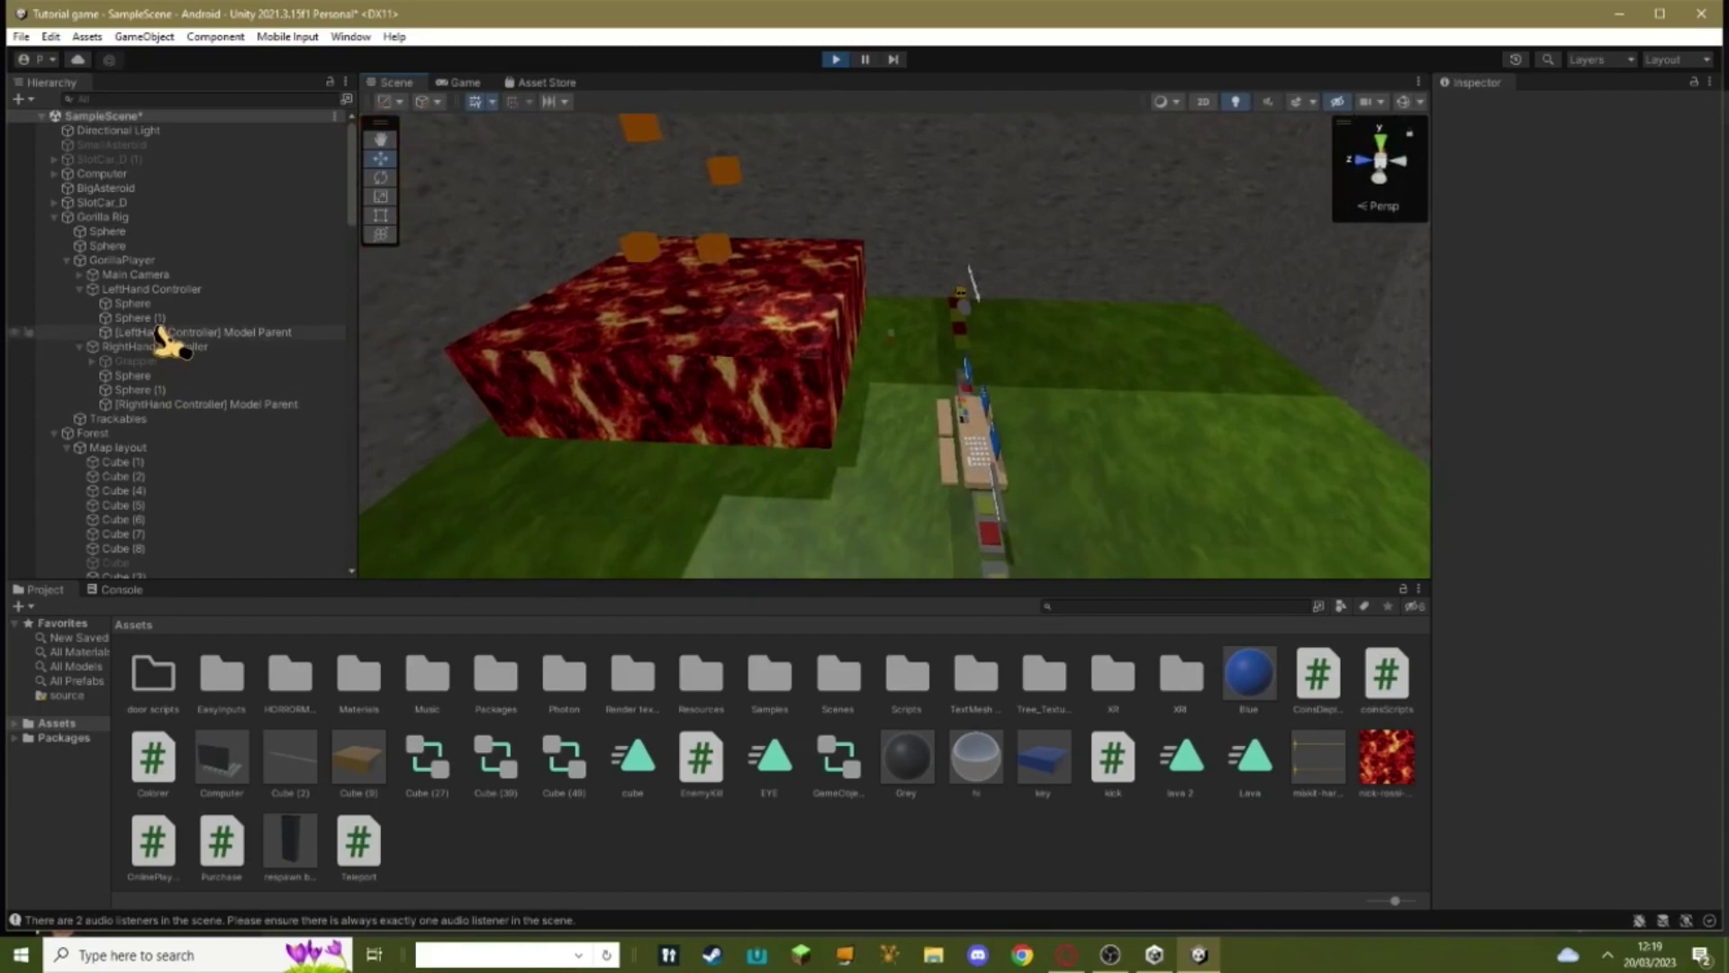
Select the LeftHand Controller in play mode and follow it around the orange climbing cubes to check the player's respawn
{"action": "left_click", "coordinate": [152, 289]}
{"action": "key", "text": "f"}
{"action": "mouse_move", "coordinate": [784, 423]}
{"action": "right_mouse_down"}
{"action": "mouse_move", "coordinate": [856, 386]}
{"action": "mouse_move", "coordinate": [794, 523]}
{"action": "mouse_move", "coordinate": [829, 474]}
{"action": "mouse_move", "coordinate": [742, 258]}
{"action": "mouse_move", "coordinate": [792, 445]}
{"action": "right_mouse_up"}
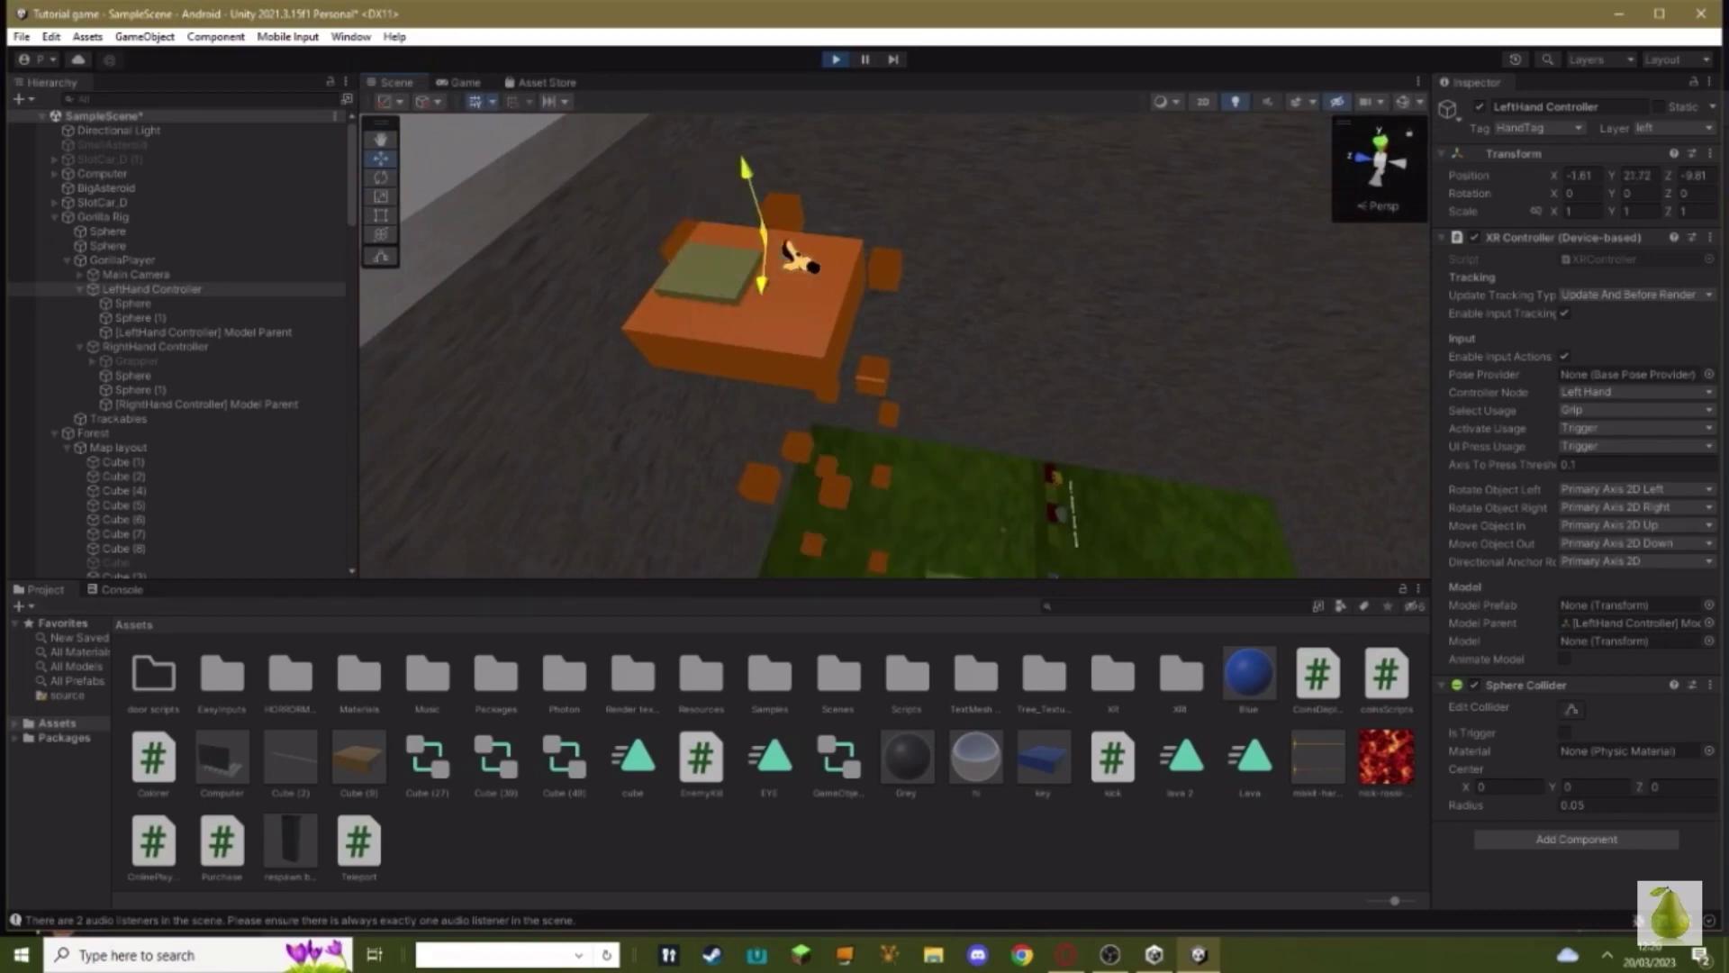
{"action": "right_click_drag", "start_coordinate": [975, 378], "coordinate": [945, 410]}
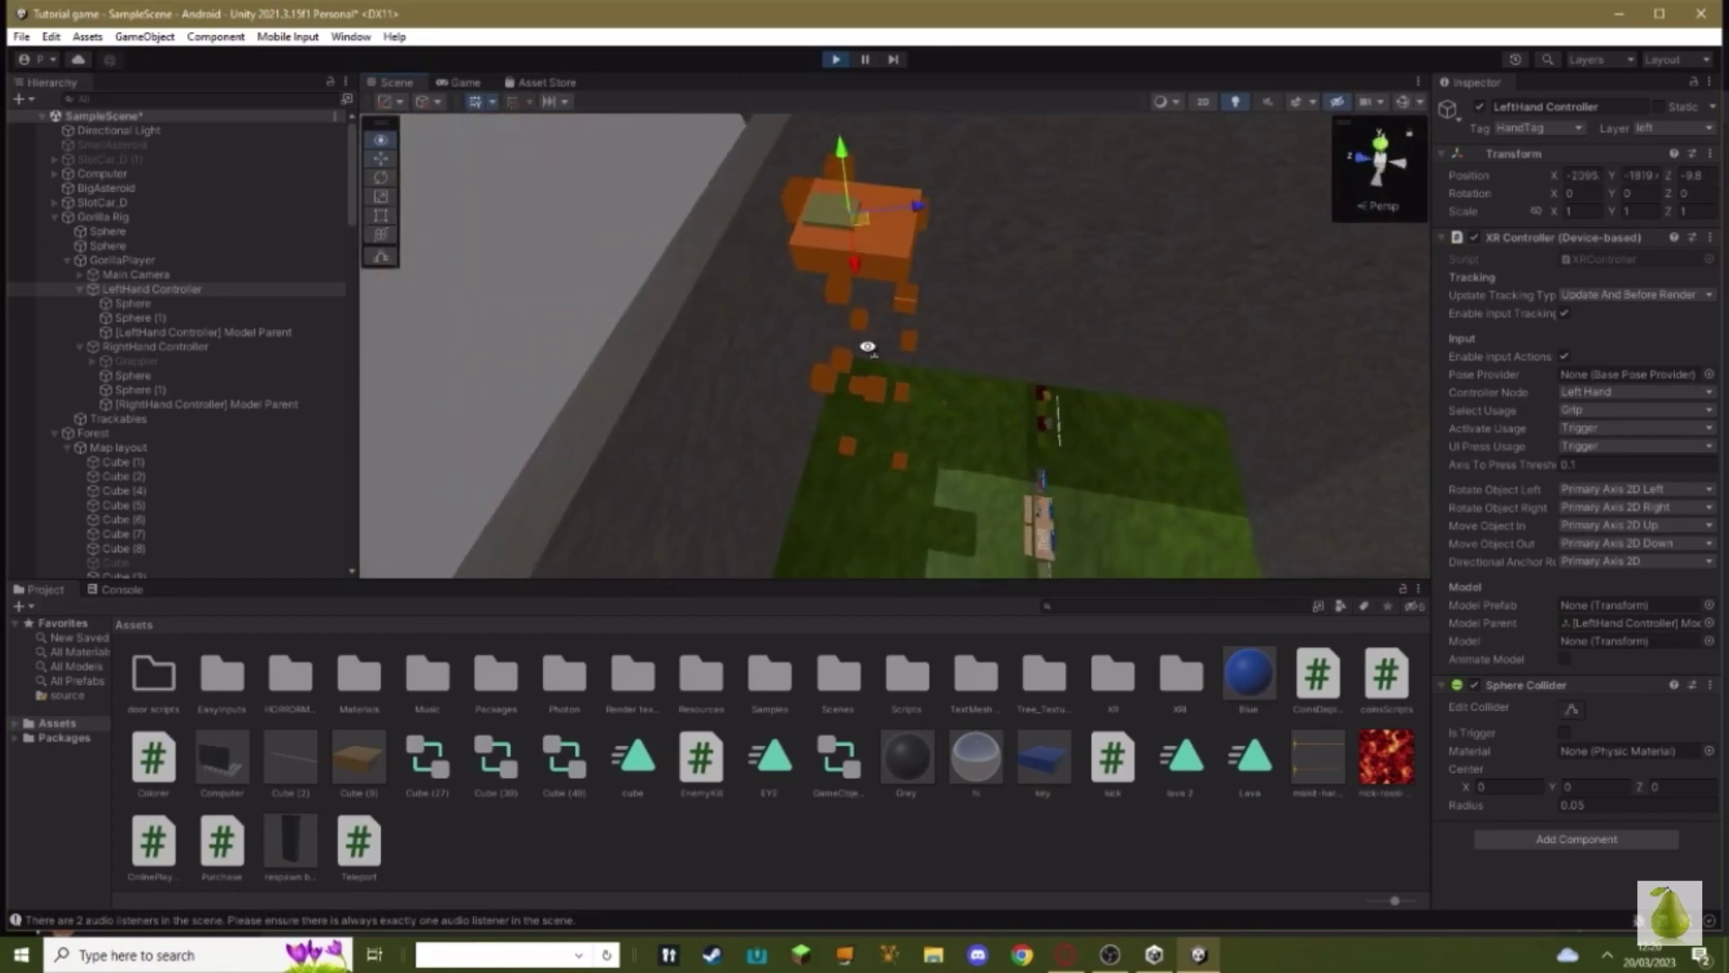
{"action": "right_click_drag", "start_coordinate": [867, 346], "coordinate": [1162, 396]}
{"action": "left_click", "coordinate": [1117, 956]}
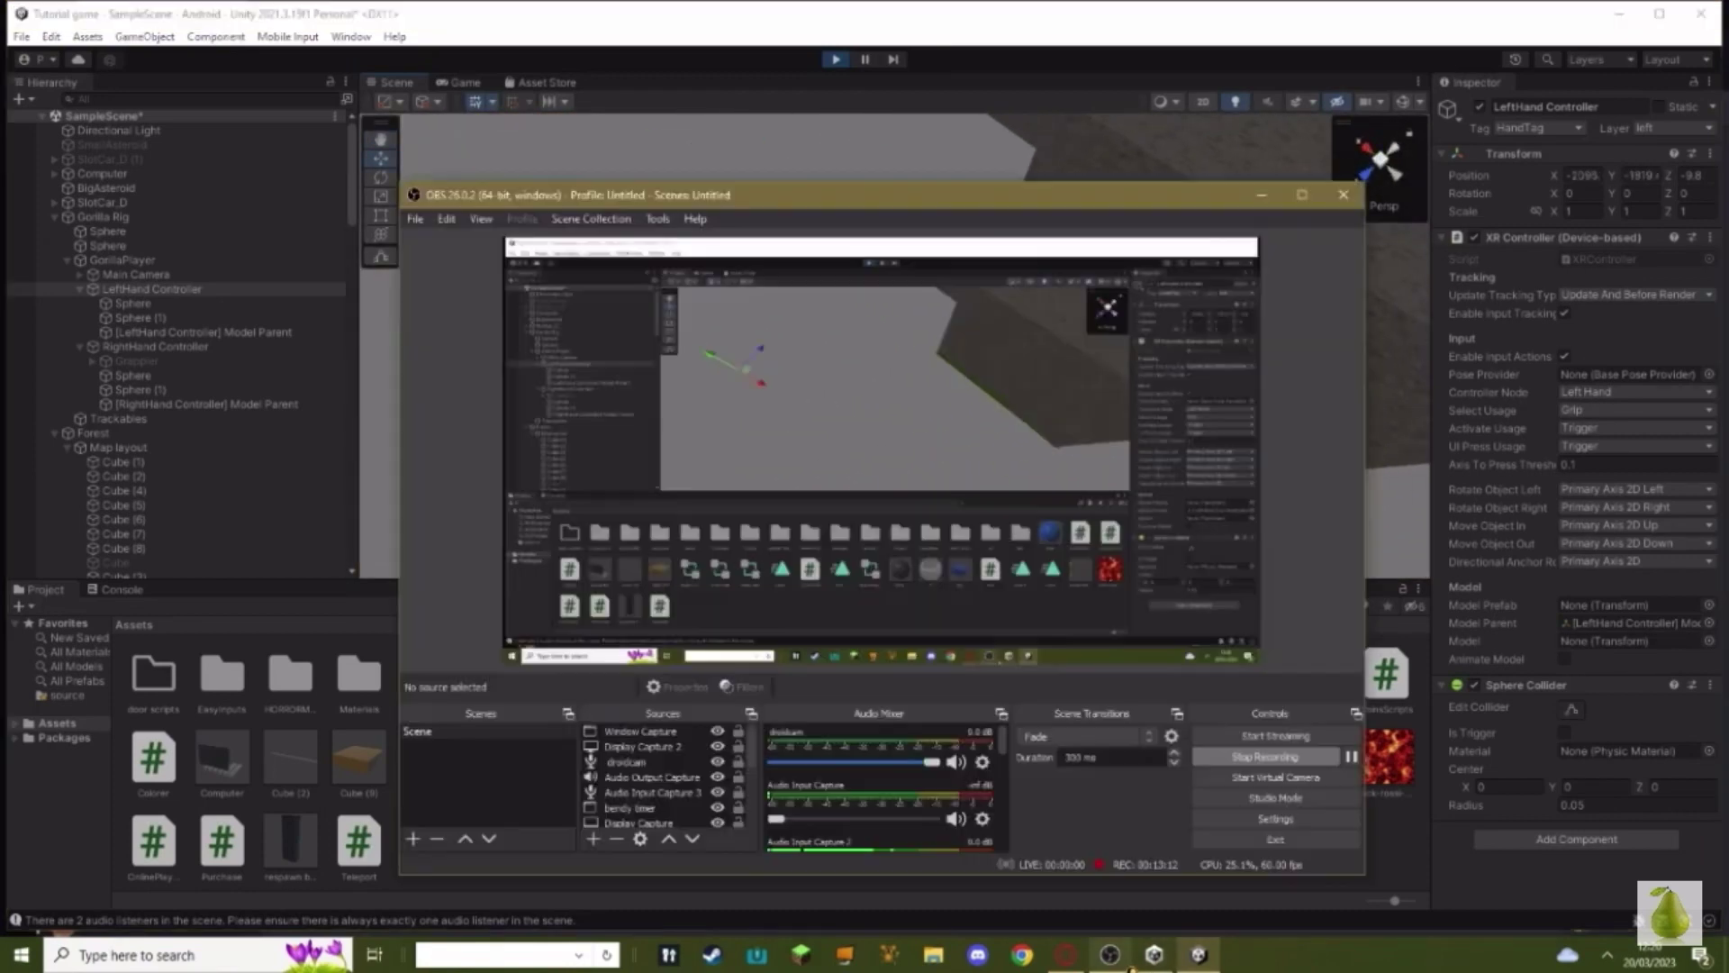